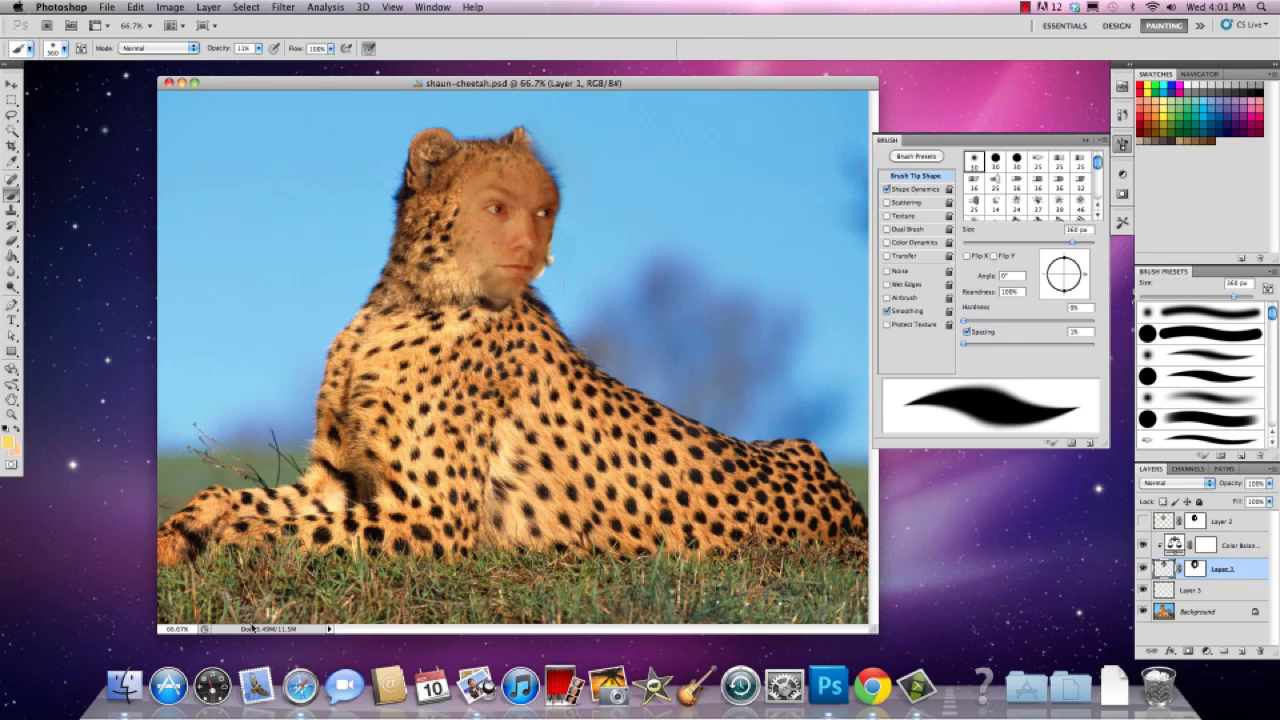
# Switch from the Photoshop cheetah composite to Safari using the Dock icon.
pyautogui.click(300, 686)
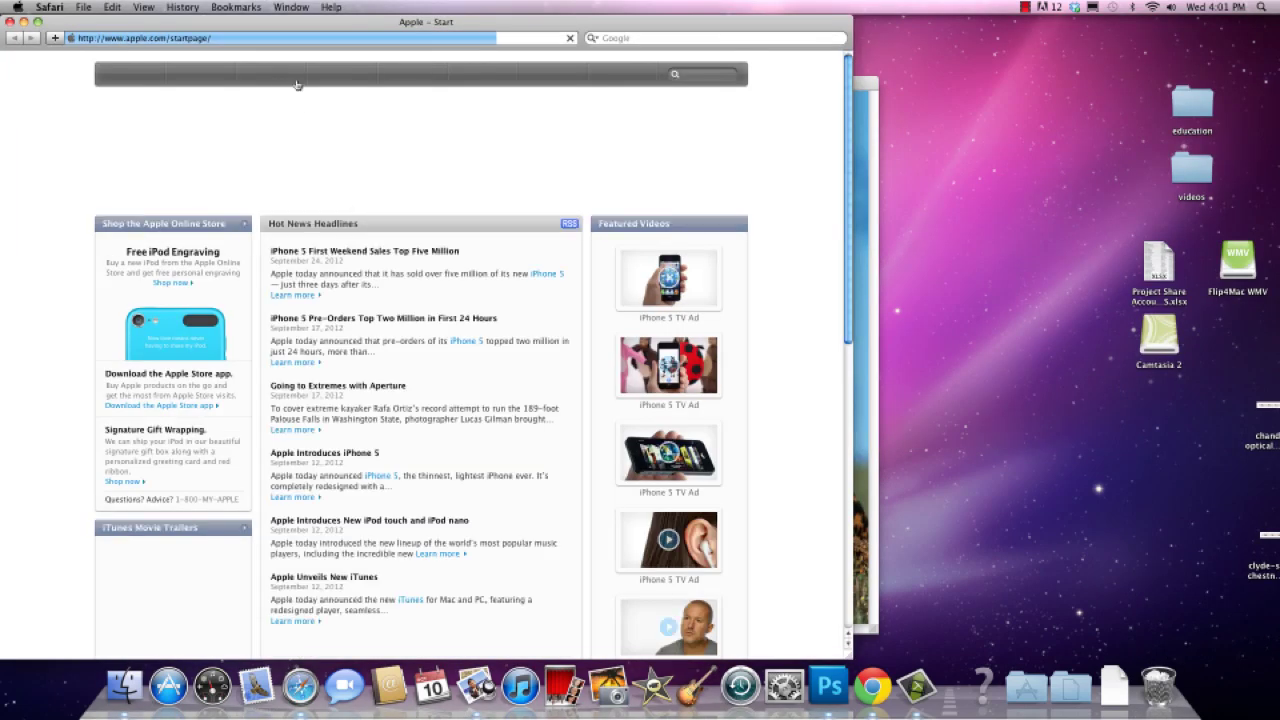
# Search Google for 'gorilla'.
pyautogui.click(636, 40)
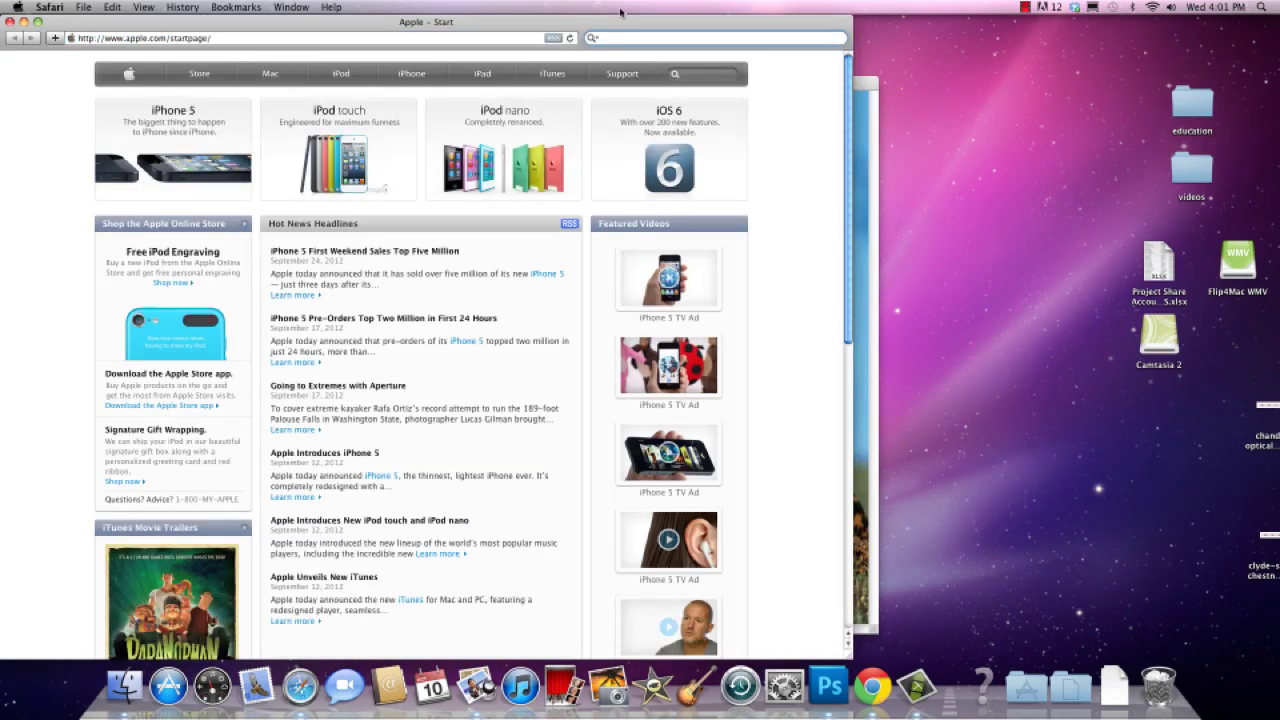
pyautogui.write('gorilla')
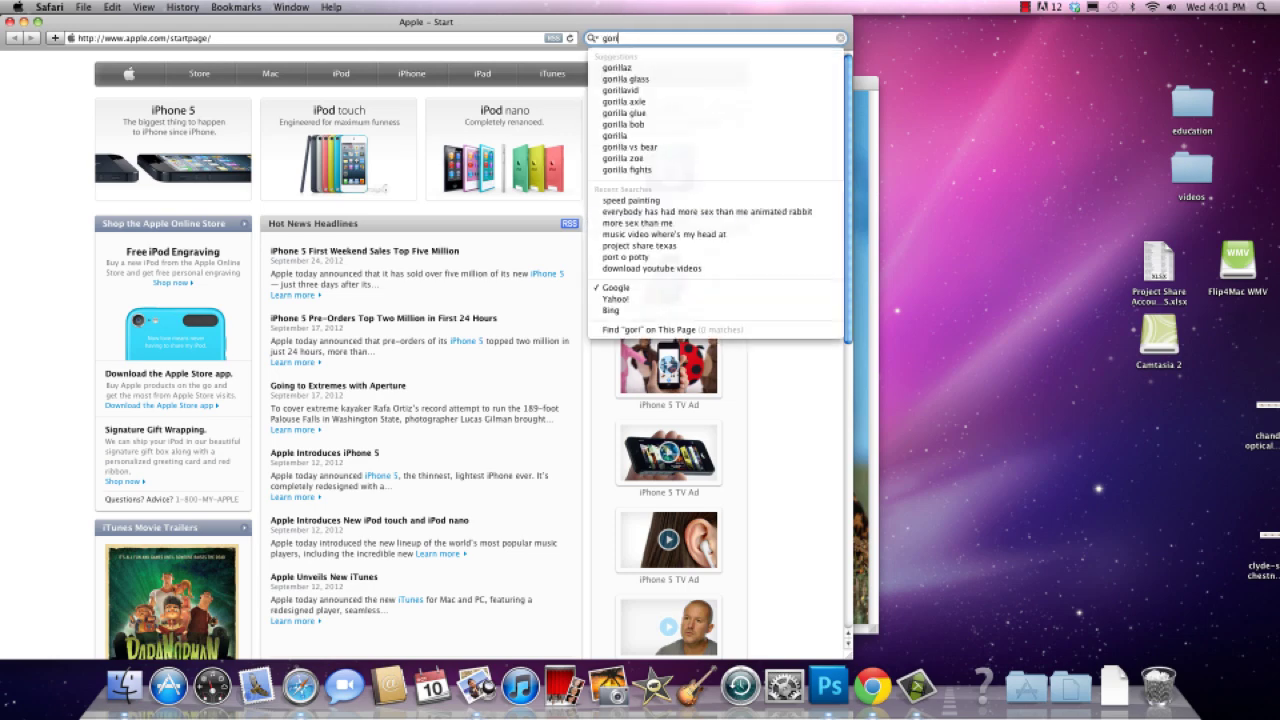
pyautogui.press('Return')
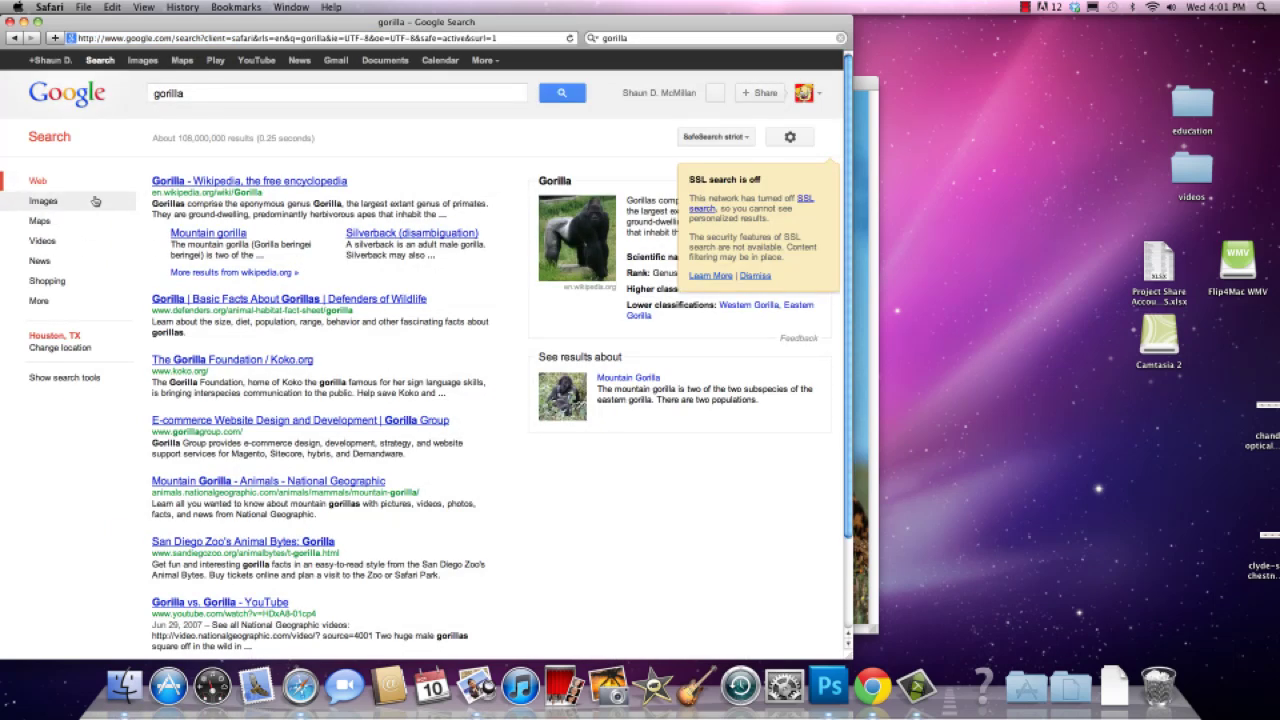
# Open the Large-size gorilla image results in a new tab and switch to it.
pyautogui.click(48, 201)
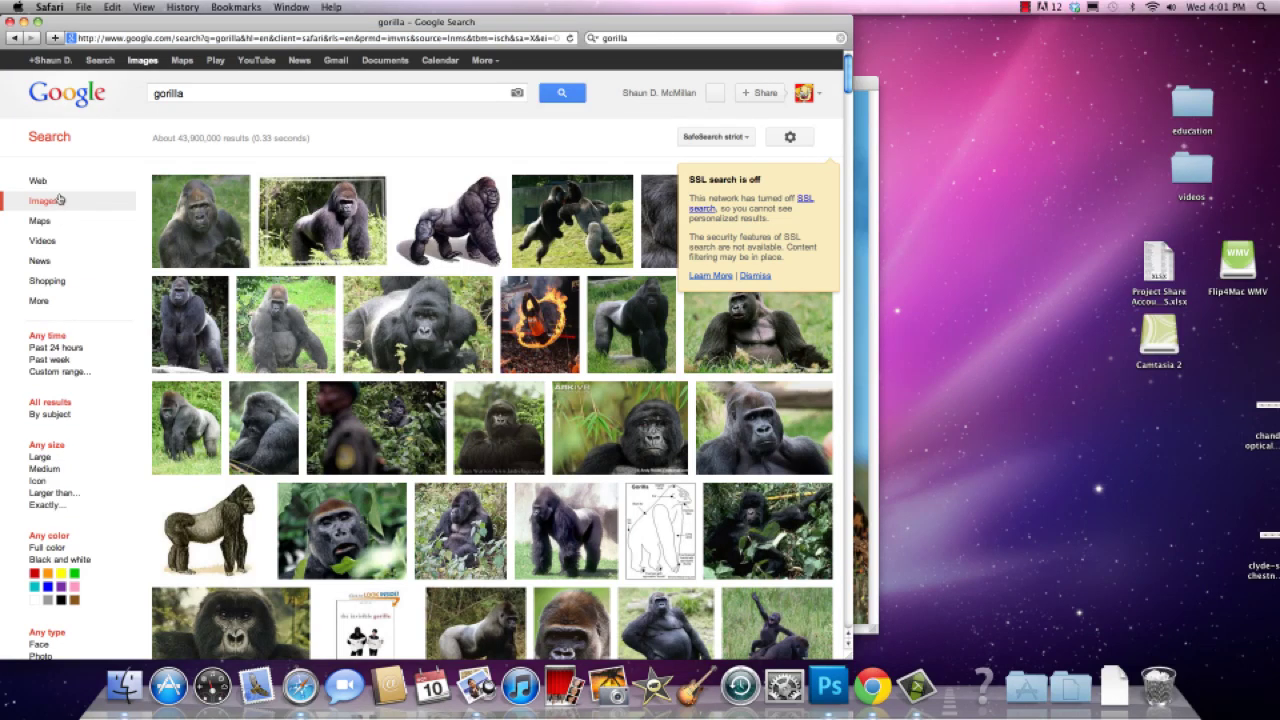
pyautogui.rightClick(42, 460)
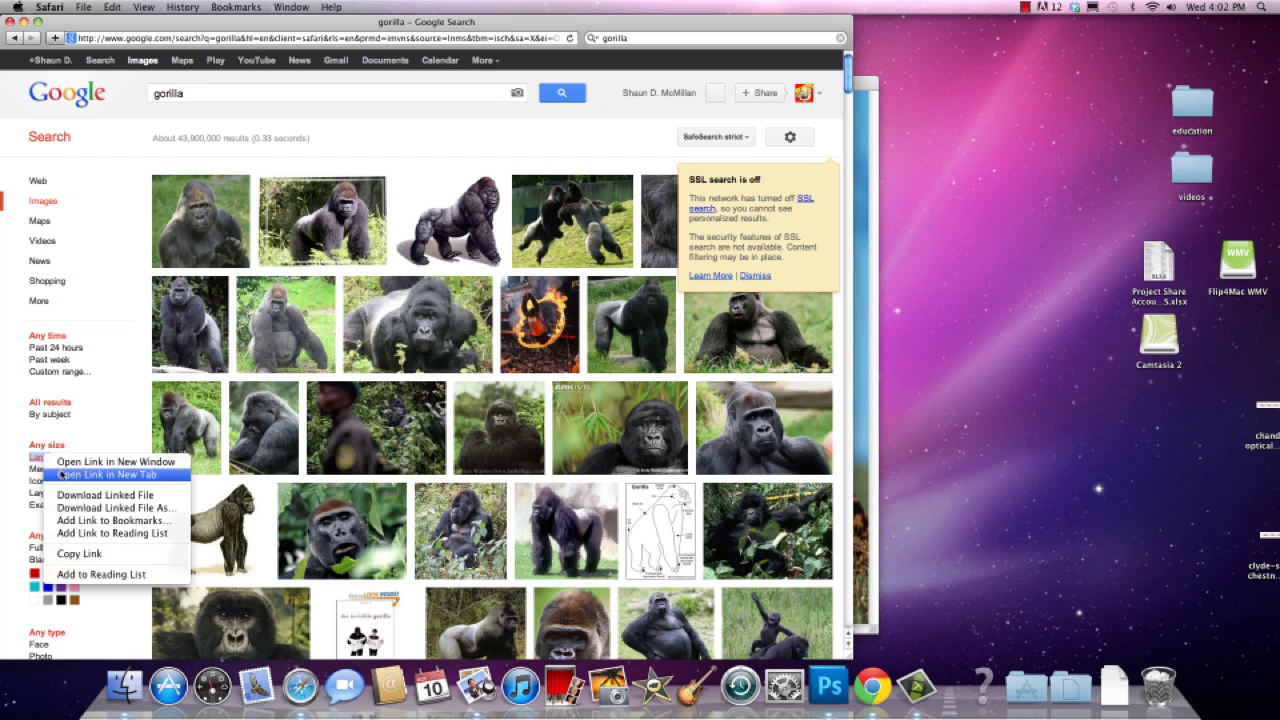
pyautogui.click(67, 474)
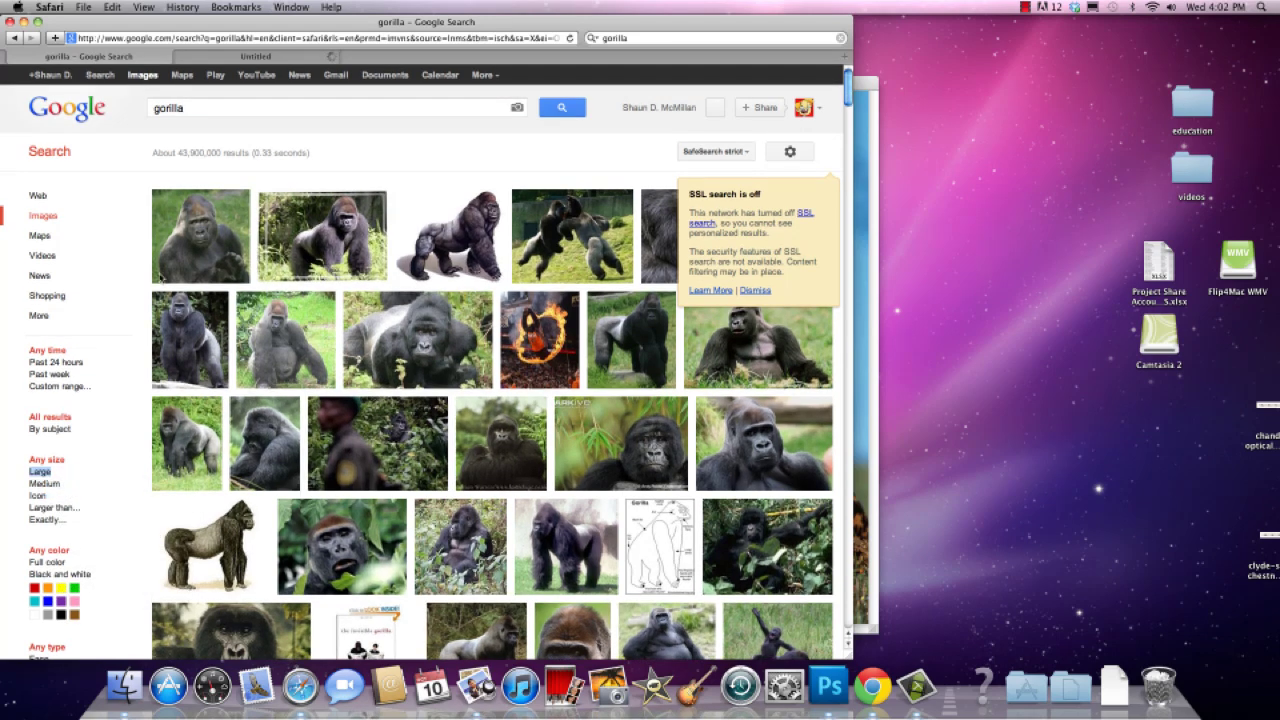
pyautogui.click(276, 58)
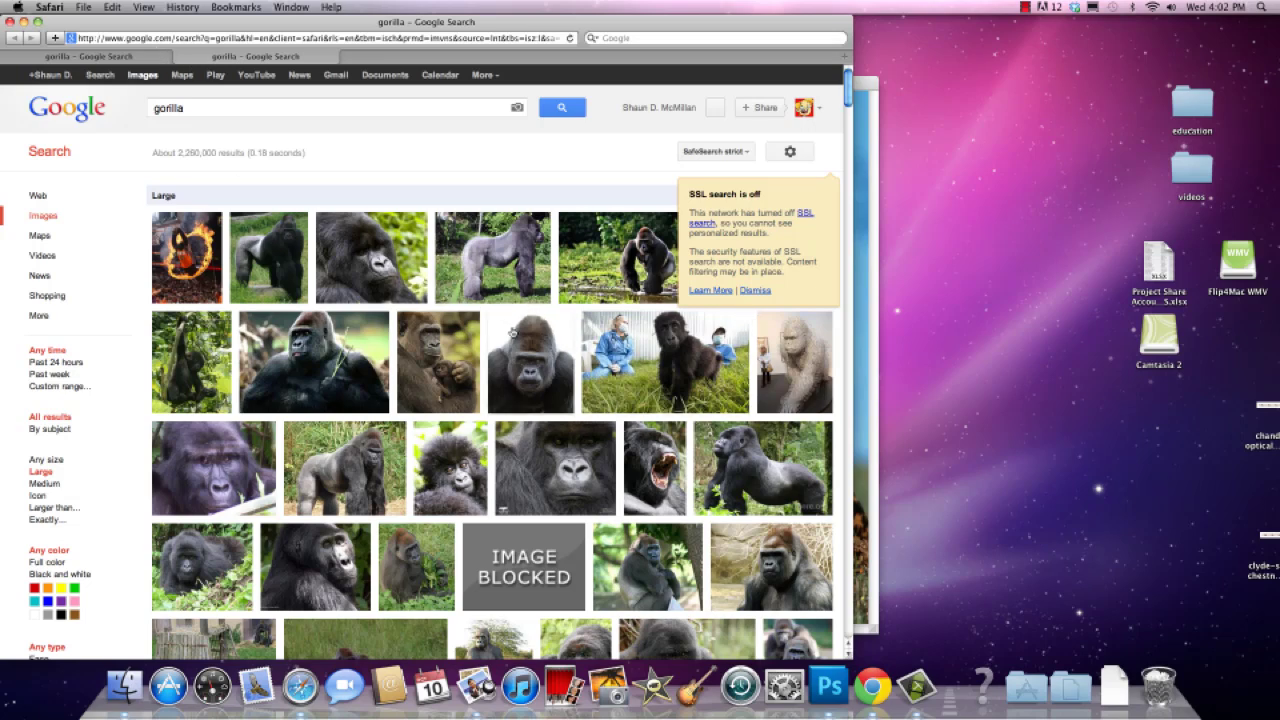
# Preview the close-up gorilla face result, then return to the image results and scroll through them.
pyautogui.click(531, 364)
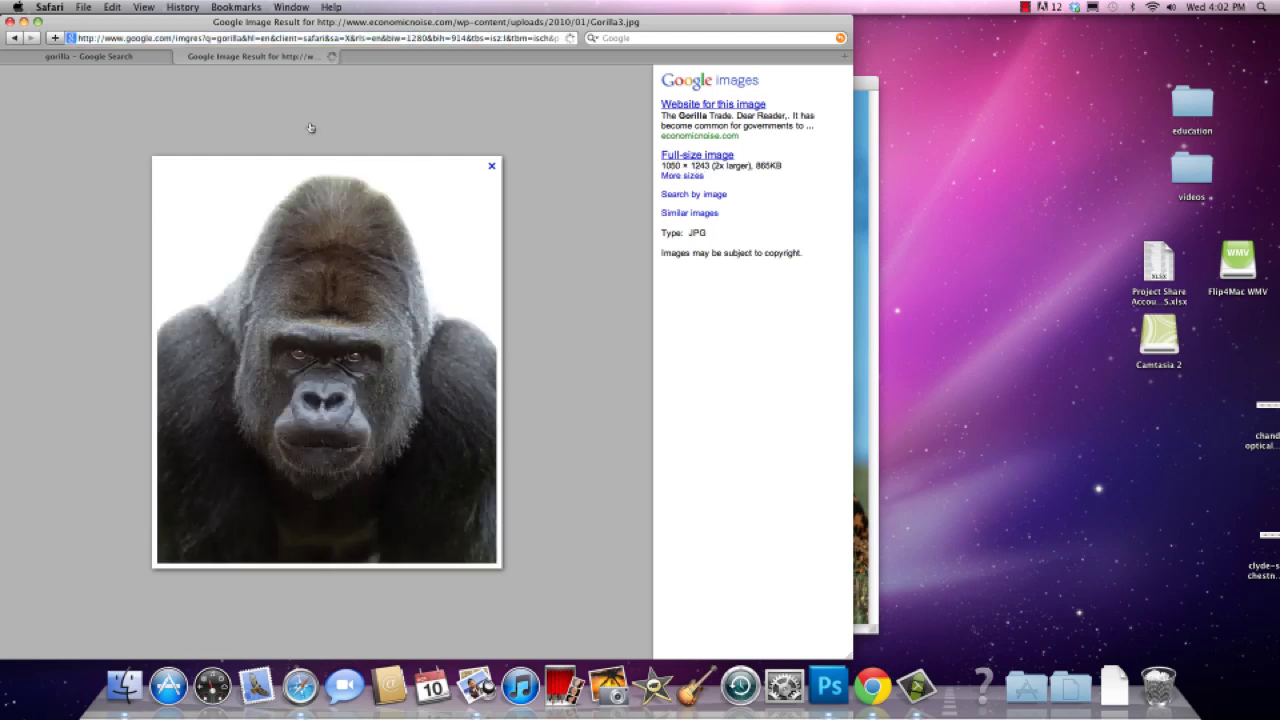
pyautogui.click(13, 38)
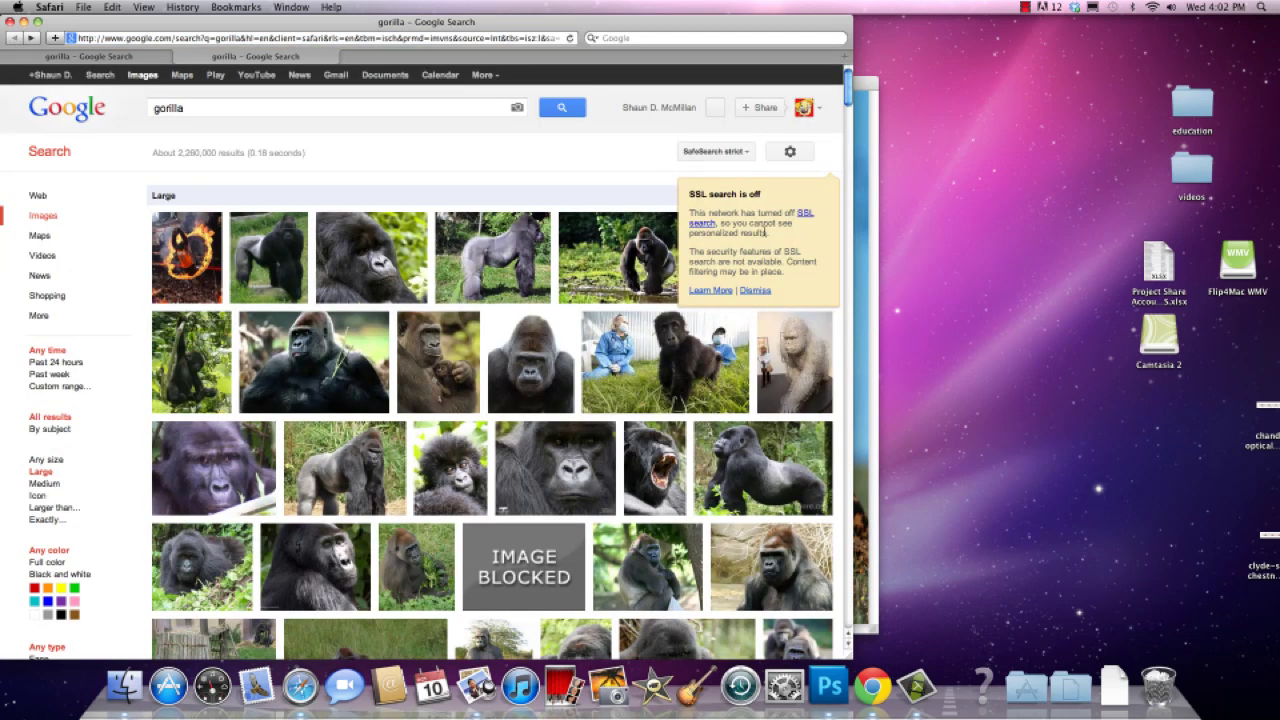
pyautogui.scroll(-5, 851, 110)
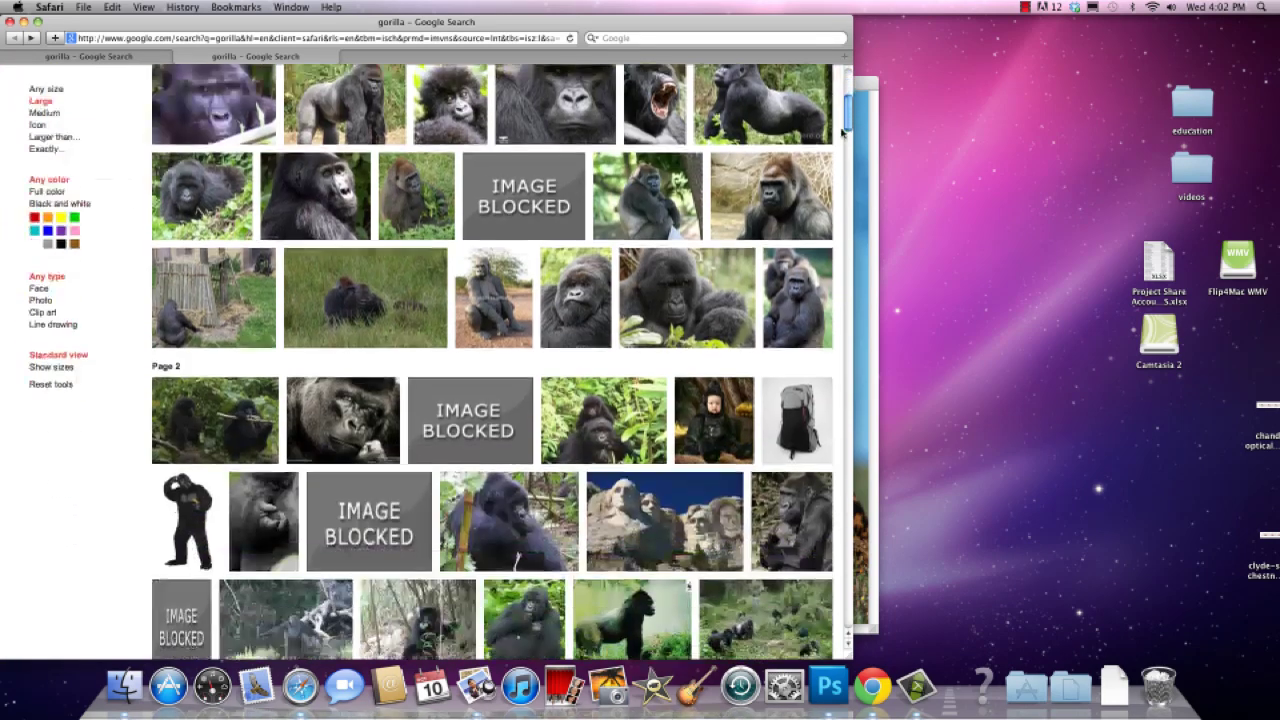
pyautogui.scroll(1, 845, 133)
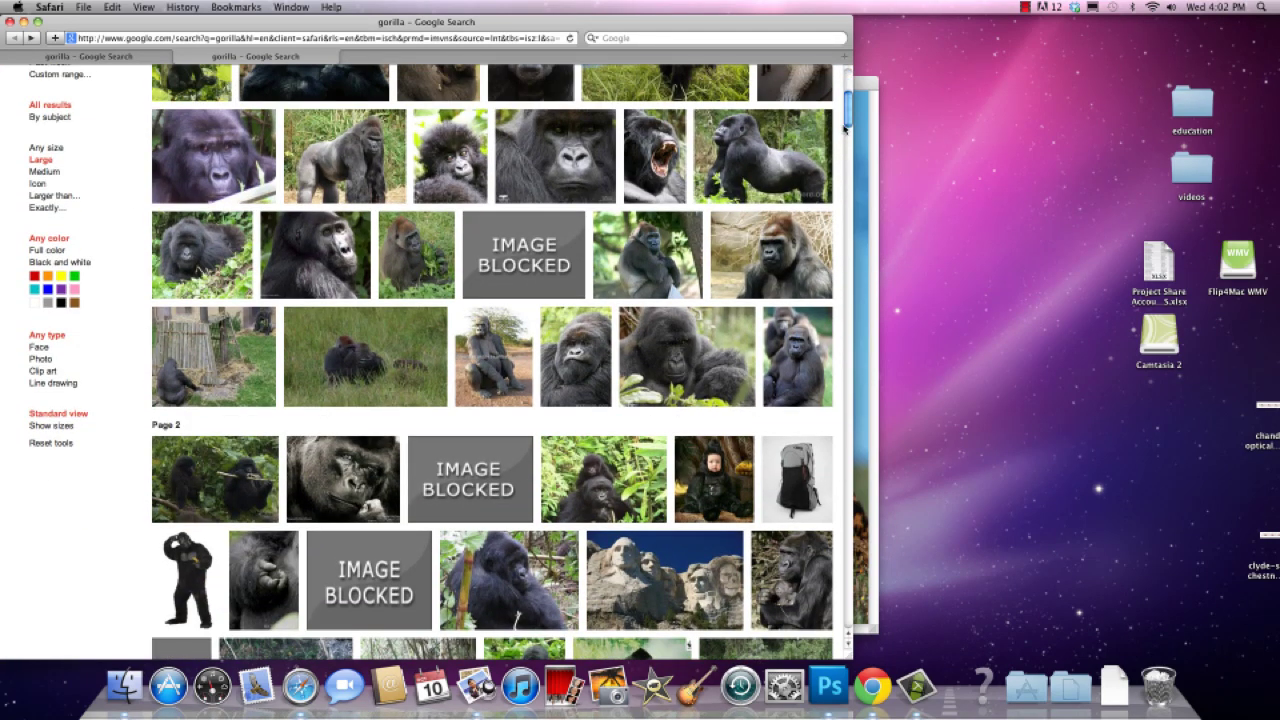
pyautogui.scroll(-1, 845, 128)
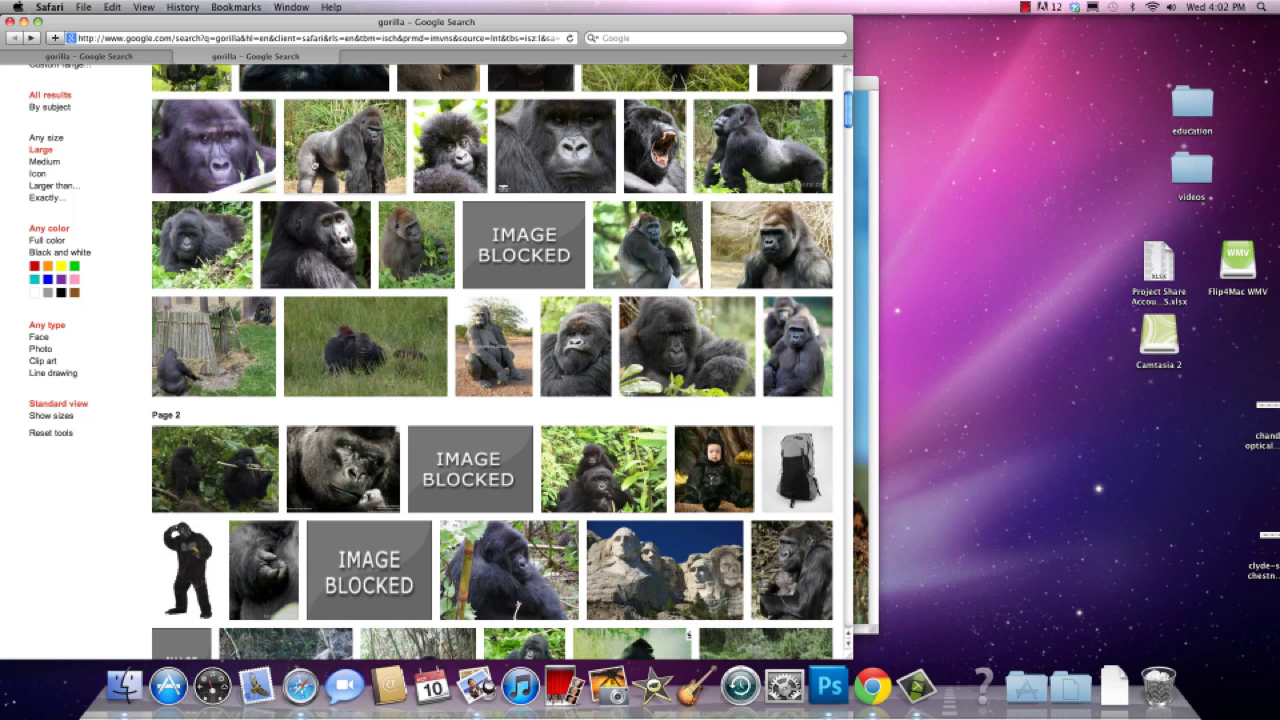
# Open the full-size 'Jock, the Gorilla (2).jpg' image and nudge the Safari window right.
pyautogui.click(347, 153)
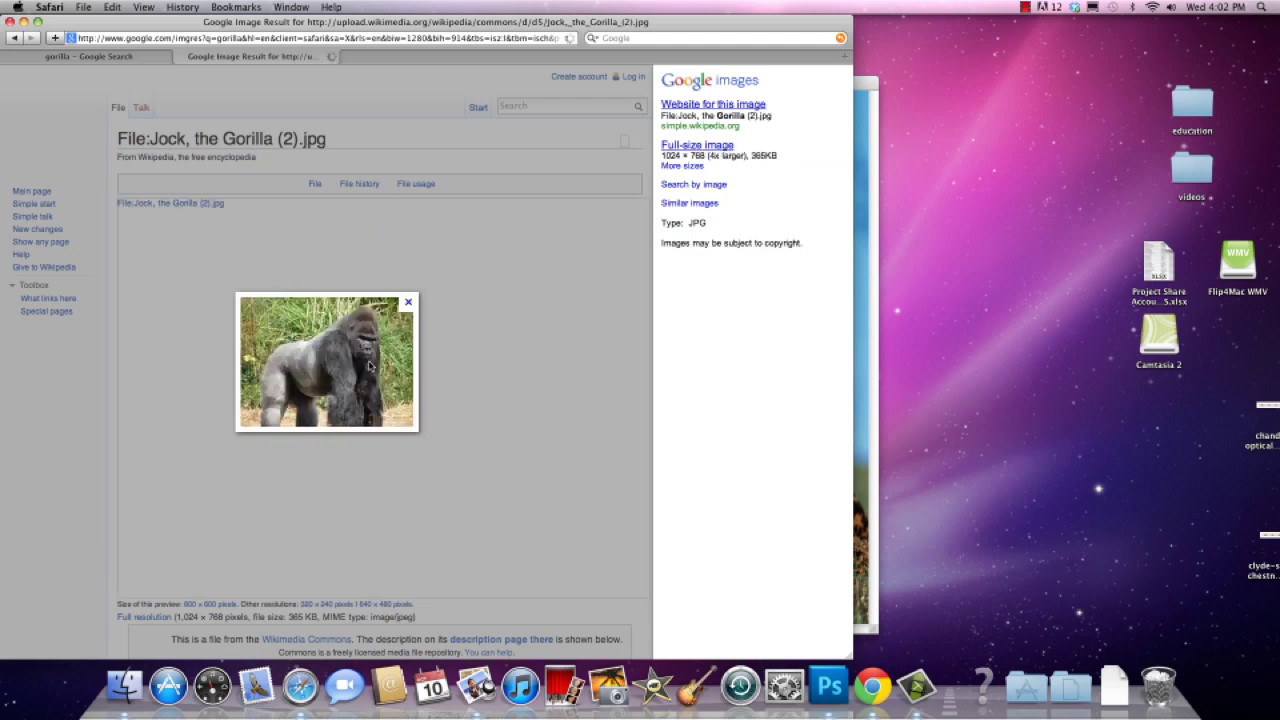
pyautogui.click(693, 150)
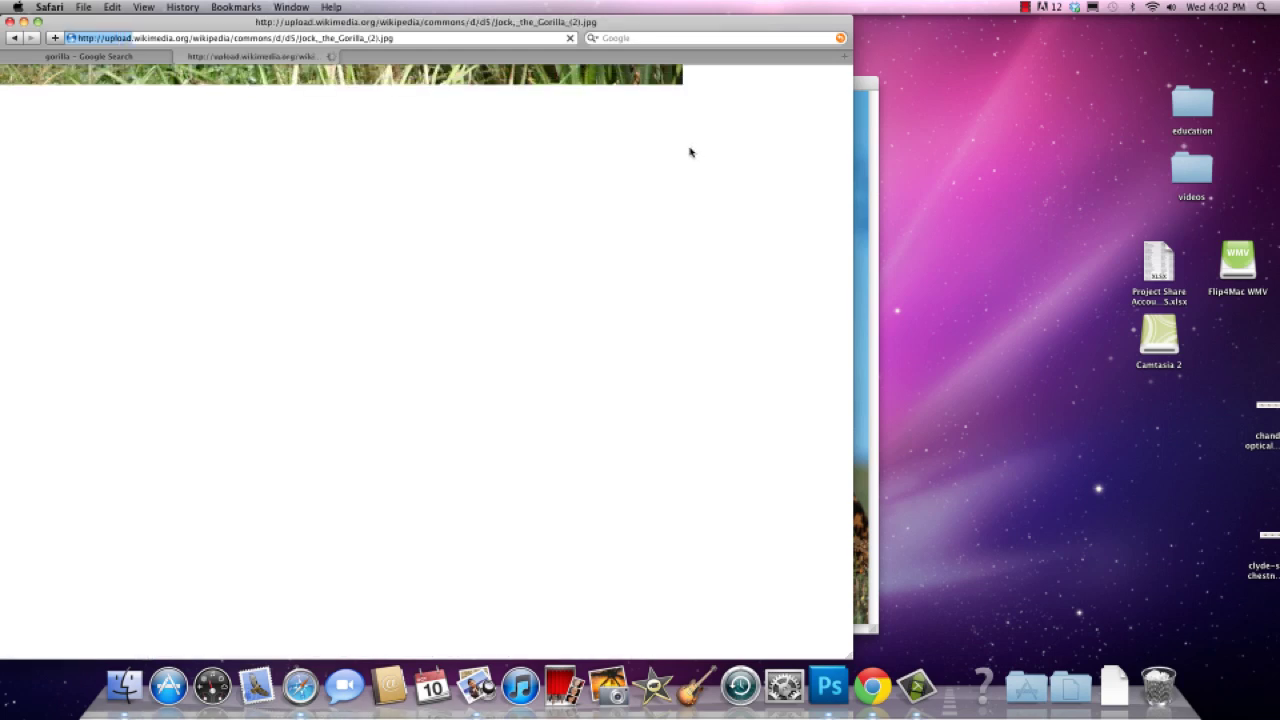
pyautogui.moveTo(708, 24); pyautogui.dragTo(829, 28)
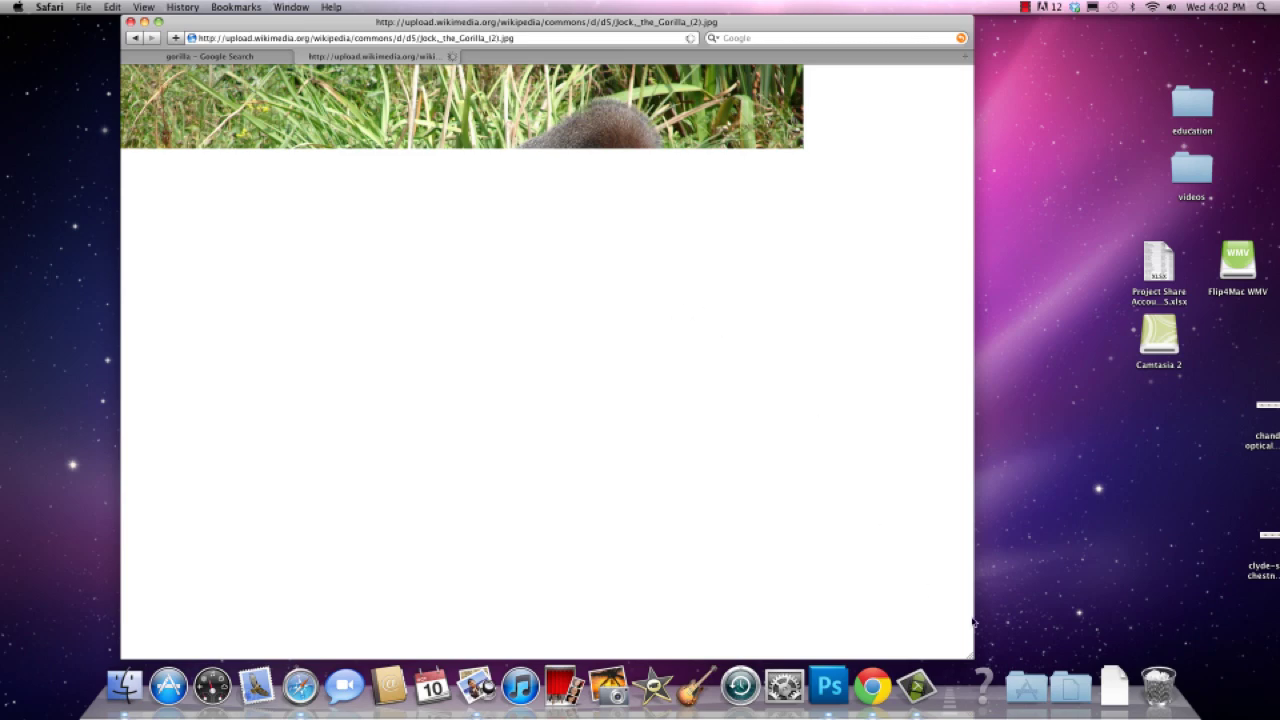
pyautogui.click(1030, 693)
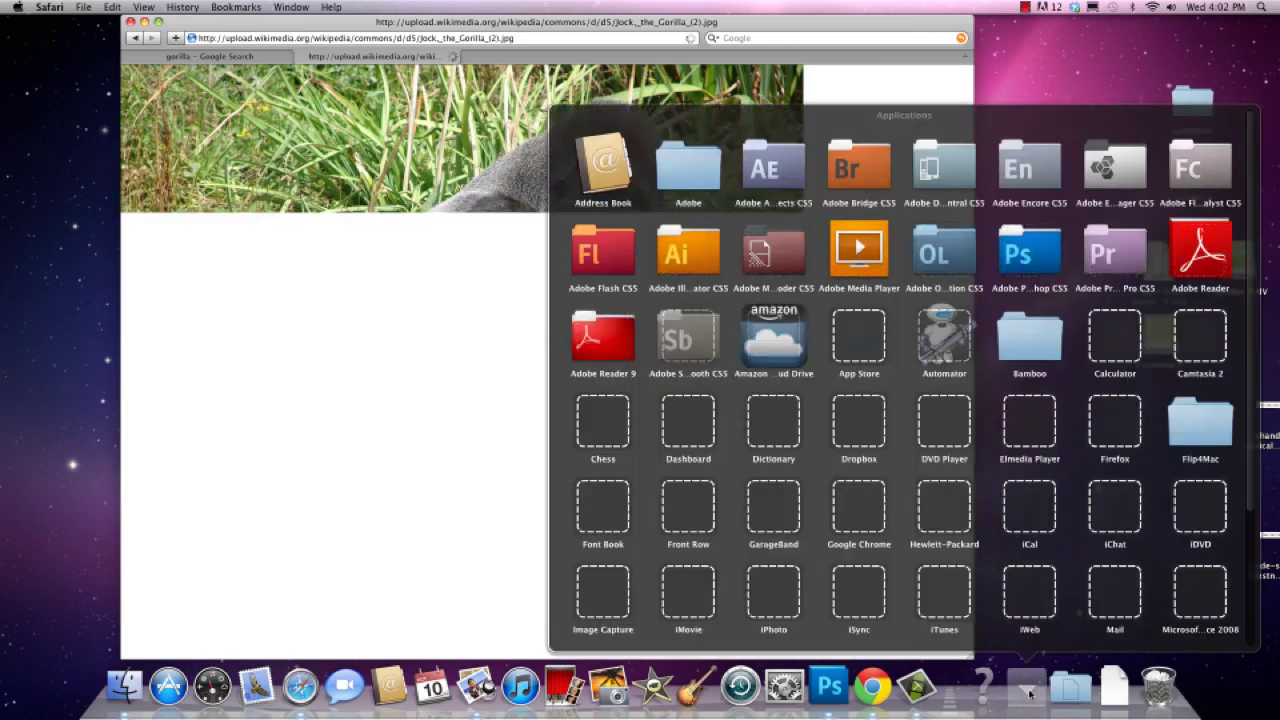
pyautogui.click(1031, 258)
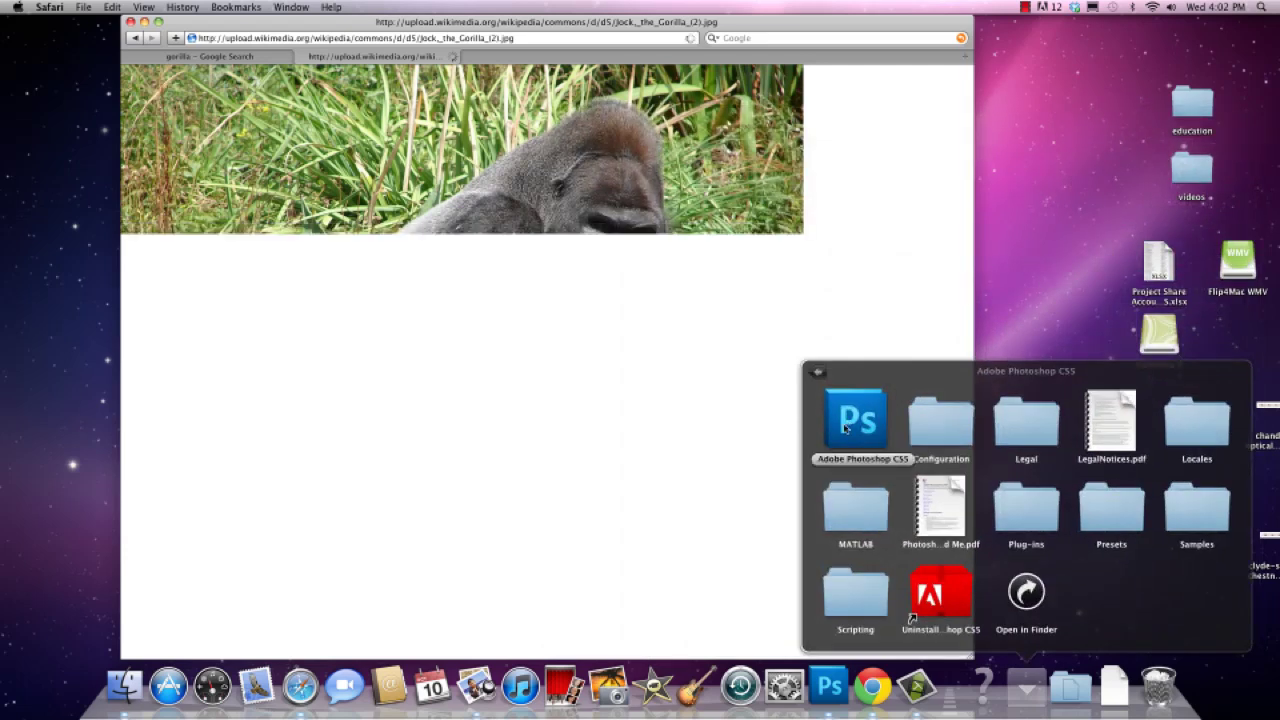
pyautogui.click(775, 595)
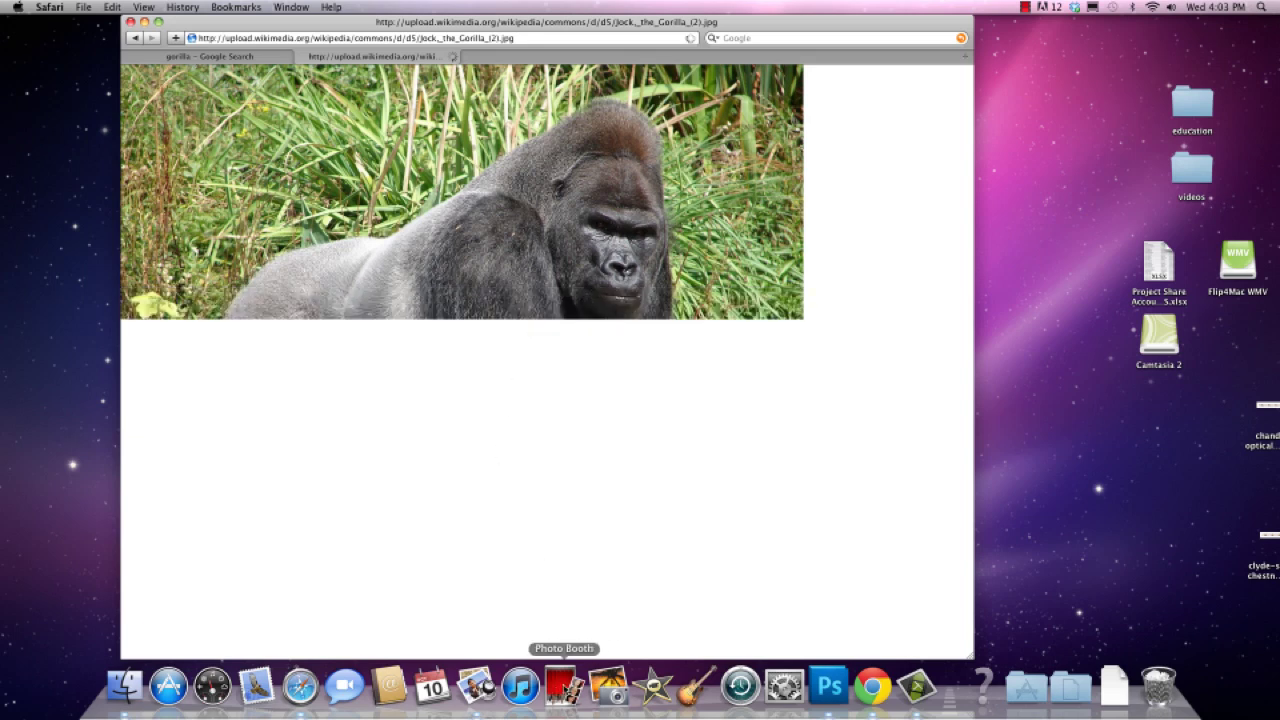
# Take a new Photo Booth webcam snapshot and drop it onto Photoshop to open it.
pyautogui.click(563, 685)
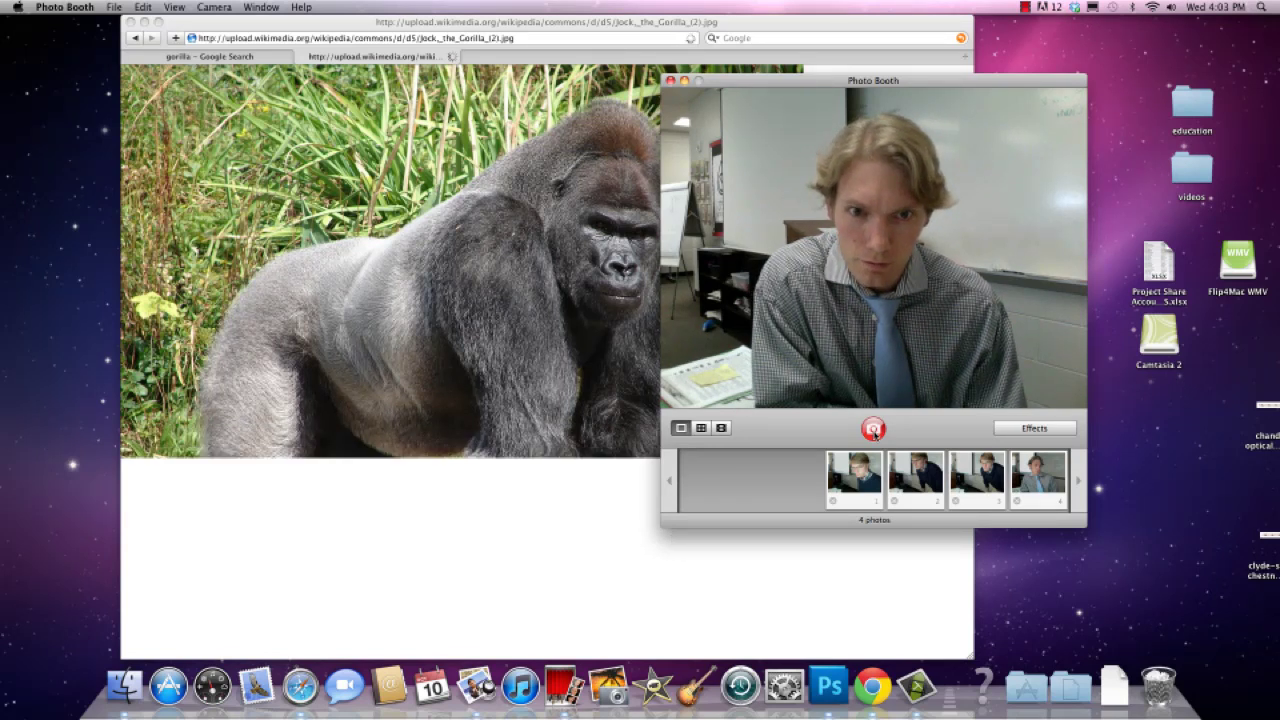
pyautogui.click(874, 430)
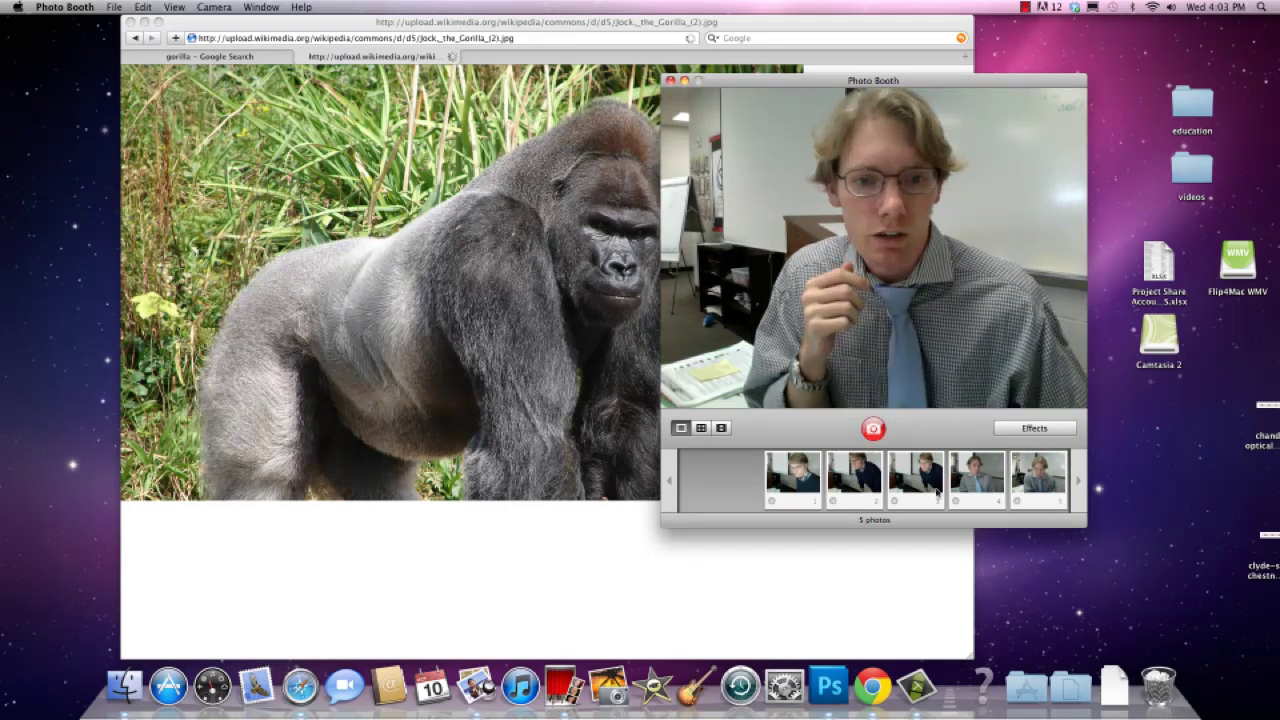
pyautogui.moveTo(1040, 483); pyautogui.dragTo(840, 662)
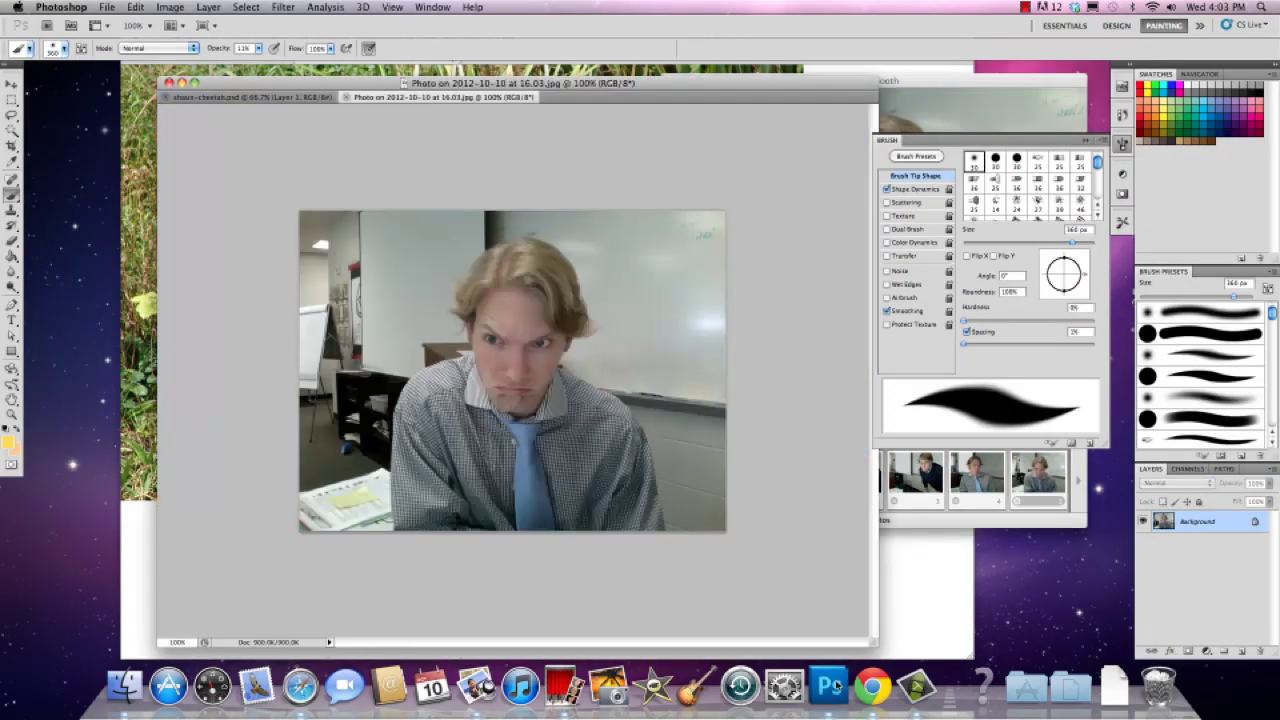
# Close Safari's Google search tab and drag the gorilla photo onto Photoshop to open it.
pyautogui.click(907, 576)
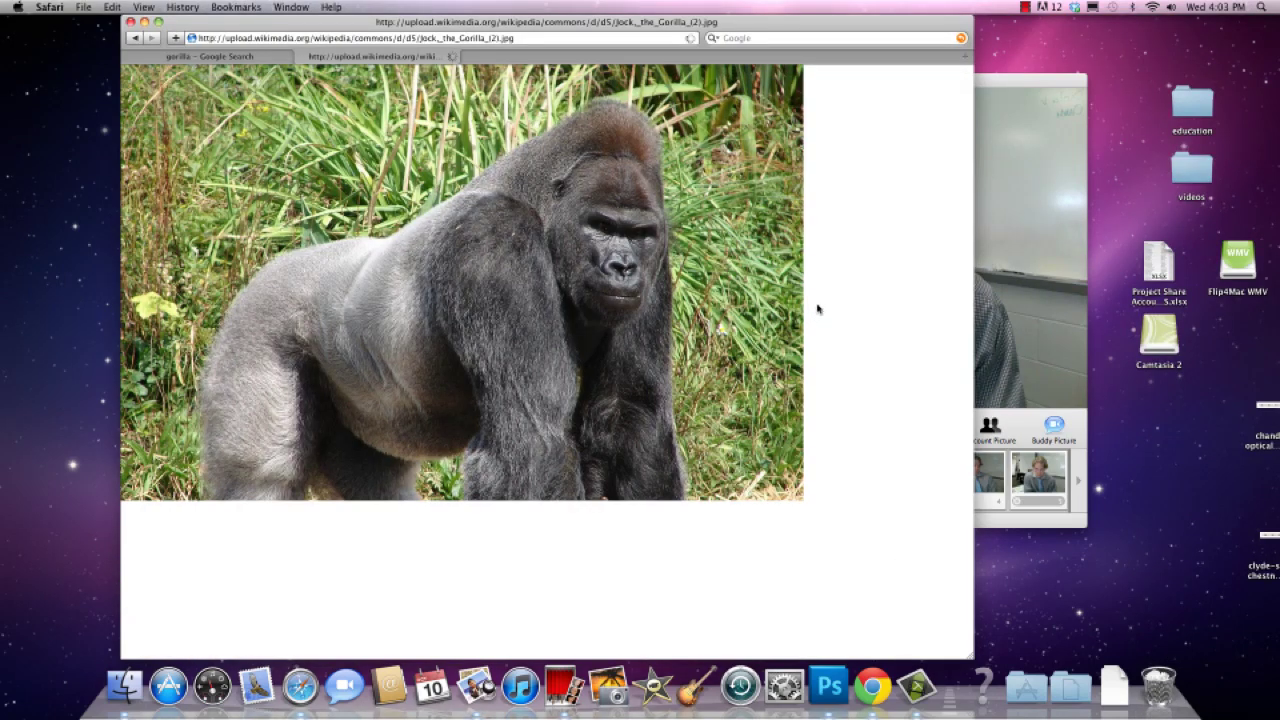
pyautogui.click(220, 56)
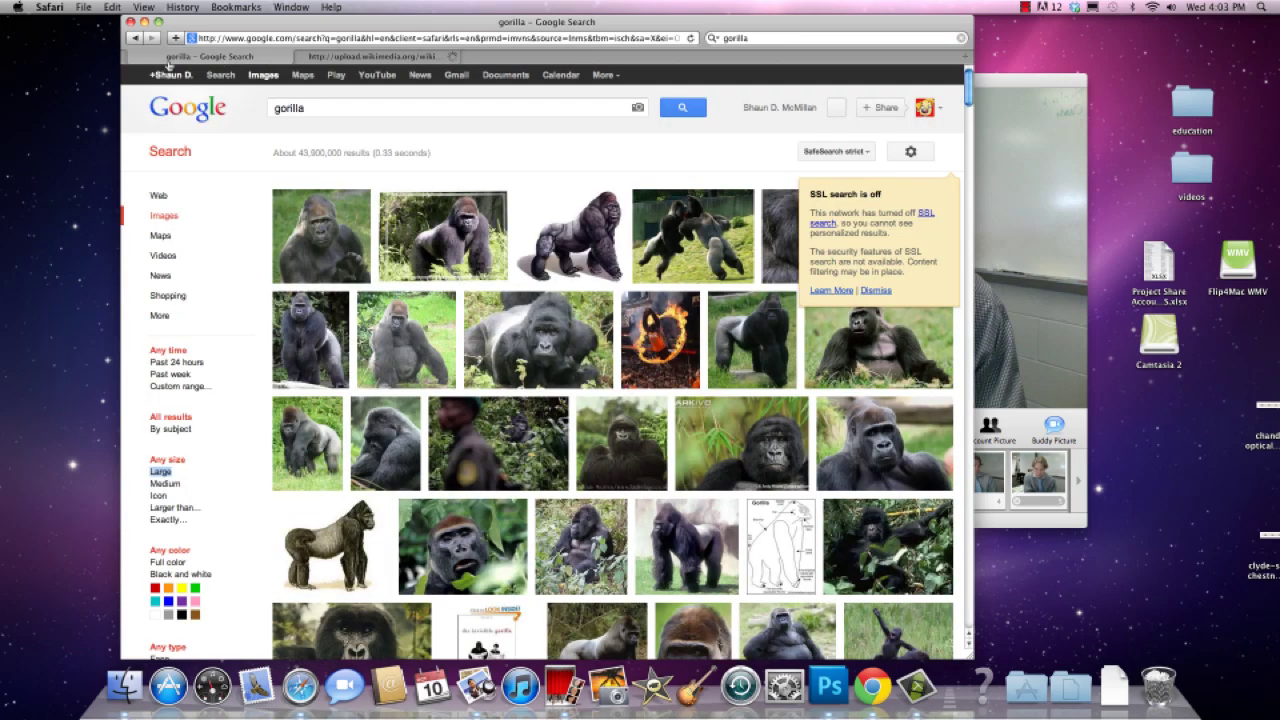
pyautogui.click(134, 57)
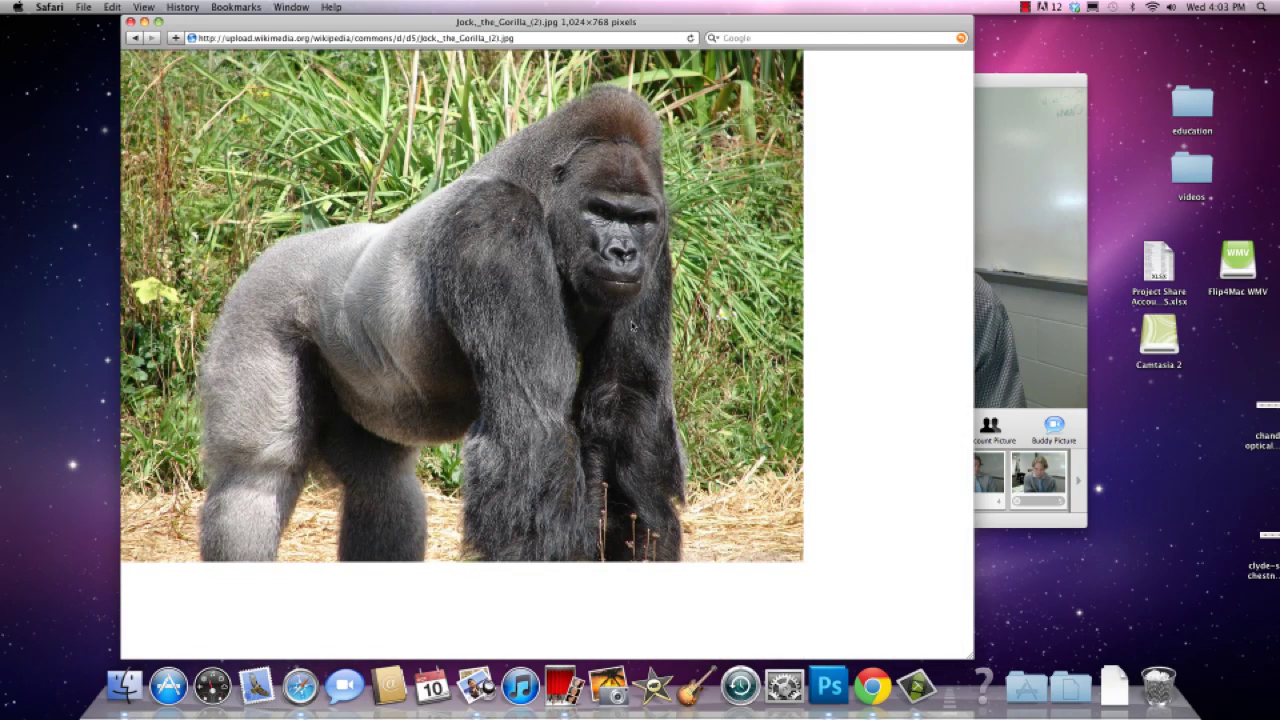
pyautogui.moveTo(632, 326); pyautogui.dragTo(829, 686)
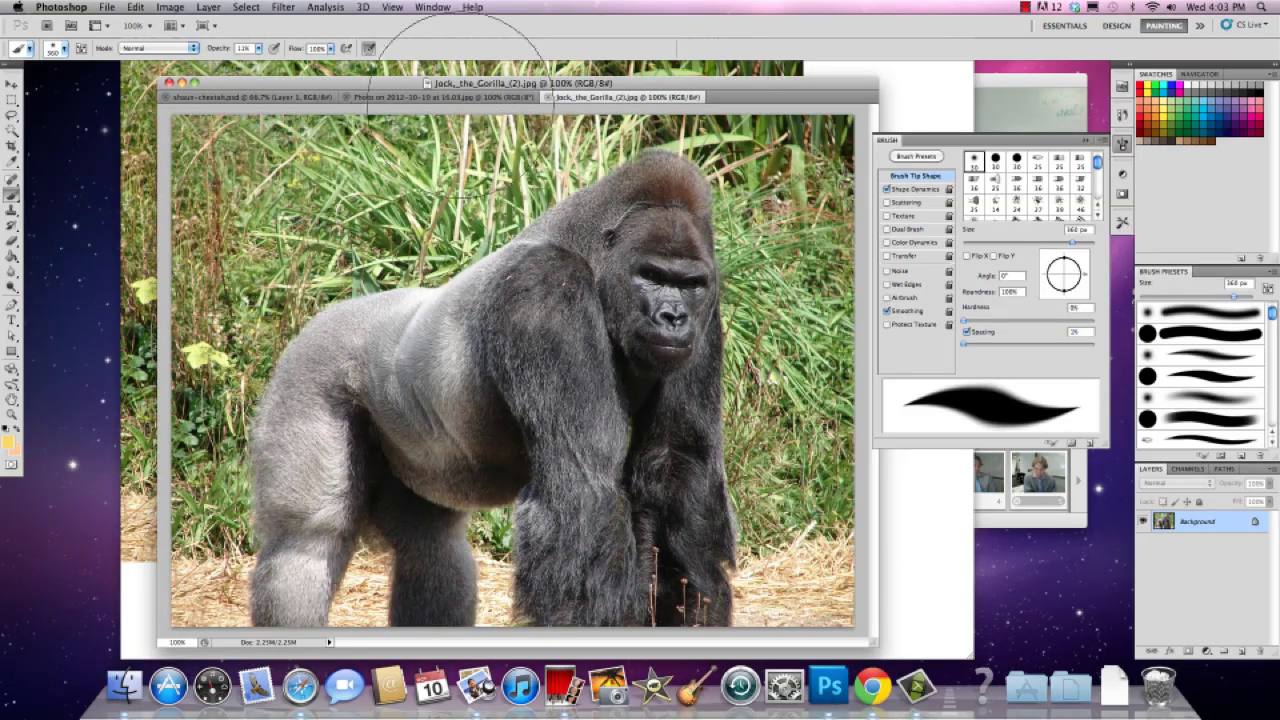
# Shift the gorilla document left, close the Safari window, and return to Photoshop.
pyautogui.moveTo(493, 83); pyautogui.dragTo(429, 81)
pyautogui.click(457, 70)
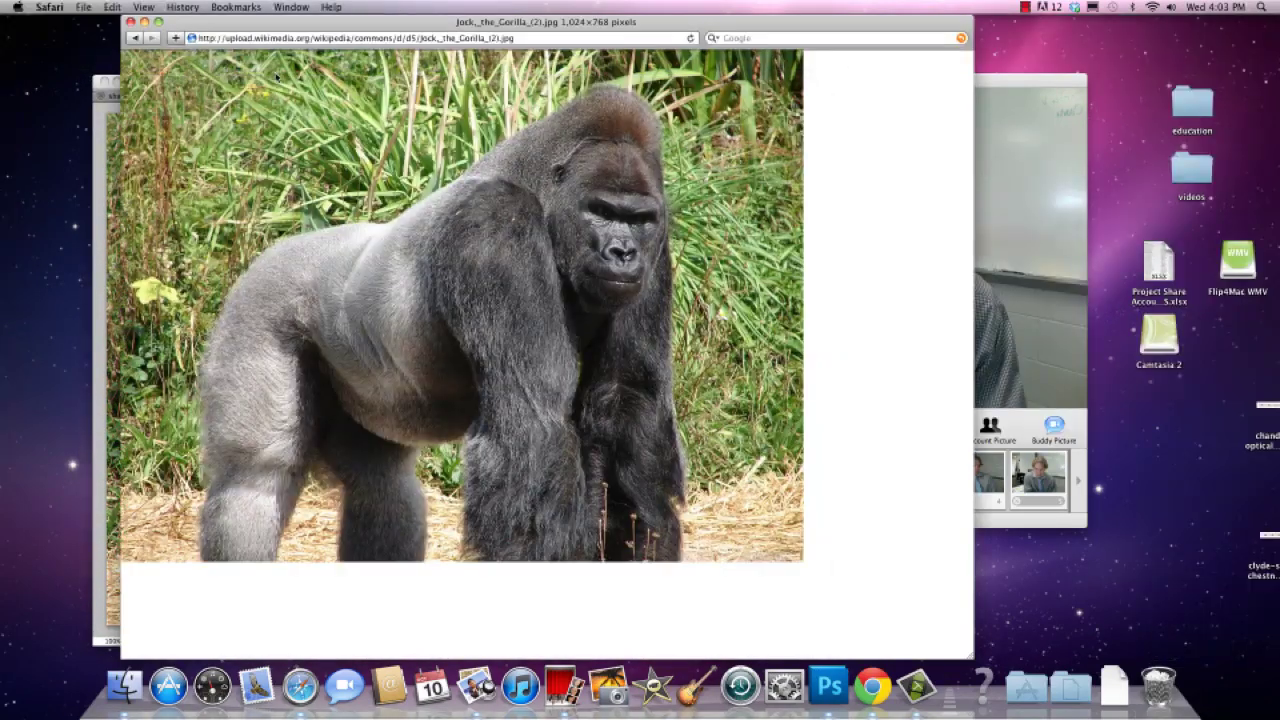
pyautogui.click(130, 22)
pyautogui.click(336, 84)
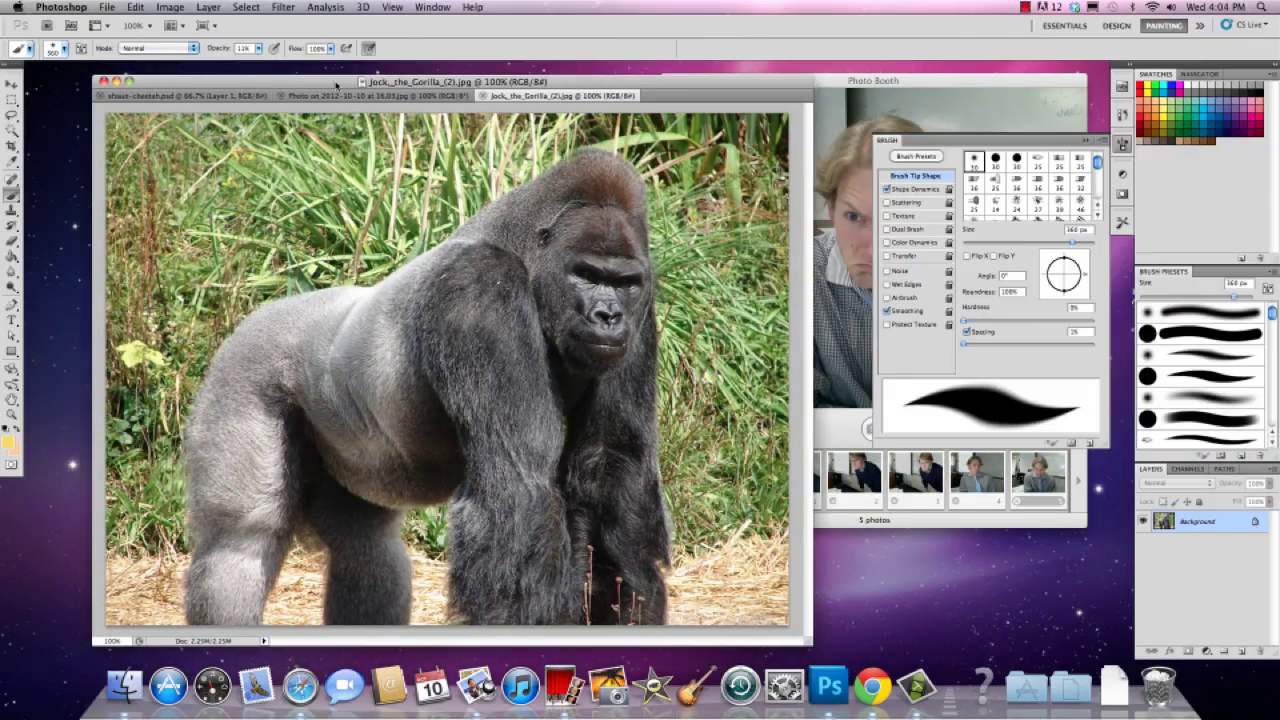
# Switch to Full Screen Mode With Menu Bar, close the Brush panel, and reduce the brush size.
pyautogui.click(392, 7)
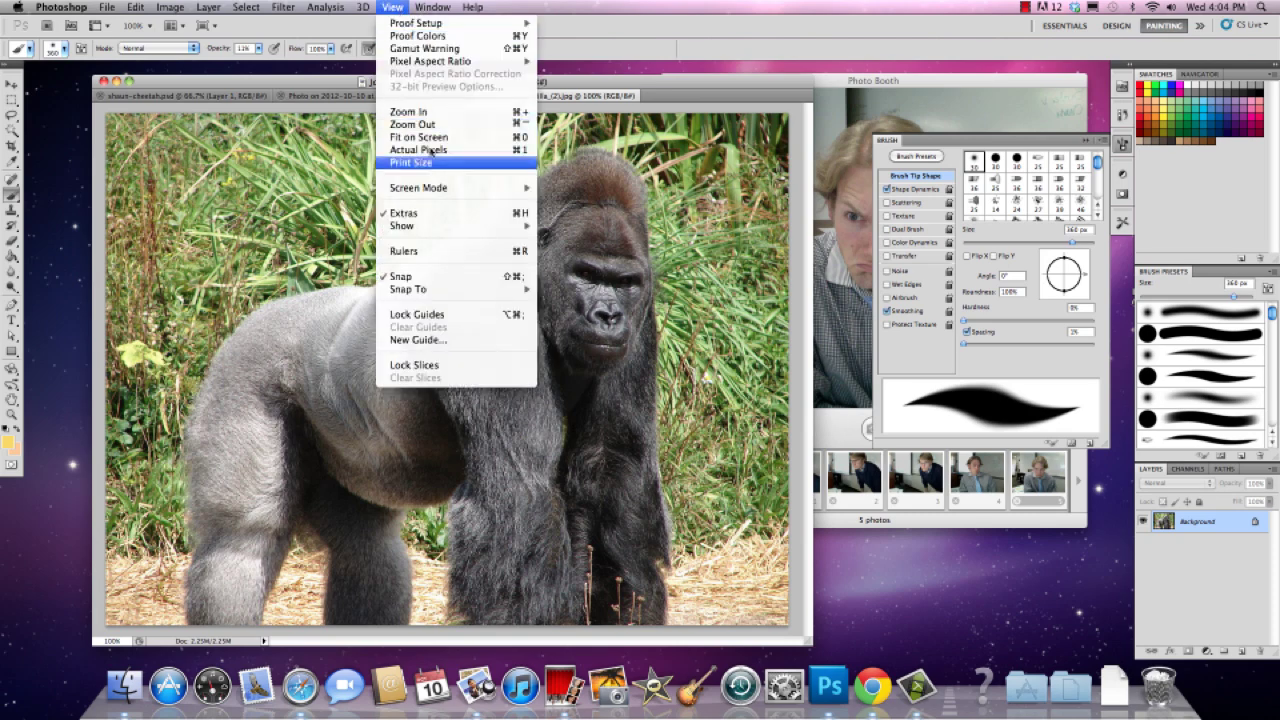
pyautogui.moveTo(450, 188)
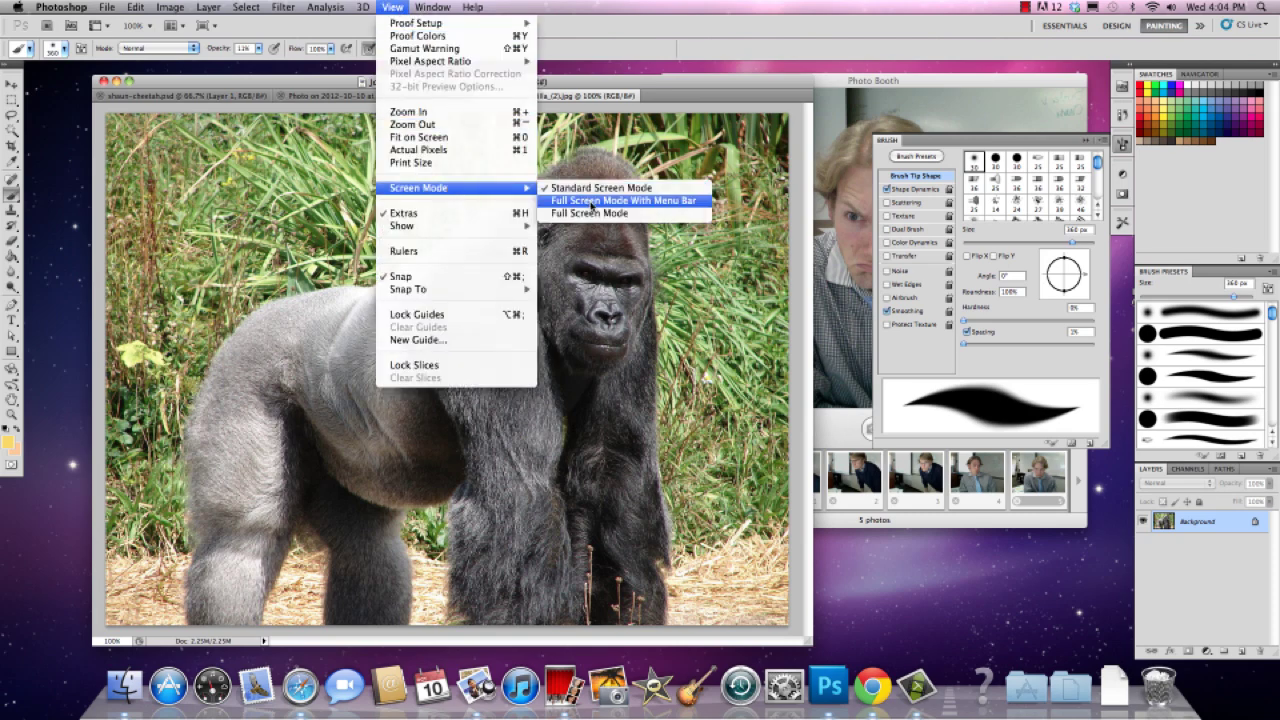
pyautogui.click(594, 200)
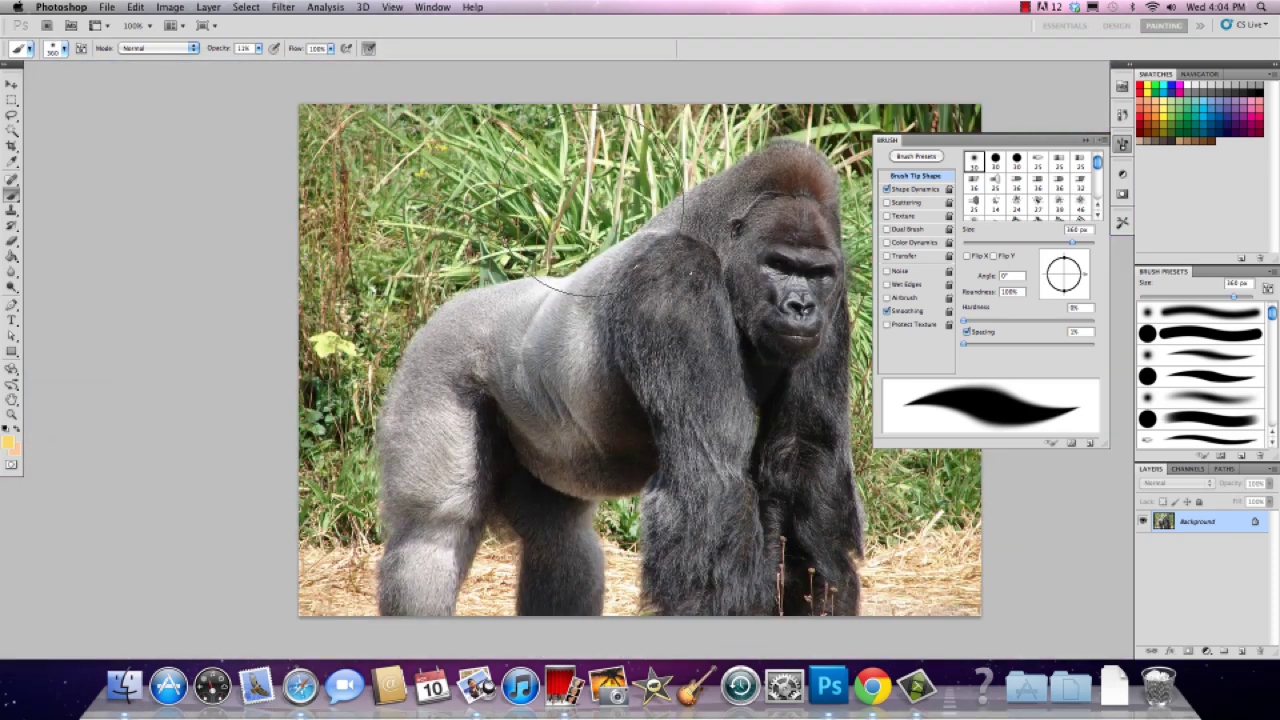
pyautogui.click(1122, 144)
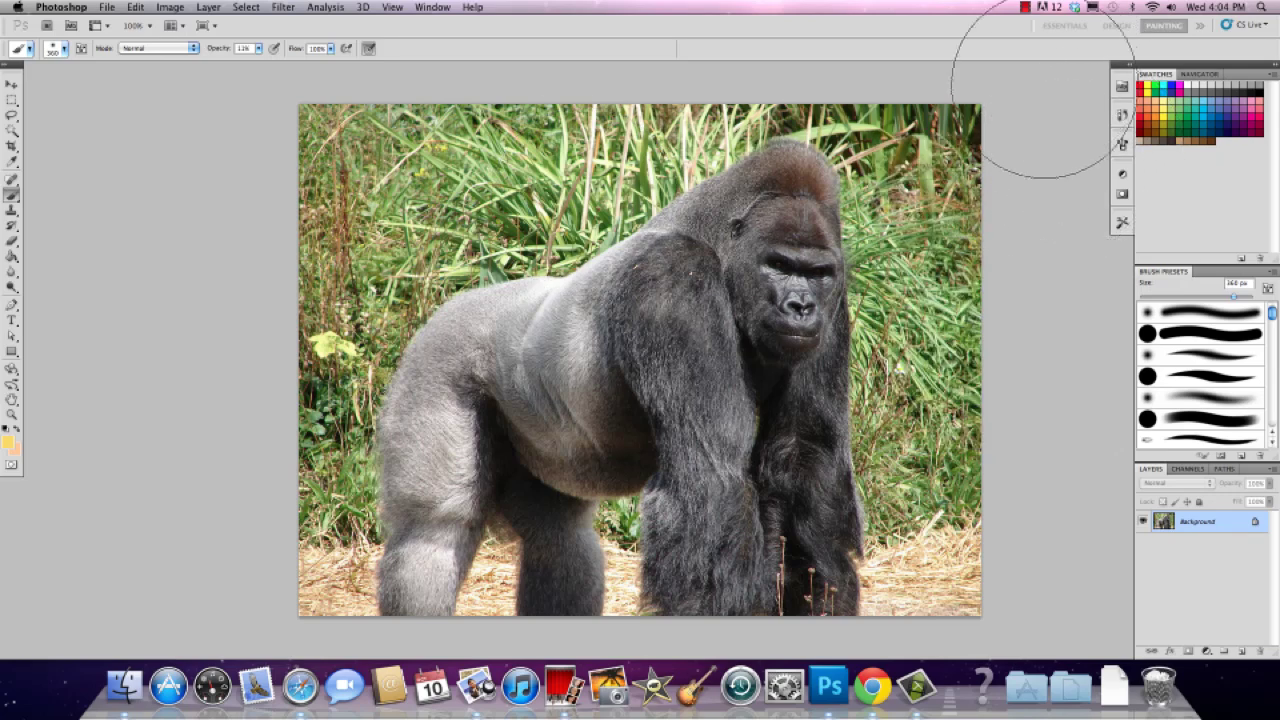
pyautogui.rightClick(598, 184)
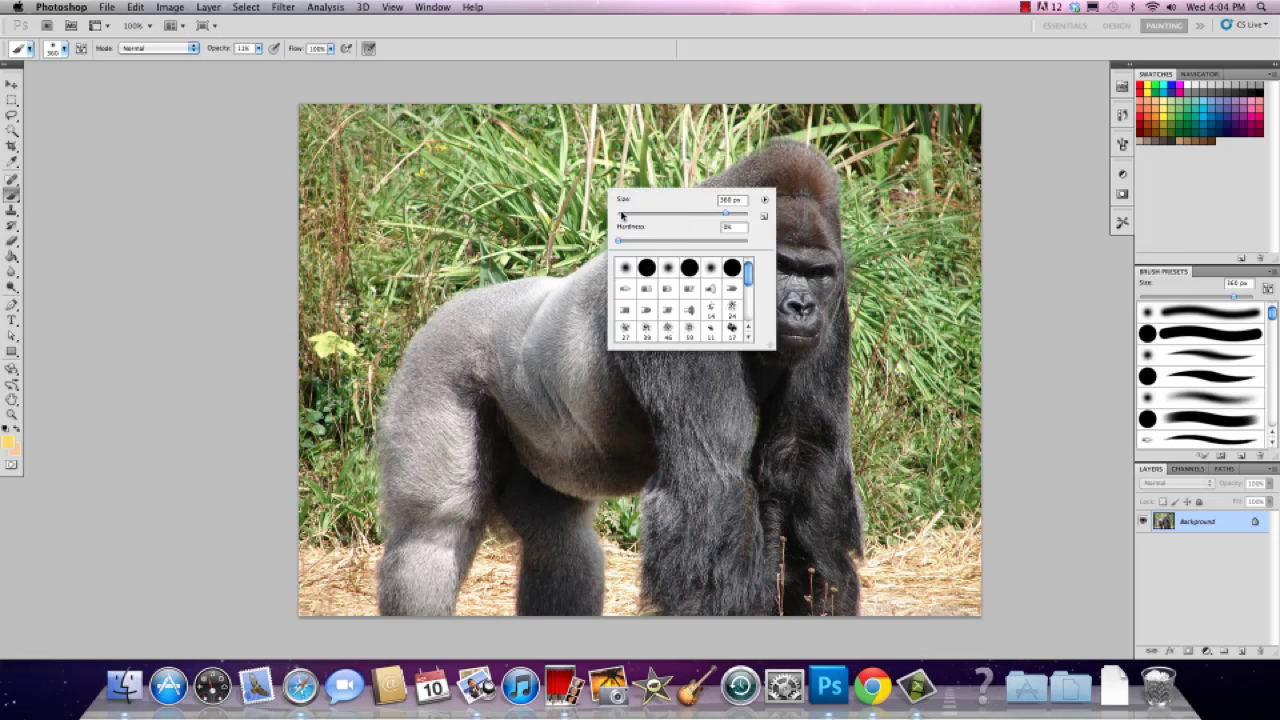
pyautogui.moveTo(624, 214); pyautogui.dragTo(664, 214)
# Choose the Lasso tool, return to Standard Screen Mode, and show the webcam photo.
pyautogui.click(10, 116)
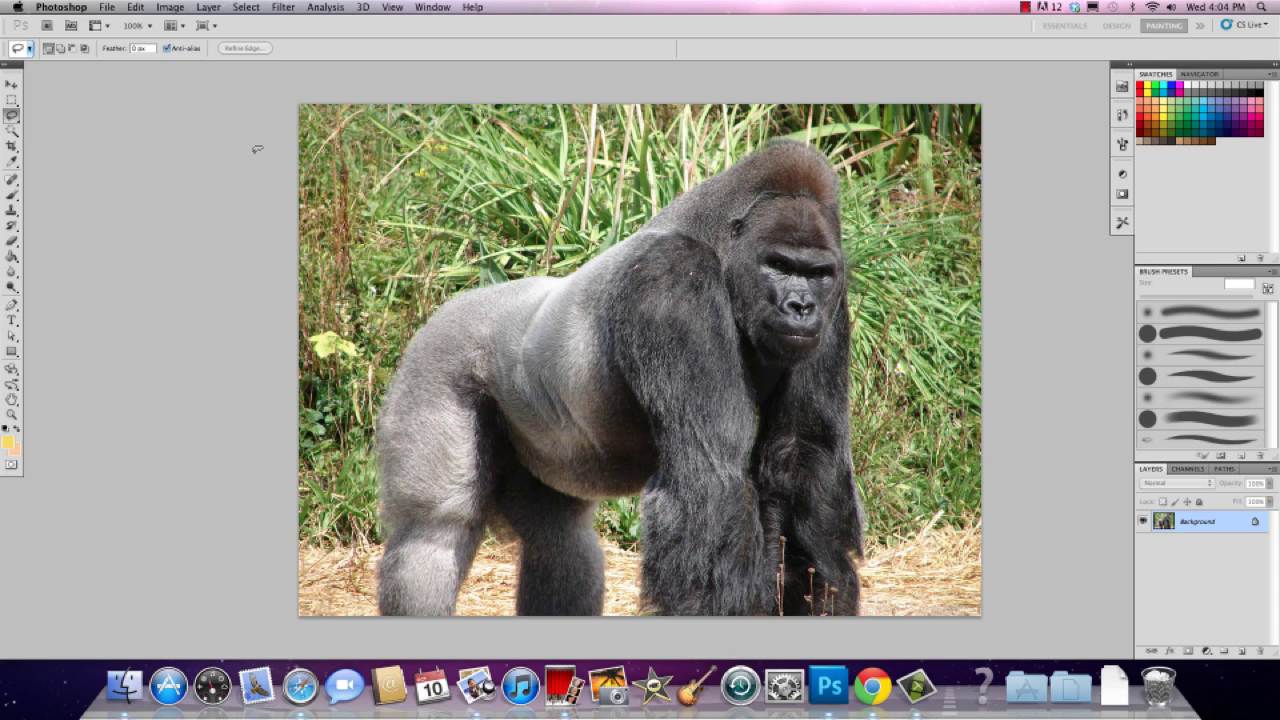
pyautogui.click(399, 10)
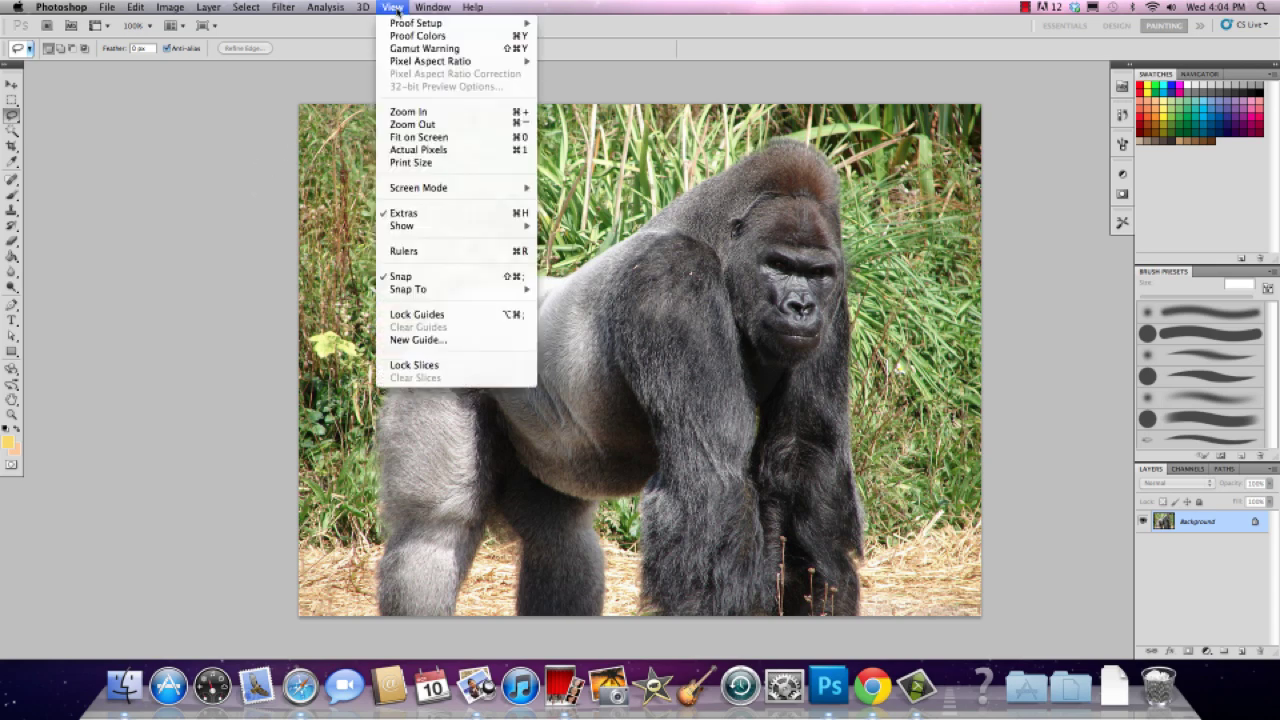
pyautogui.moveTo(424, 189)
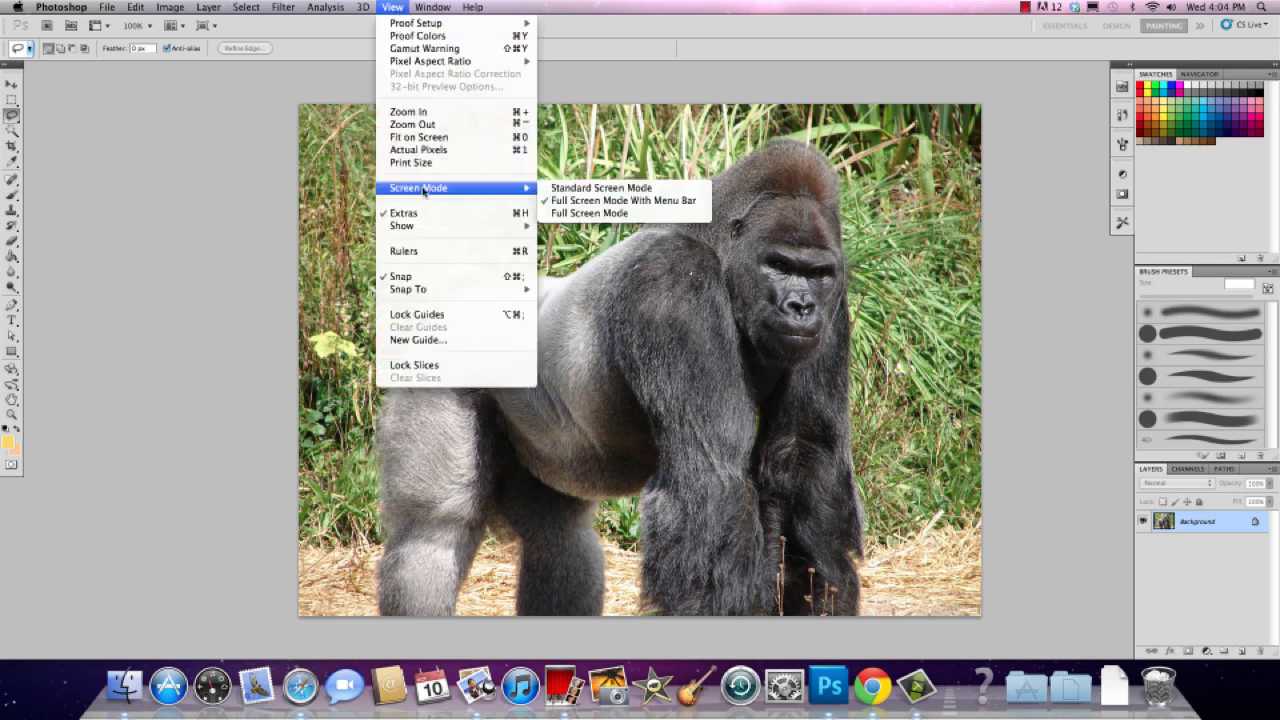
pyautogui.click(595, 188)
pyautogui.click(432, 95)
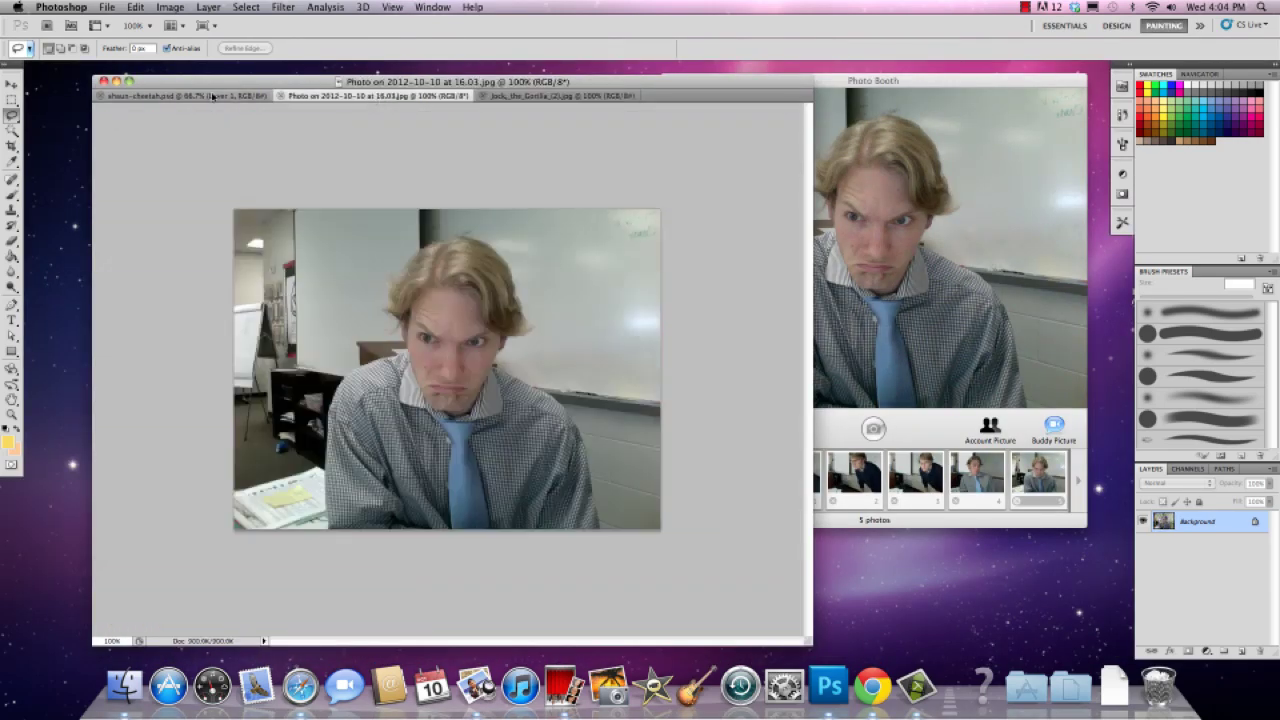
# Glance at the cheetah and gorilla documents, ending back on the webcam photo.
pyautogui.click(216, 96)
pyautogui.click(378, 96)
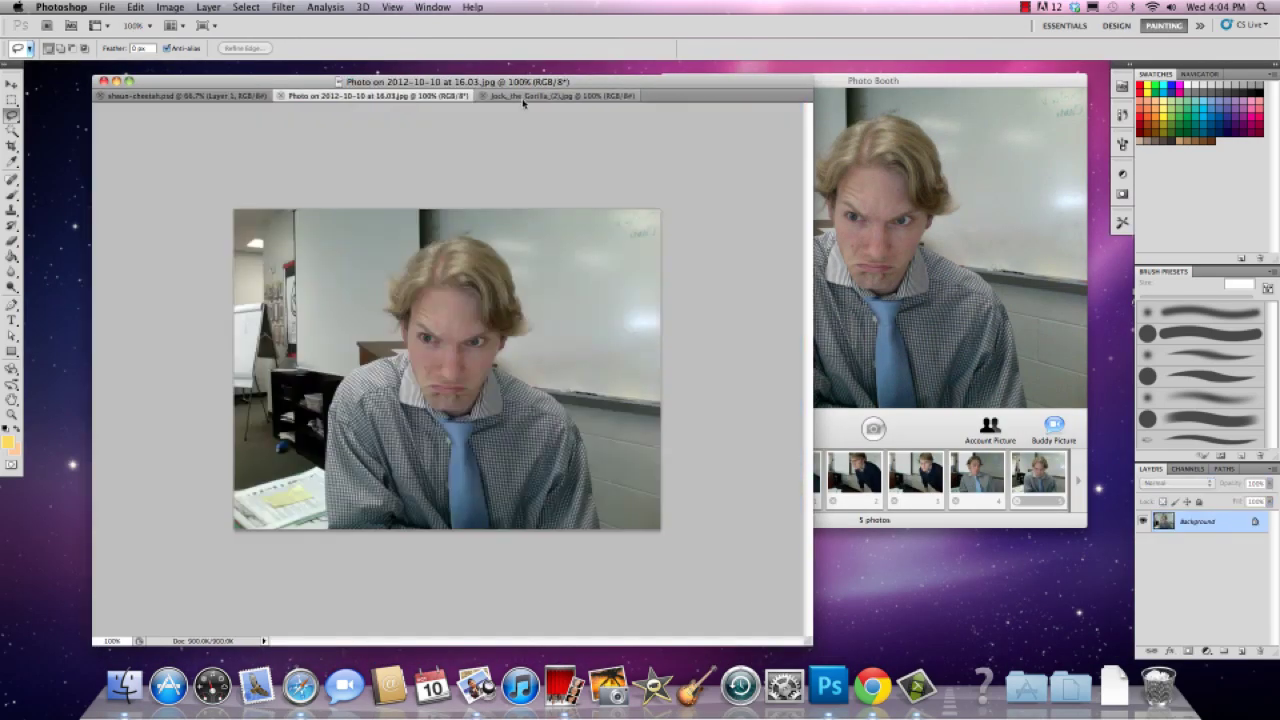
pyautogui.click(522, 100)
pyautogui.click(398, 97)
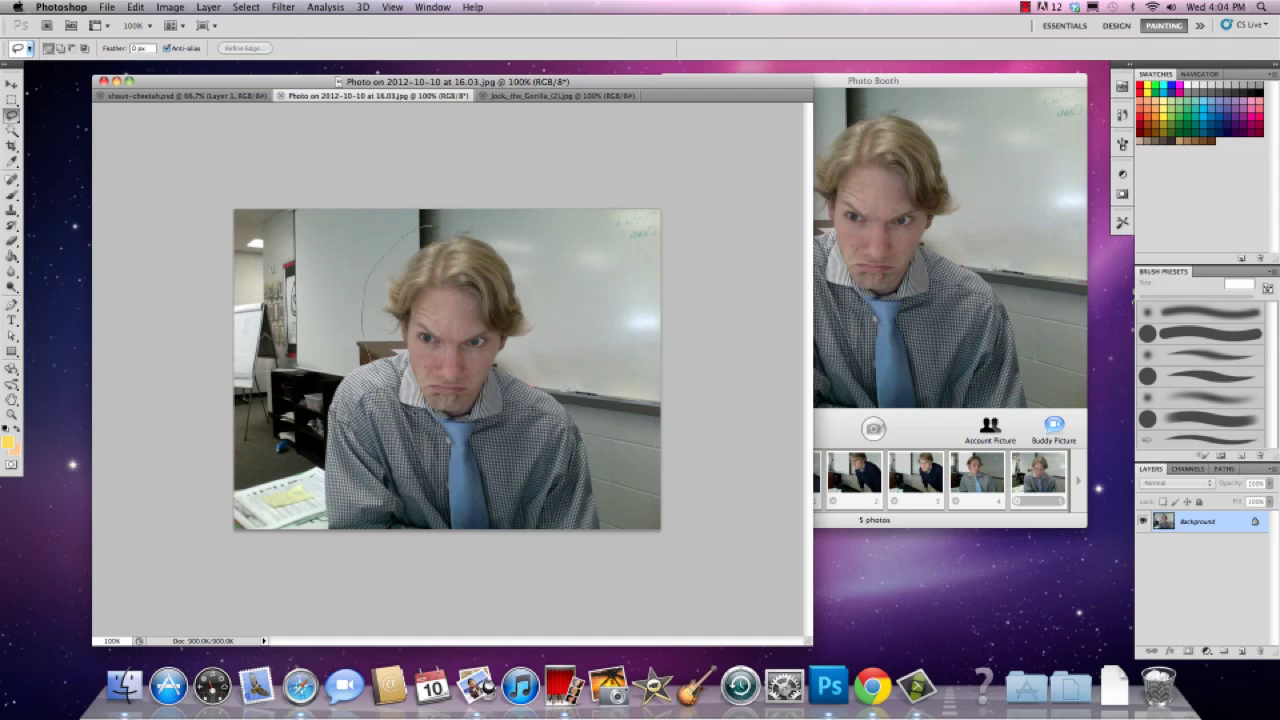
# Lasso around the presenter's head and neck, then switch to the Polygonal Lasso.
pyautogui.moveTo(410, 412)
pyautogui.mouseDown()
pyautogui.moveTo(545, 362)
pyautogui.moveTo(497, 240)
pyautogui.moveTo(432, 214)
pyautogui.mouseUp()
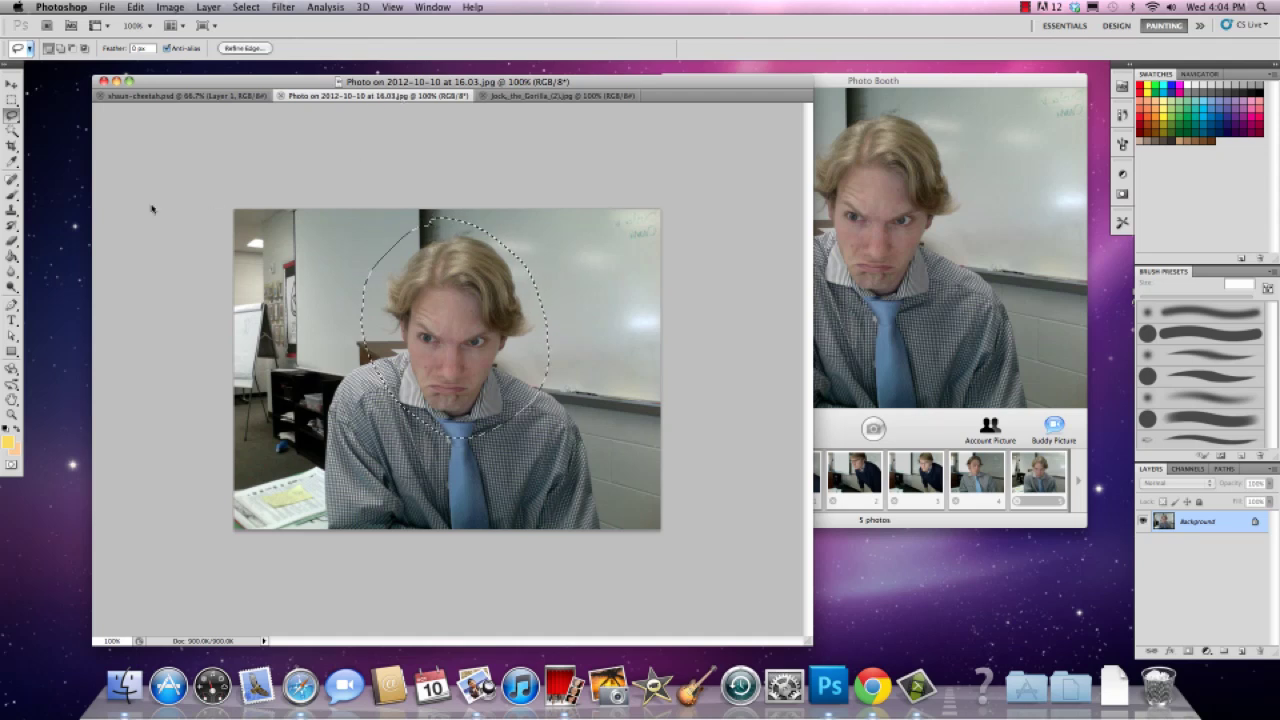
pyautogui.click(12, 117)
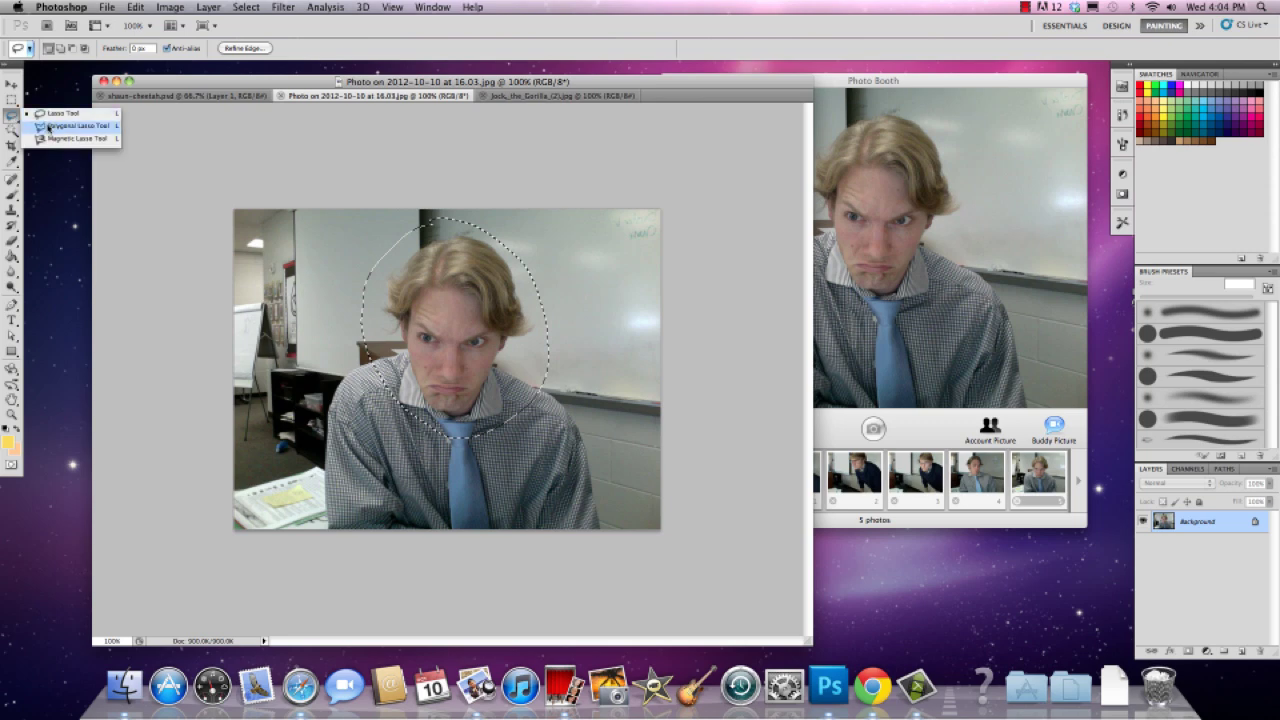
pyautogui.click(47, 126)
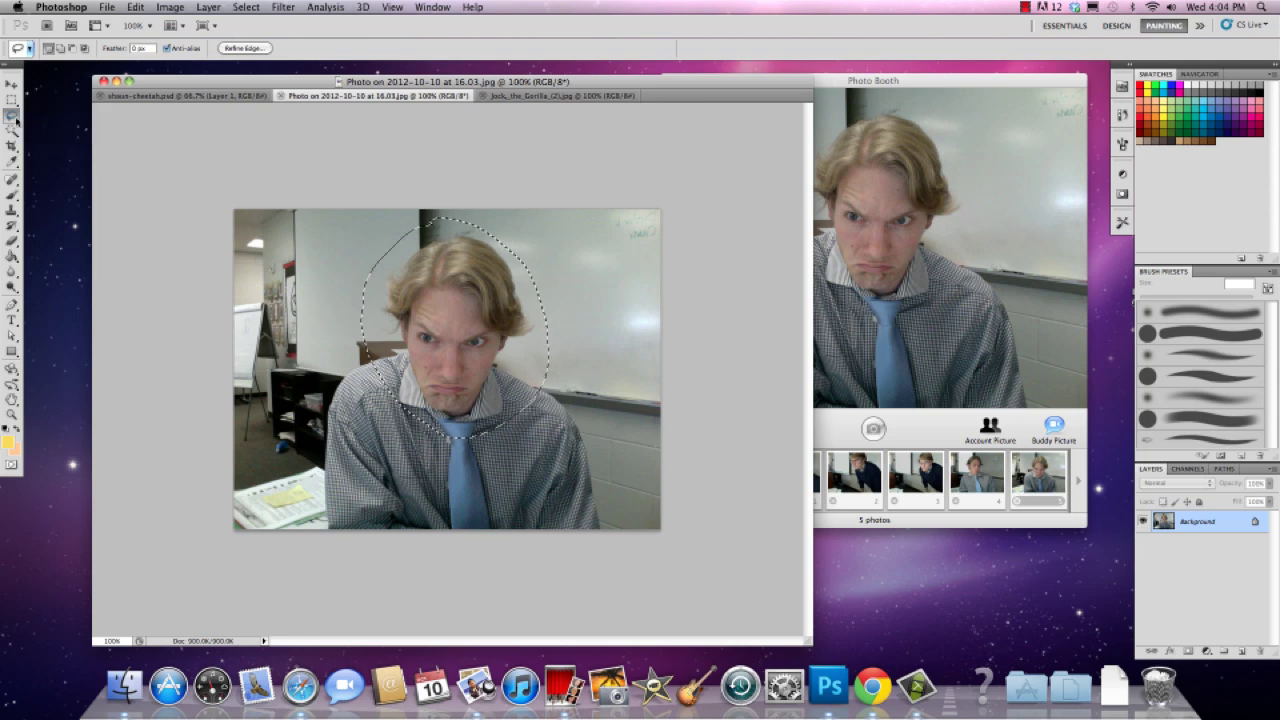
# Copy the selected face and paste it into the gorilla photo as Layer 1.
pyautogui.click(135, 7)
pyautogui.click(156, 112)
pyautogui.click(501, 97)
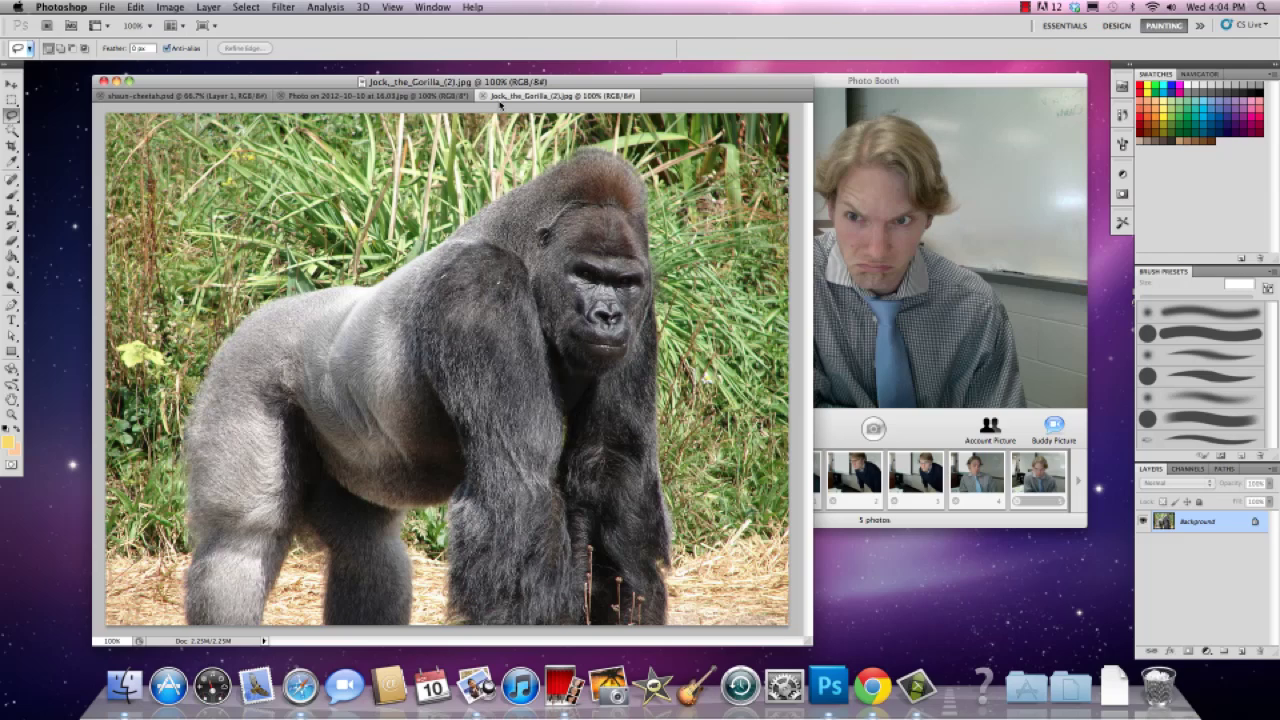
pyautogui.click(136, 7)
pyautogui.click(148, 137)
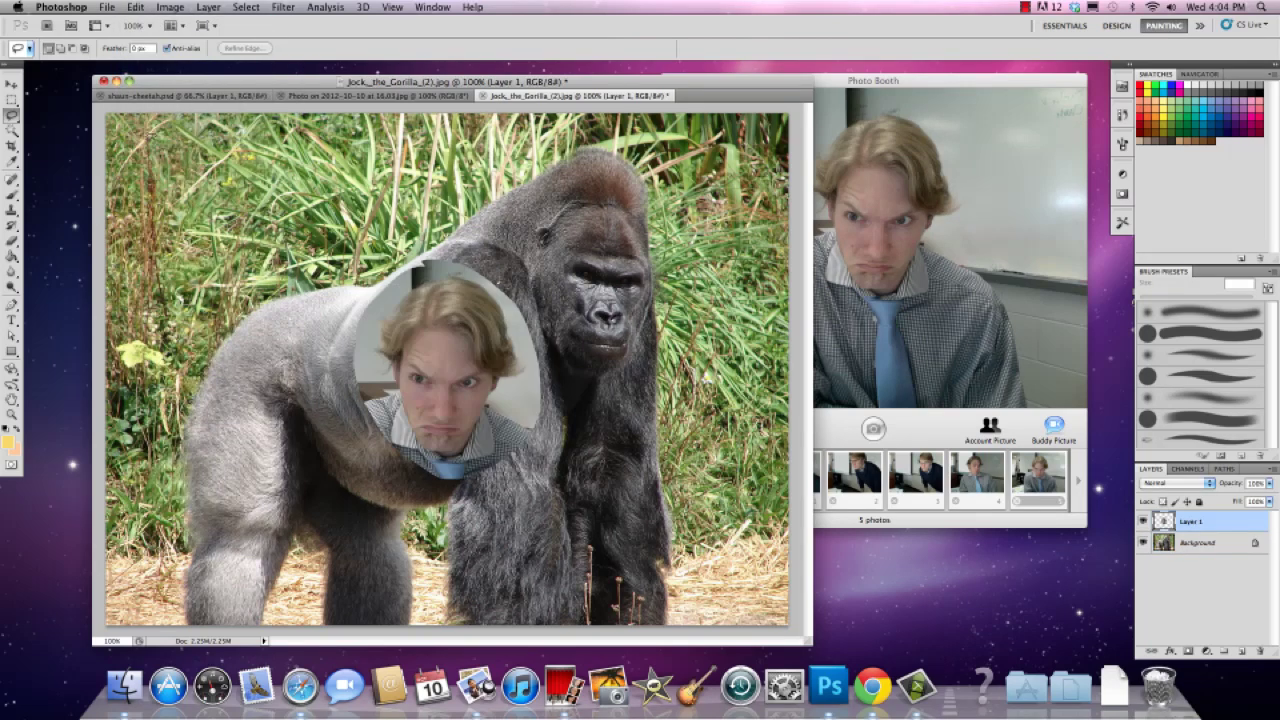
# With the Move tool, position the pasted face over the gorilla's head.
pyautogui.click(10, 85)
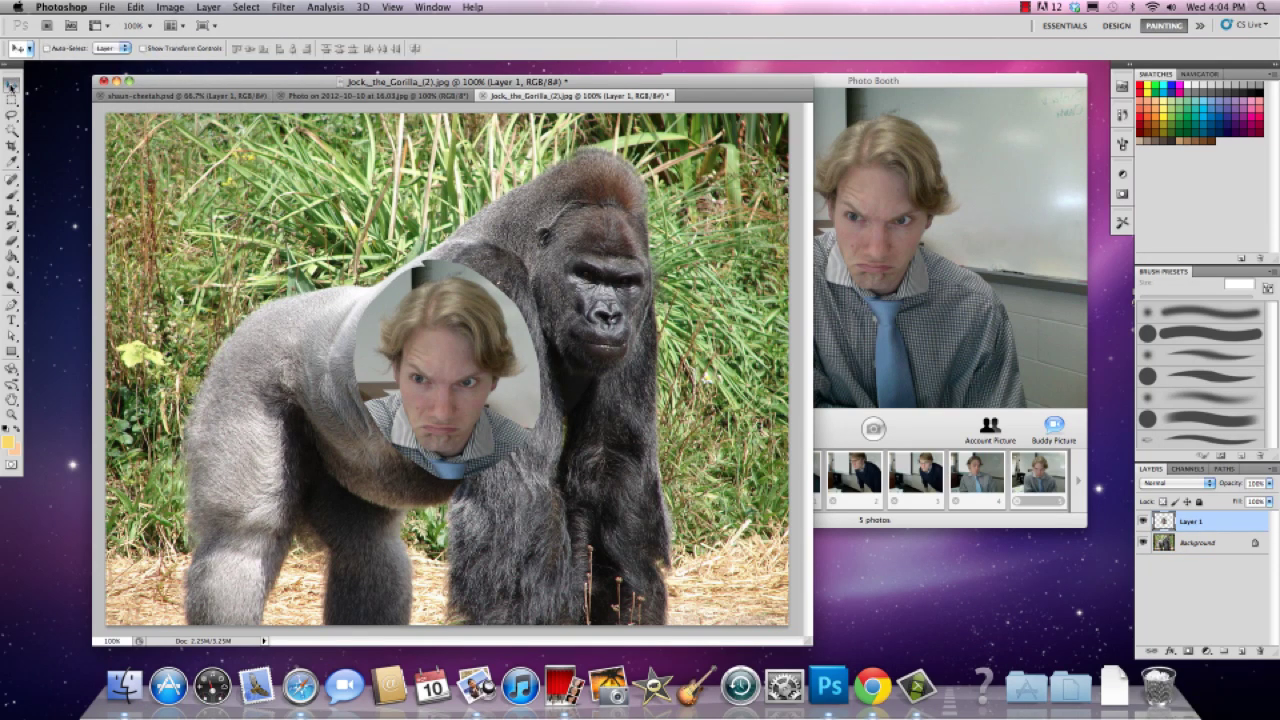
pyautogui.moveTo(425, 383); pyautogui.dragTo(586, 234)
pyautogui.moveTo(580, 246); pyautogui.dragTo(605, 240)
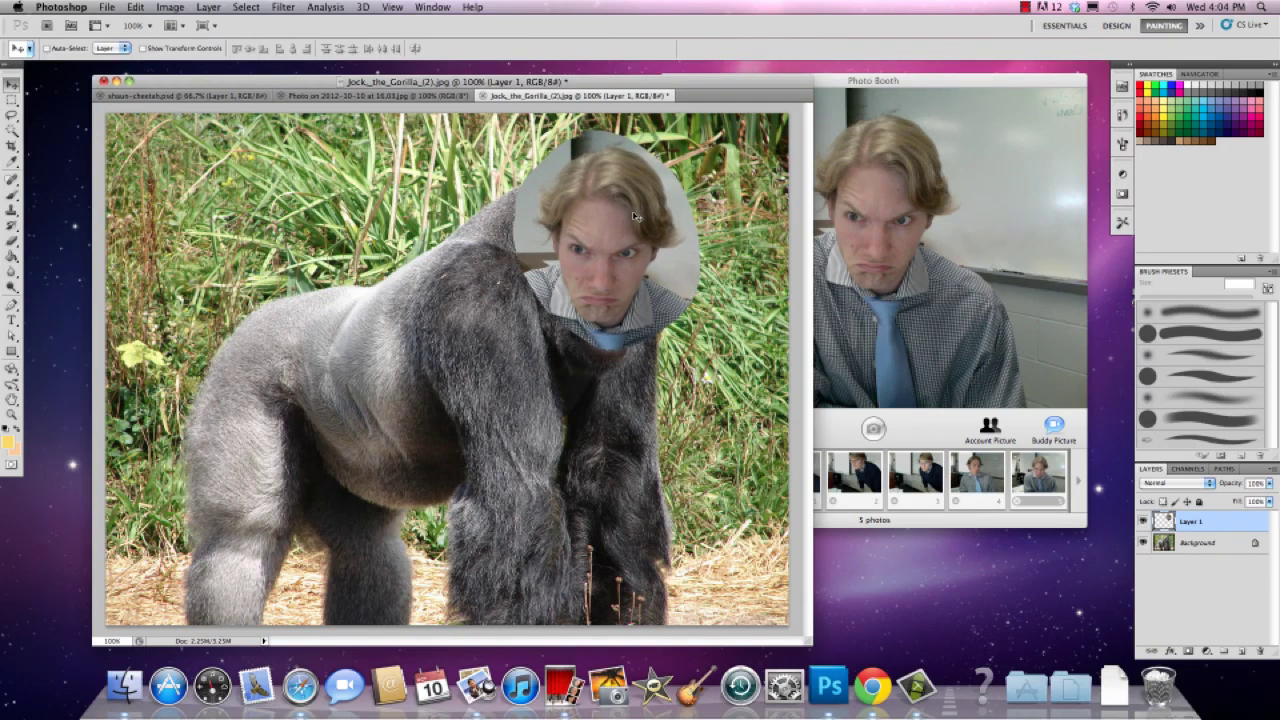
pyautogui.click(392, 7)
# Switch to Full Screen Mode With Menu Bar and rename Layer 1 to 'shaun'.
pyautogui.moveTo(485, 188)
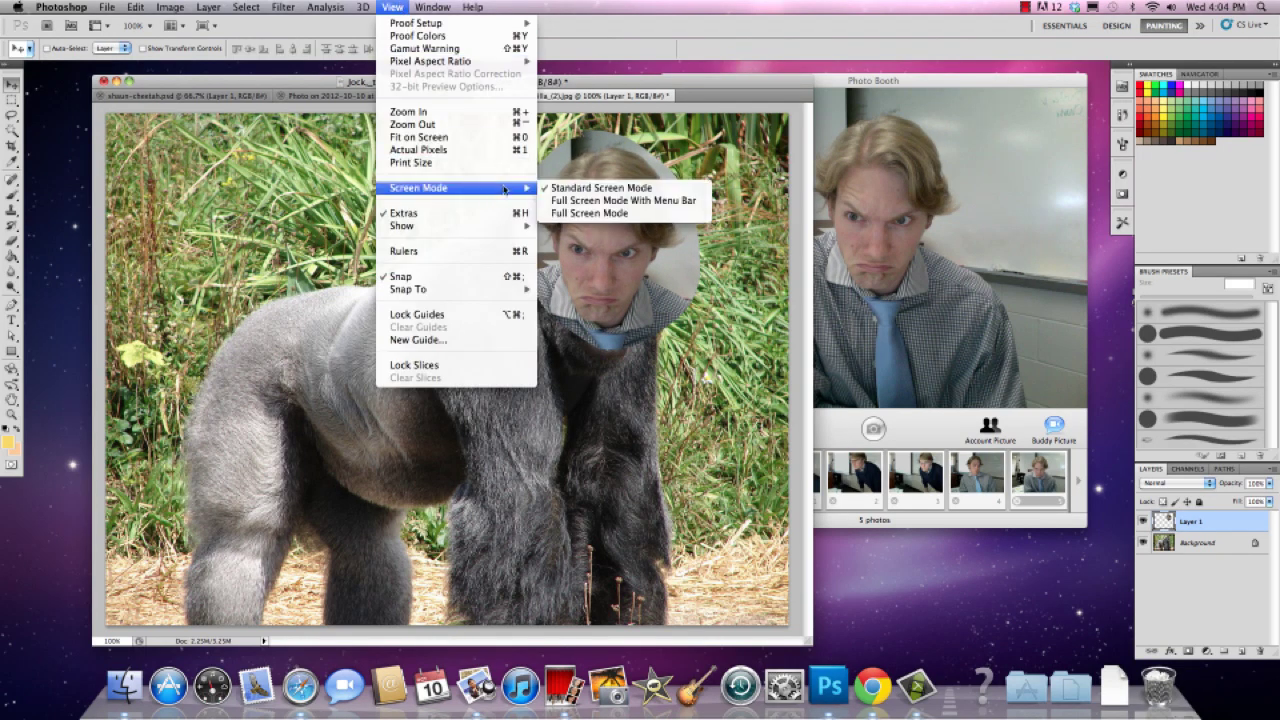
pyautogui.click(580, 203)
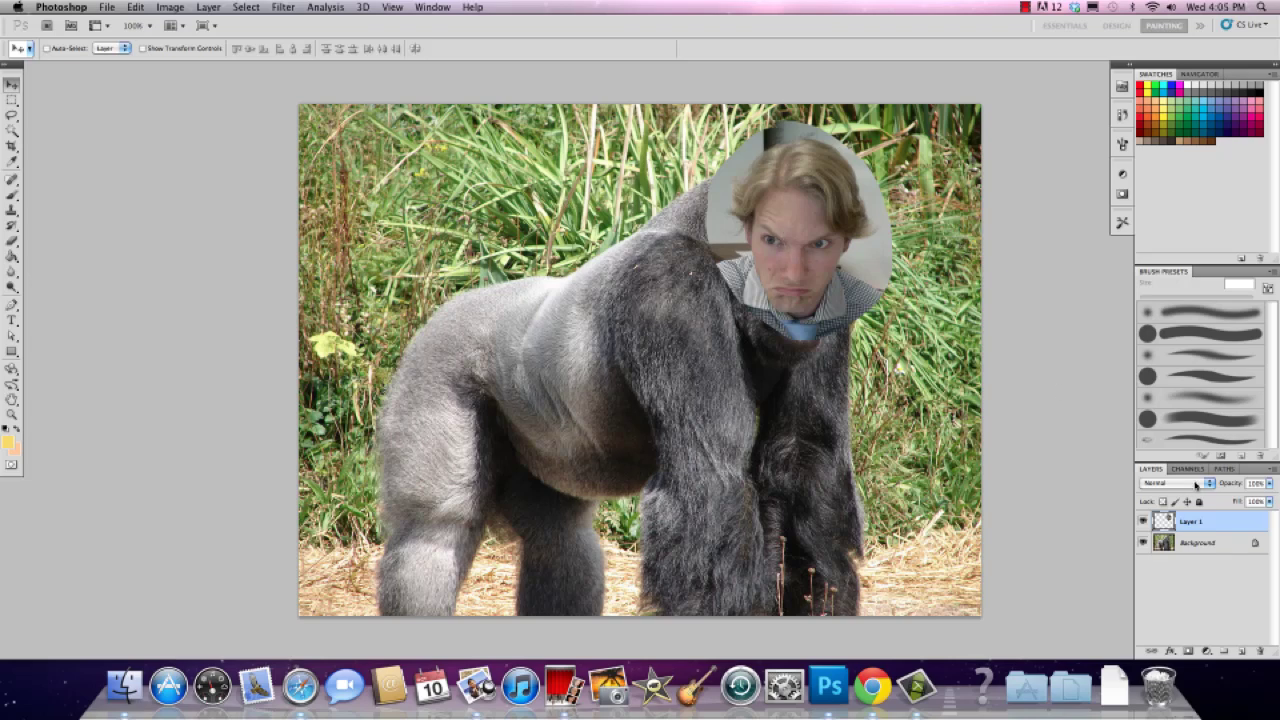
pyautogui.doubleClick(1190, 522)
pyautogui.write('shaun')
# Duplicate the Background layer and name the copy 'gorilla'.
pyautogui.doubleClick(1196, 543)
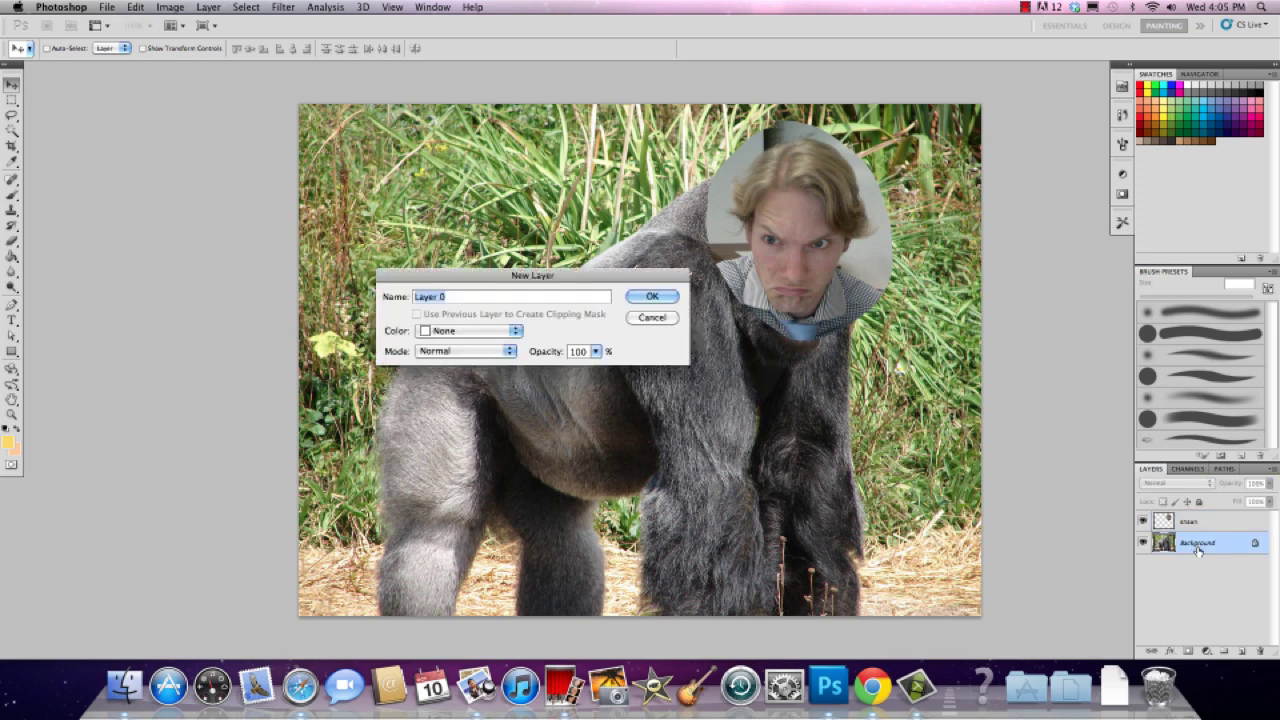
pyautogui.click(652, 317)
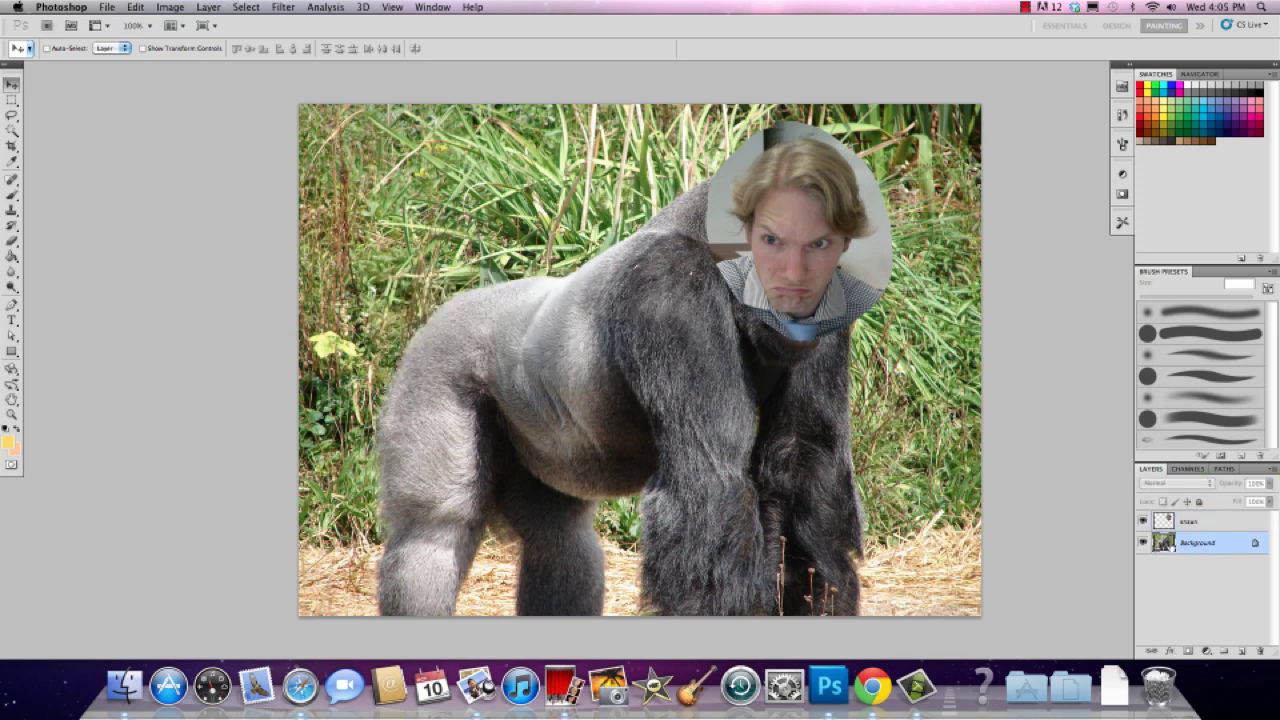
pyautogui.moveTo(1164, 547); pyautogui.dragTo(1241, 650)
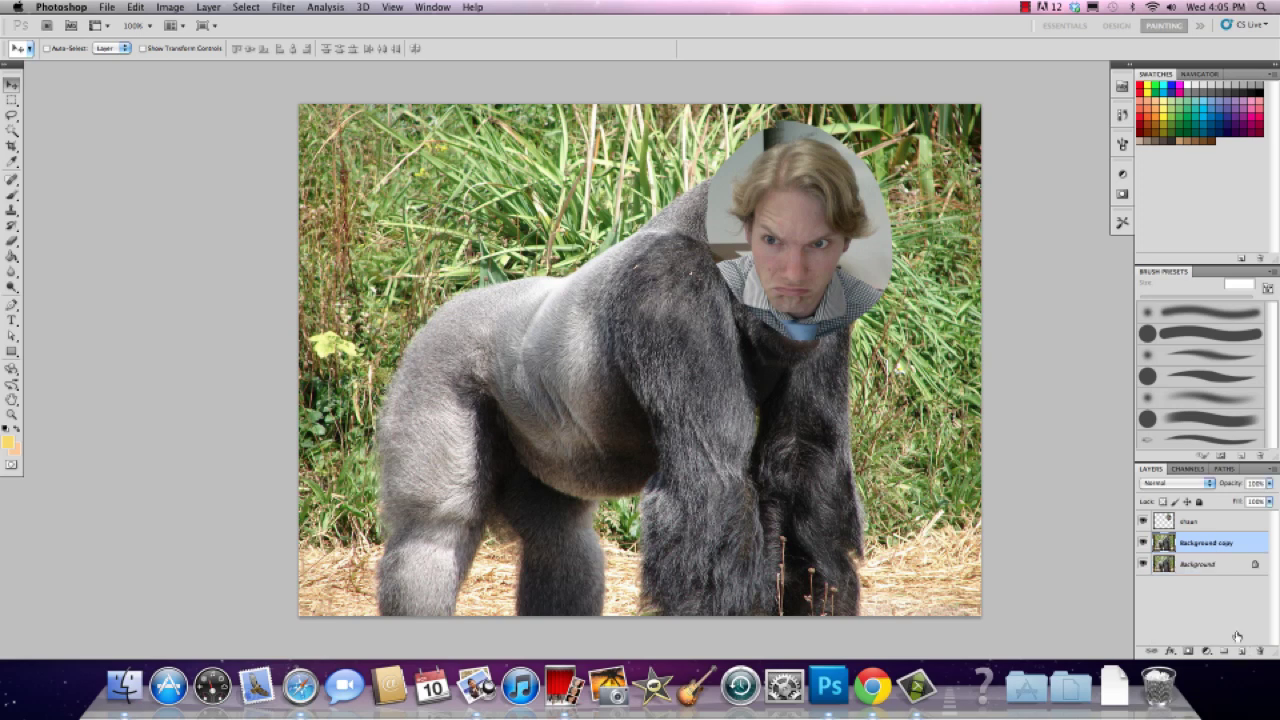
pyautogui.doubleClick(1206, 541)
pyautogui.write('gorilla')
pyautogui.press('Return')
# Hide the shaun and Background layers so only the gorilla layer shows, then pick the Lasso tool.
pyautogui.click(1143, 522)
pyautogui.click(1143, 542)
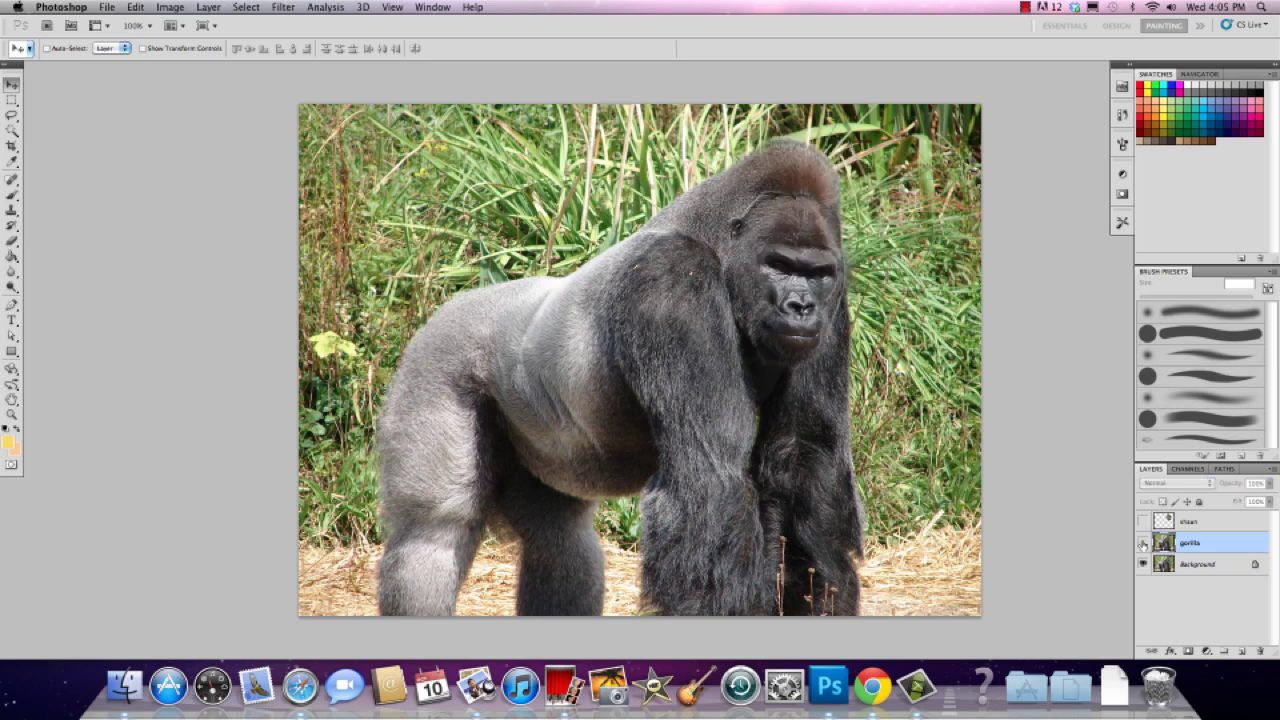
pyautogui.click(1143, 563)
pyautogui.click(1145, 543)
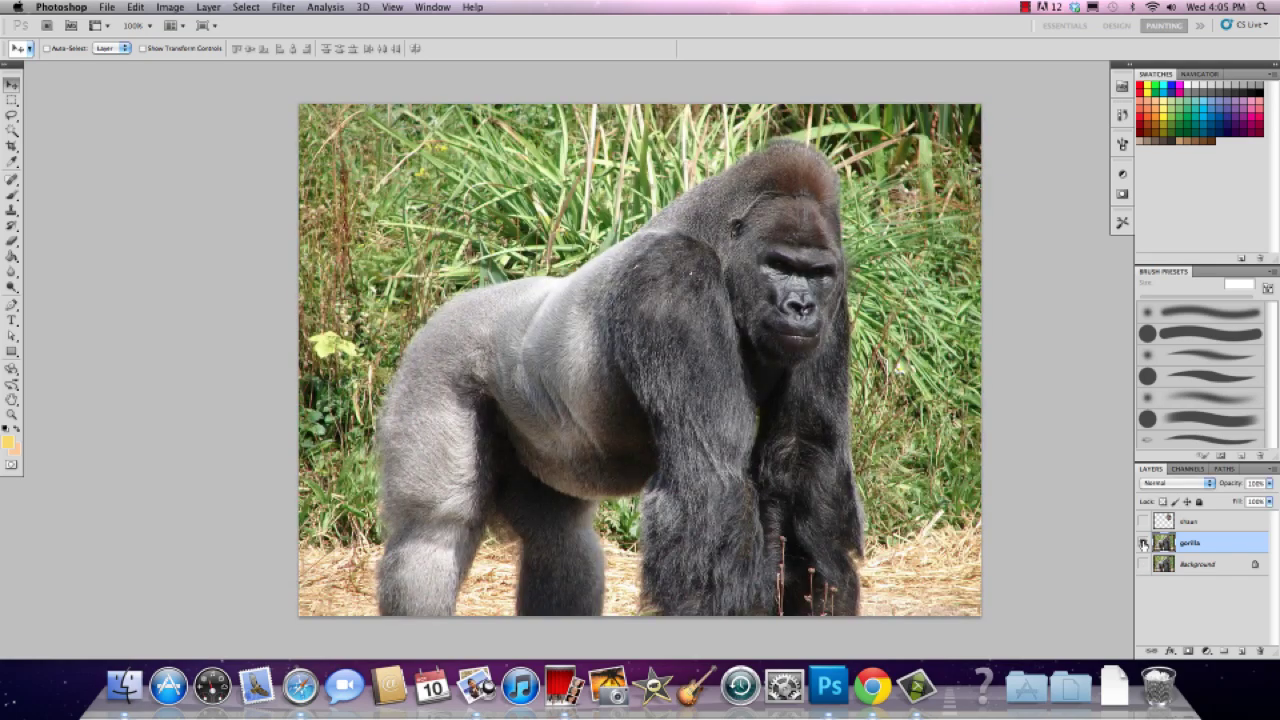
pyautogui.click(1145, 543)
pyautogui.click(1143, 522)
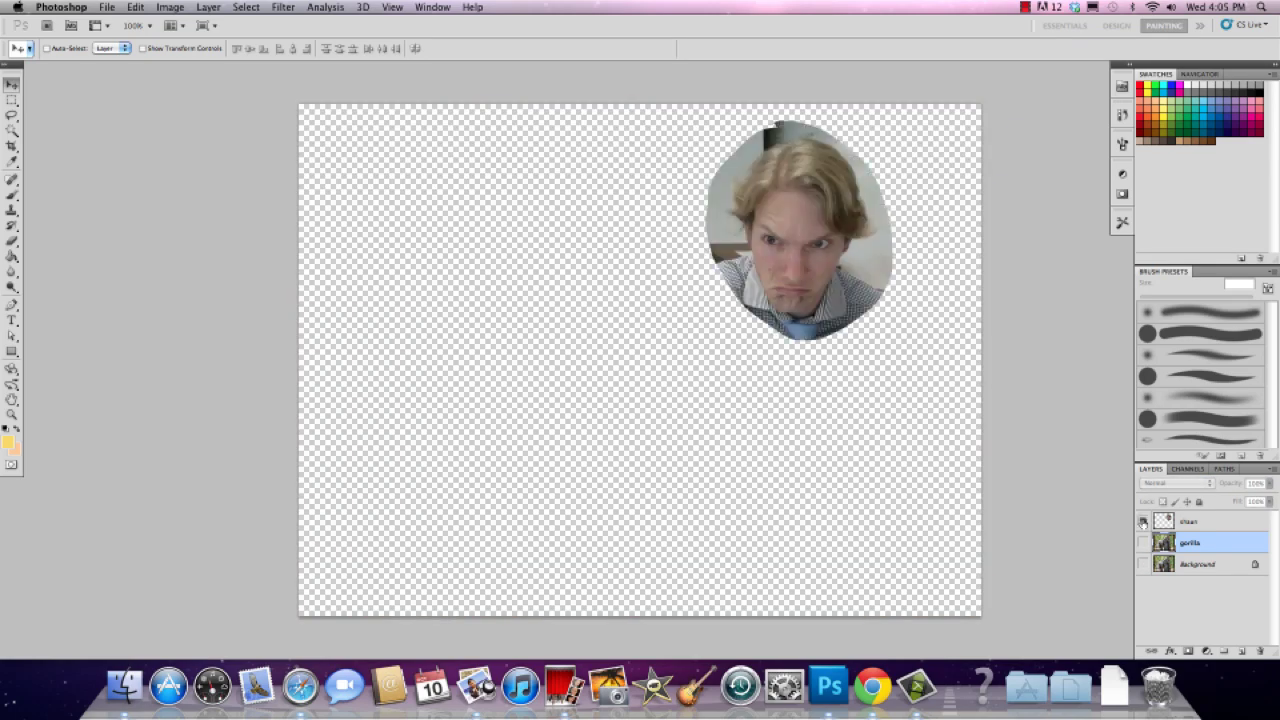
pyautogui.click(1143, 522)
pyautogui.click(1144, 543)
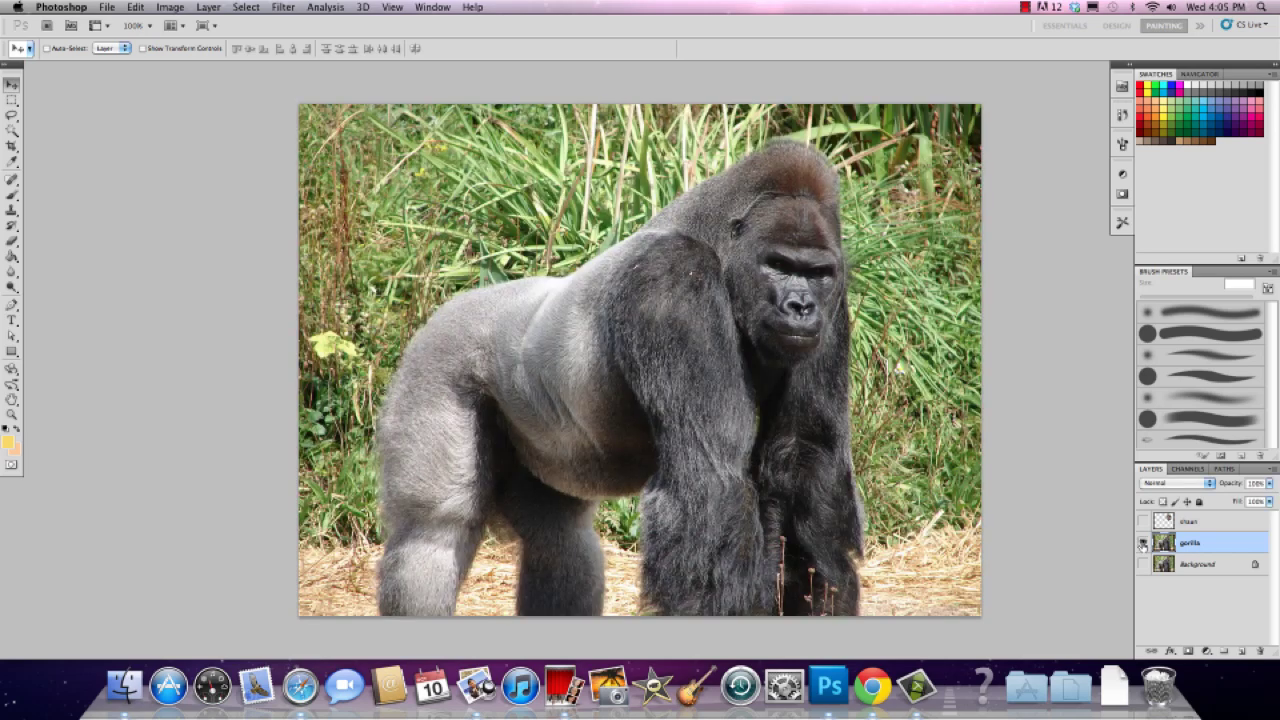
pyautogui.click(12, 115)
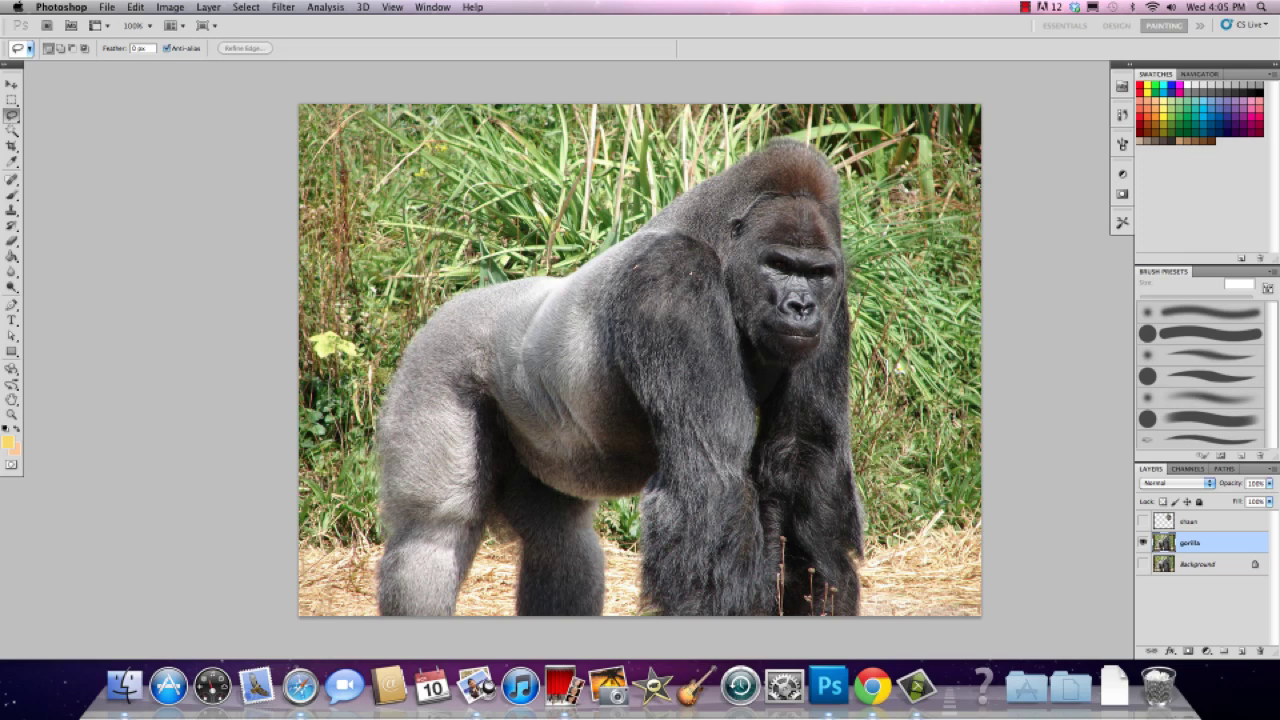
# Lasso the gorilla's face, invert the selection, and add a layer mask that hides the face.
pyautogui.moveTo(770, 300); pyautogui.dragTo(762, 262)
pyautogui.click(255, 10)
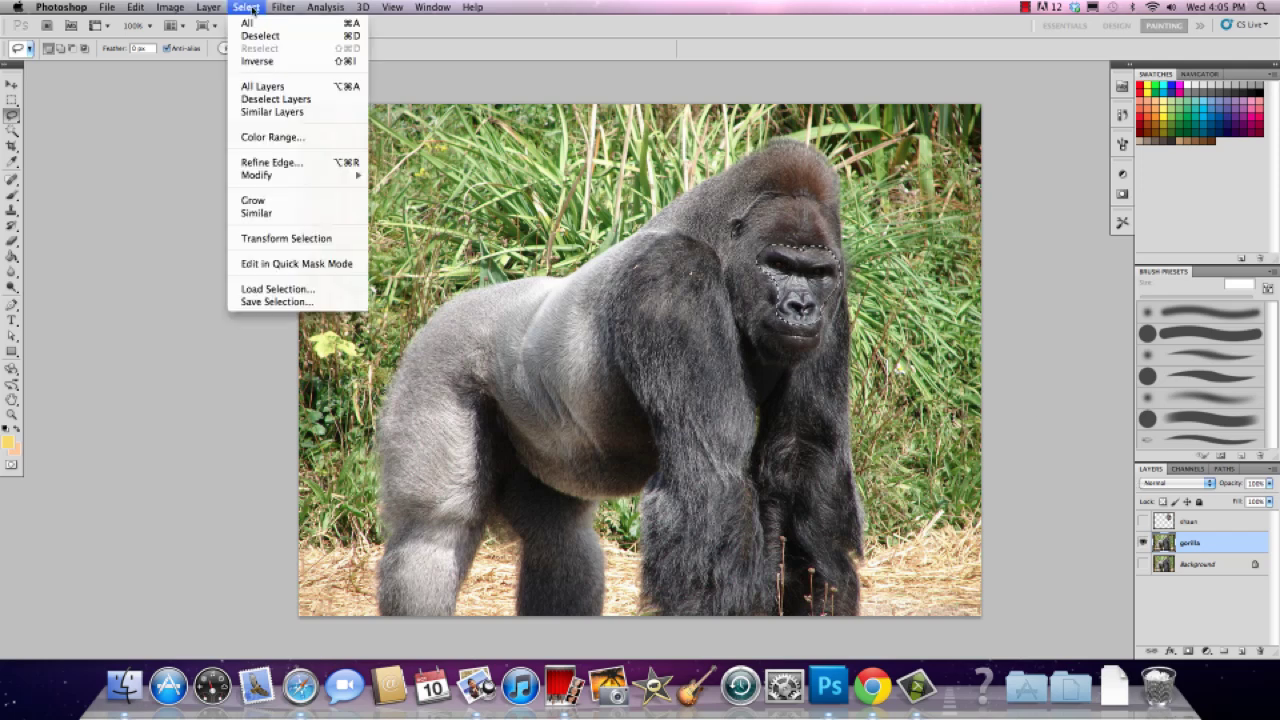
pyautogui.click(256, 62)
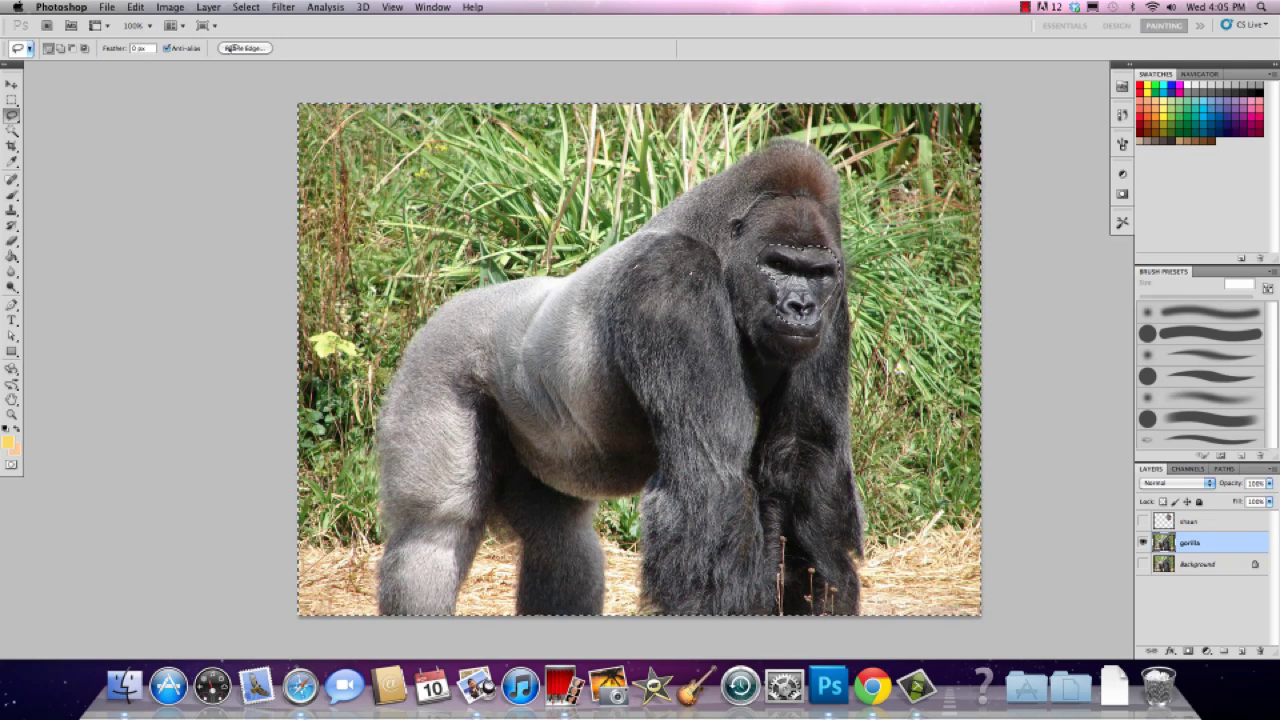
pyautogui.keyDown('alt'); pyautogui.click(1187, 652); pyautogui.keyUp('alt')
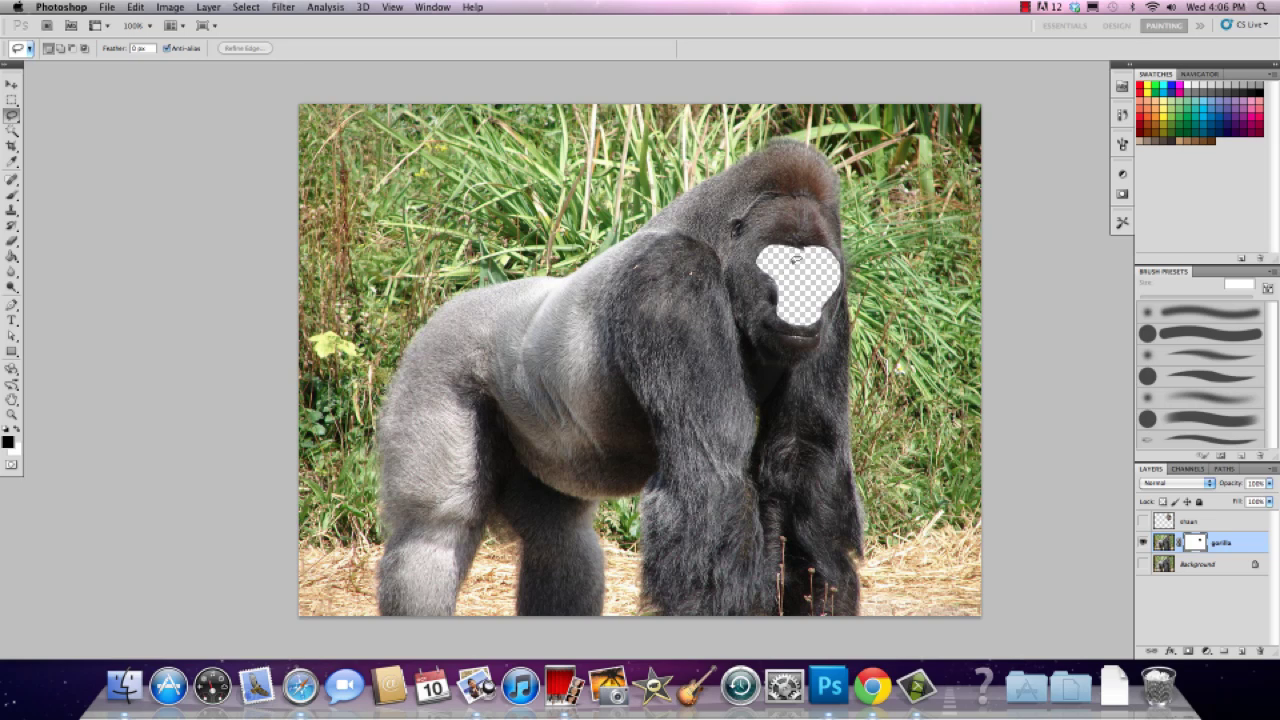
# Move the gorilla layer above the shaun face layer and make the face layer visible.
pyautogui.click(1163, 541)
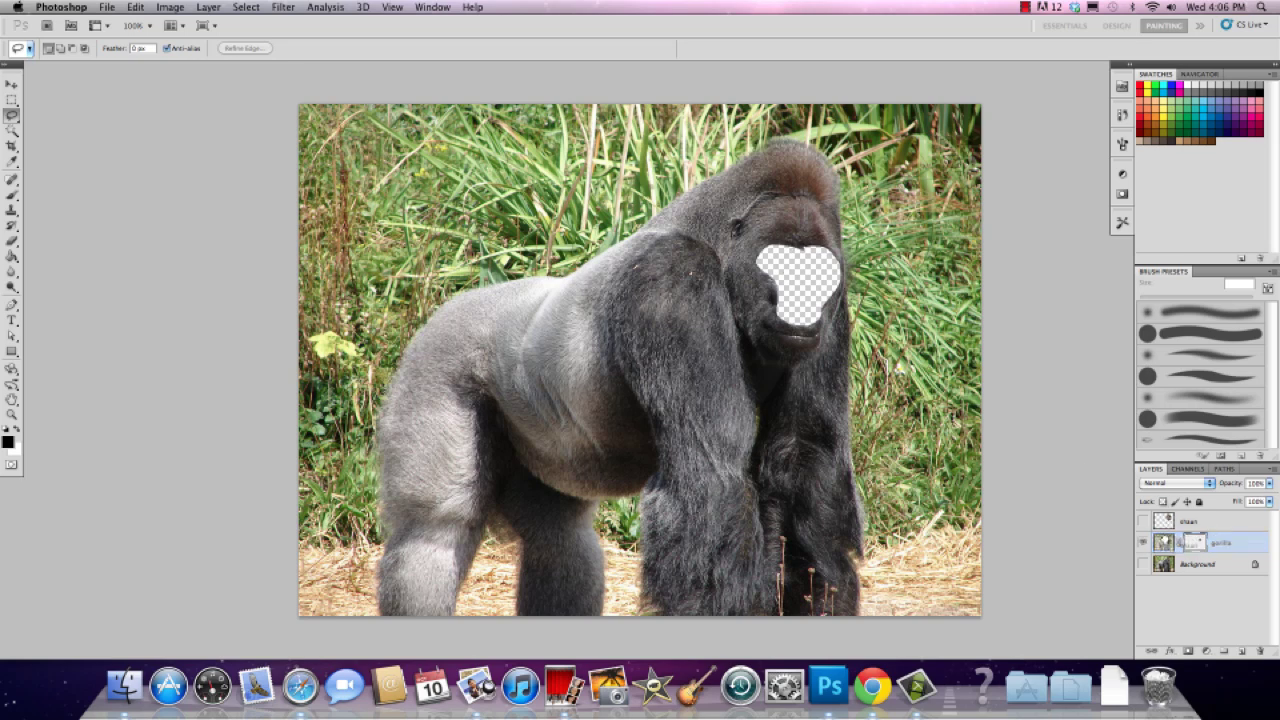
pyautogui.press('super+bracketright')
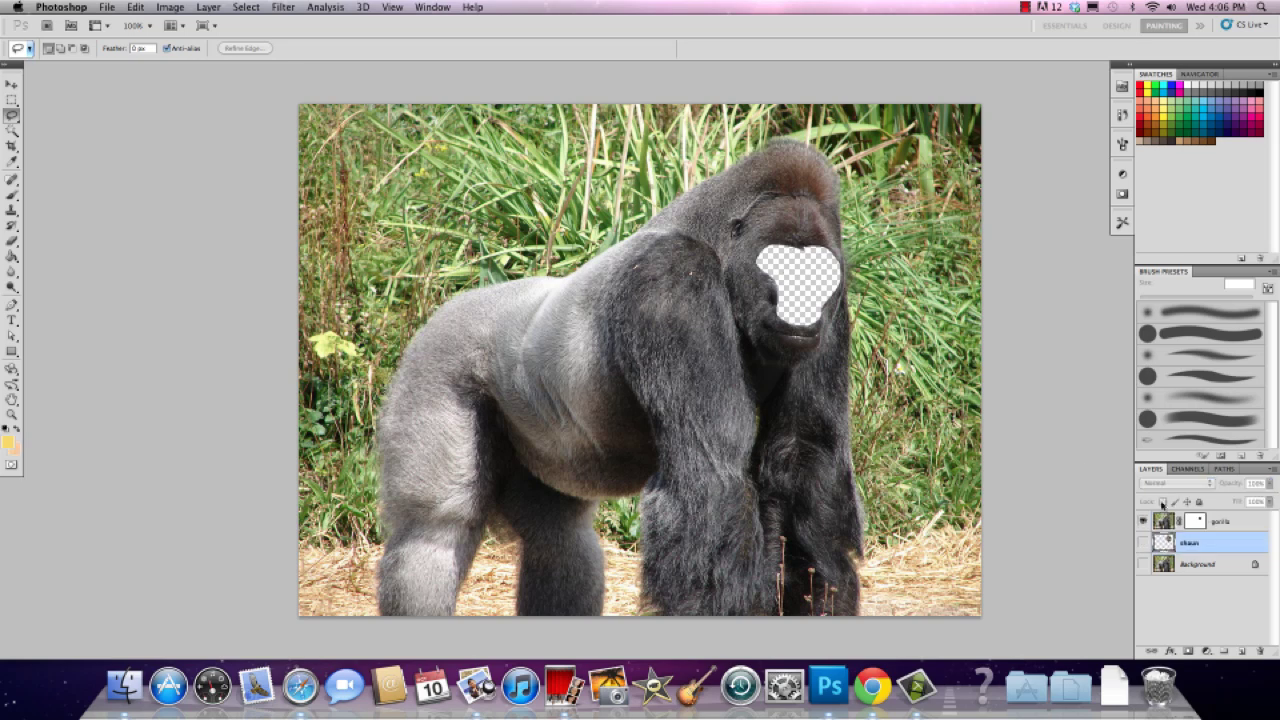
pyautogui.click(1143, 542)
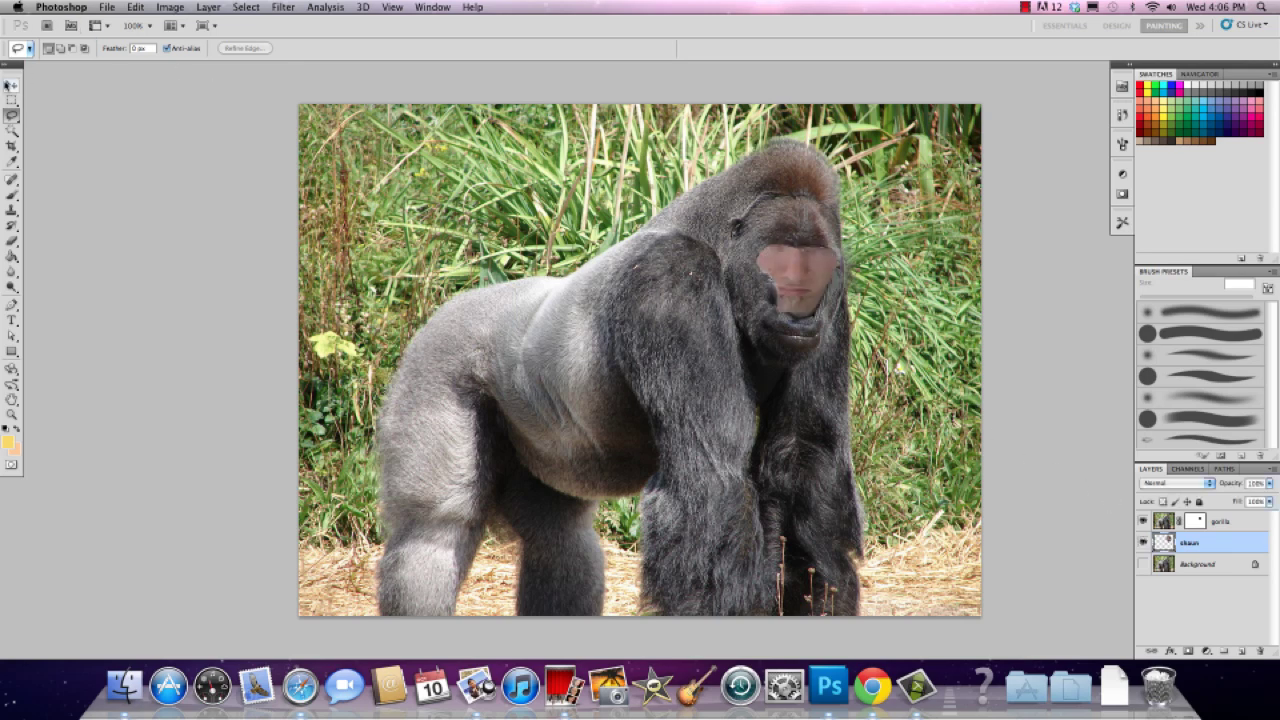
pyautogui.click(11, 85)
# Shift the man's face down so his eyes fill the cut-out, then duplicate the face layer to the top.
pyautogui.moveTo(814, 290); pyautogui.dragTo(805, 324)
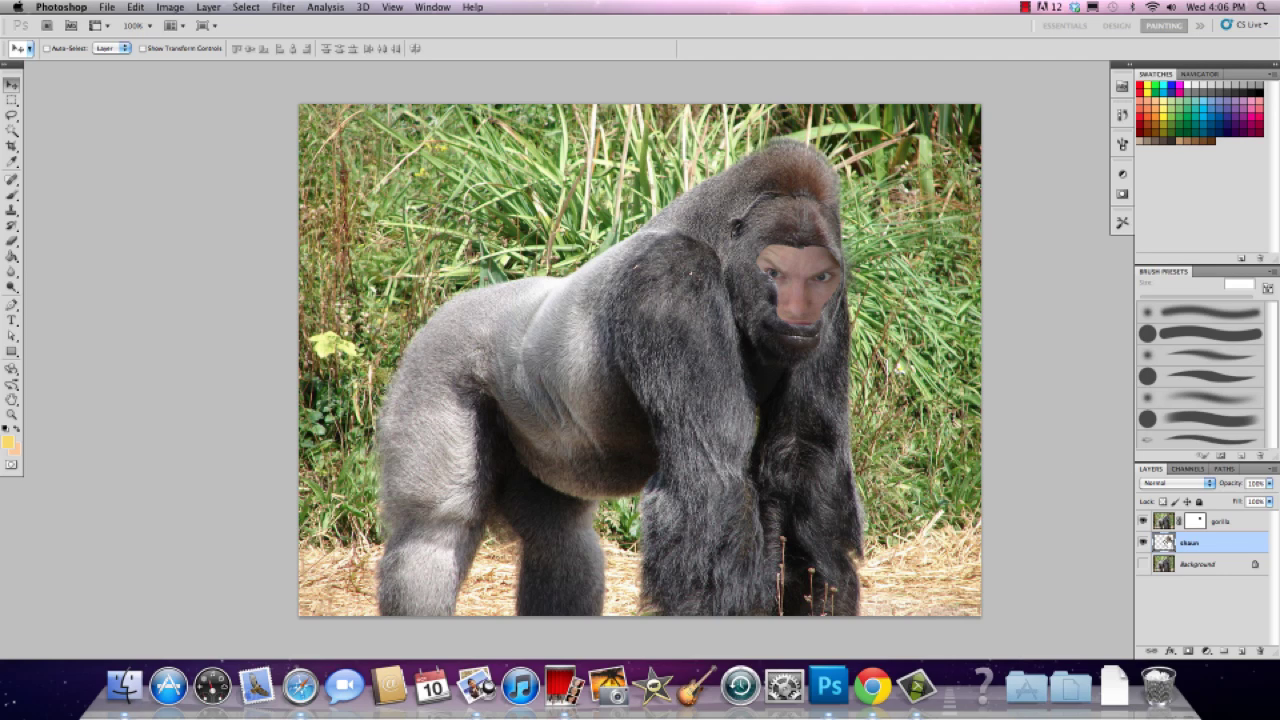
pyautogui.rightClick(1164, 543)
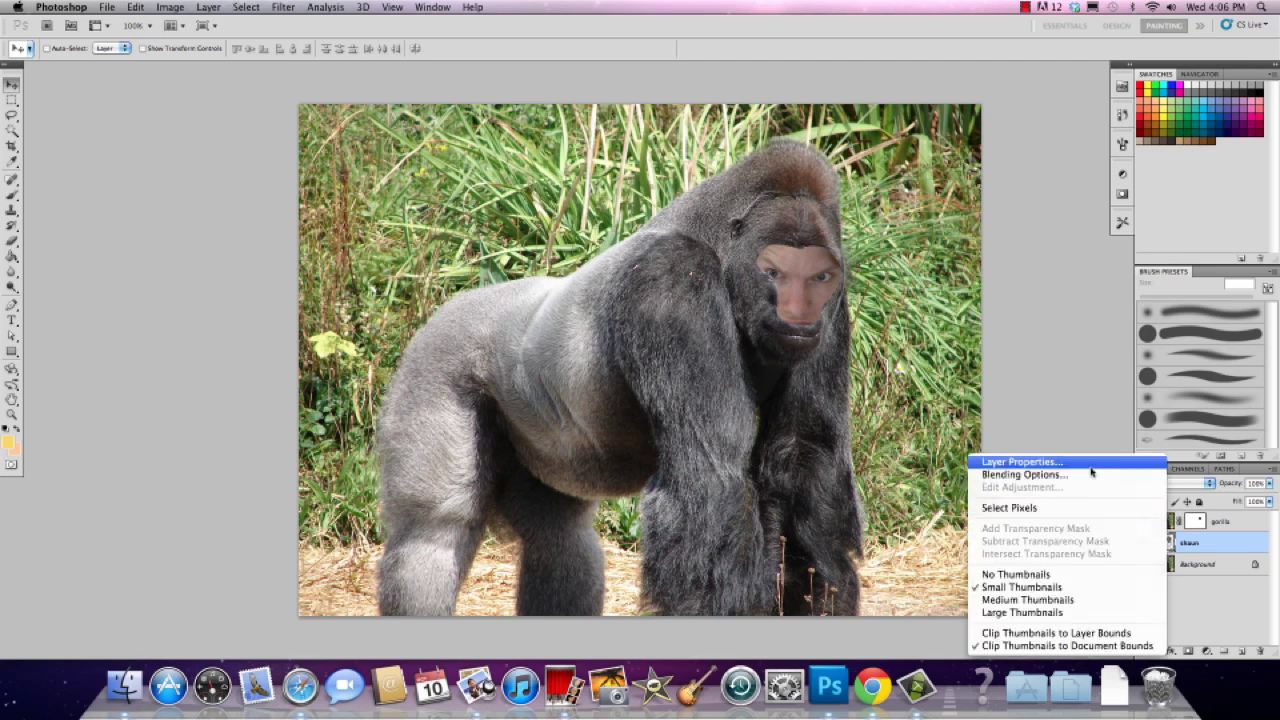
pyautogui.click(1197, 542)
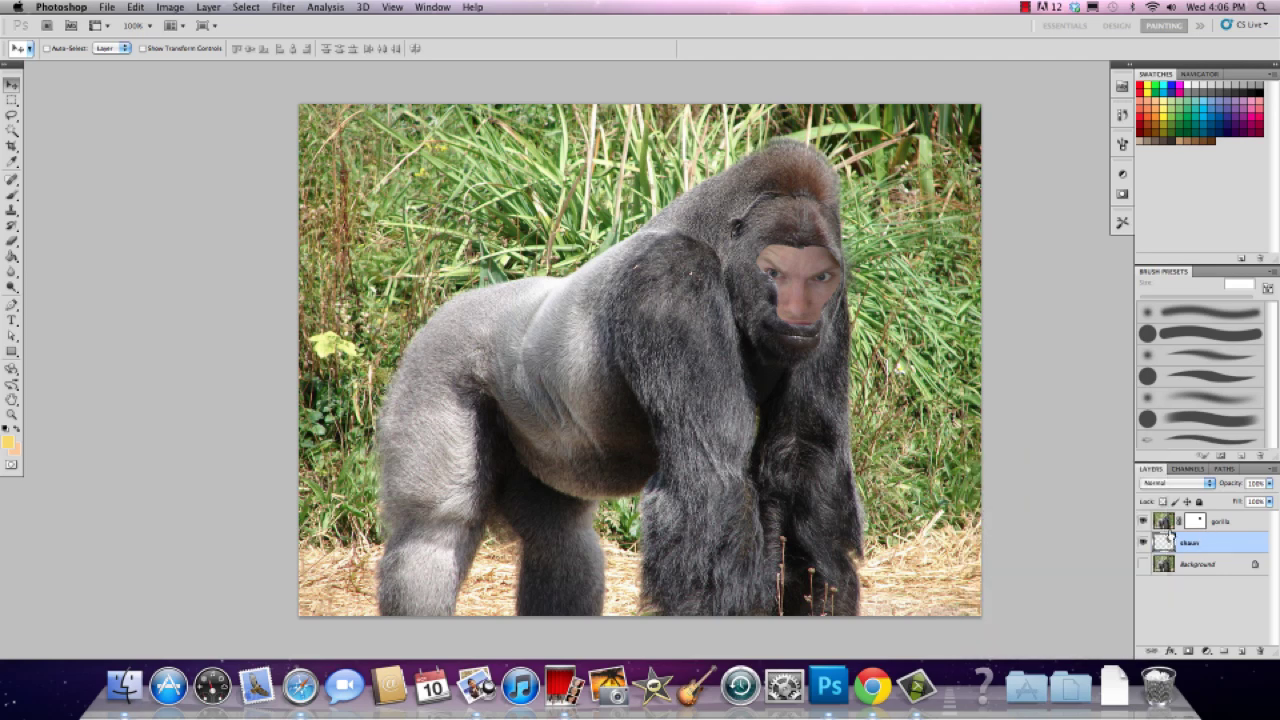
pyautogui.moveTo(1162, 542); pyautogui.dragTo(1164, 516)
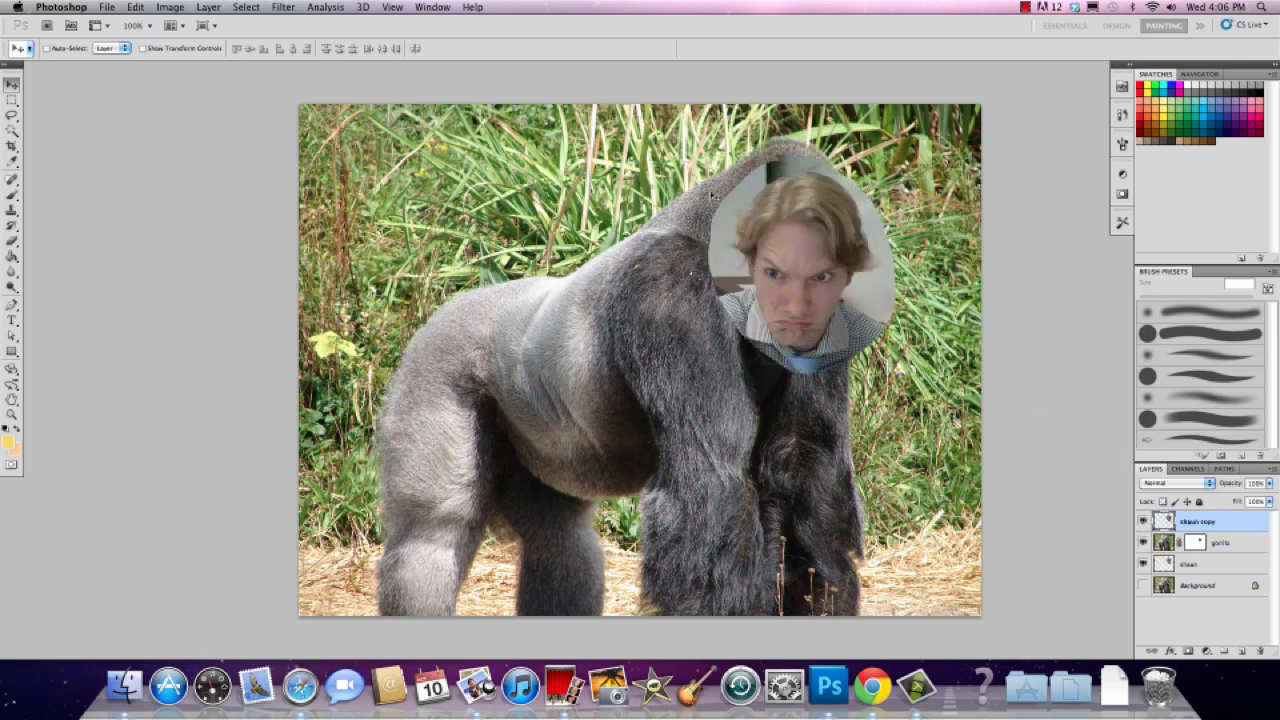
# Lasso the man's face and hair on the shaun copy layer and add a layer mask.
pyautogui.click(11, 115)
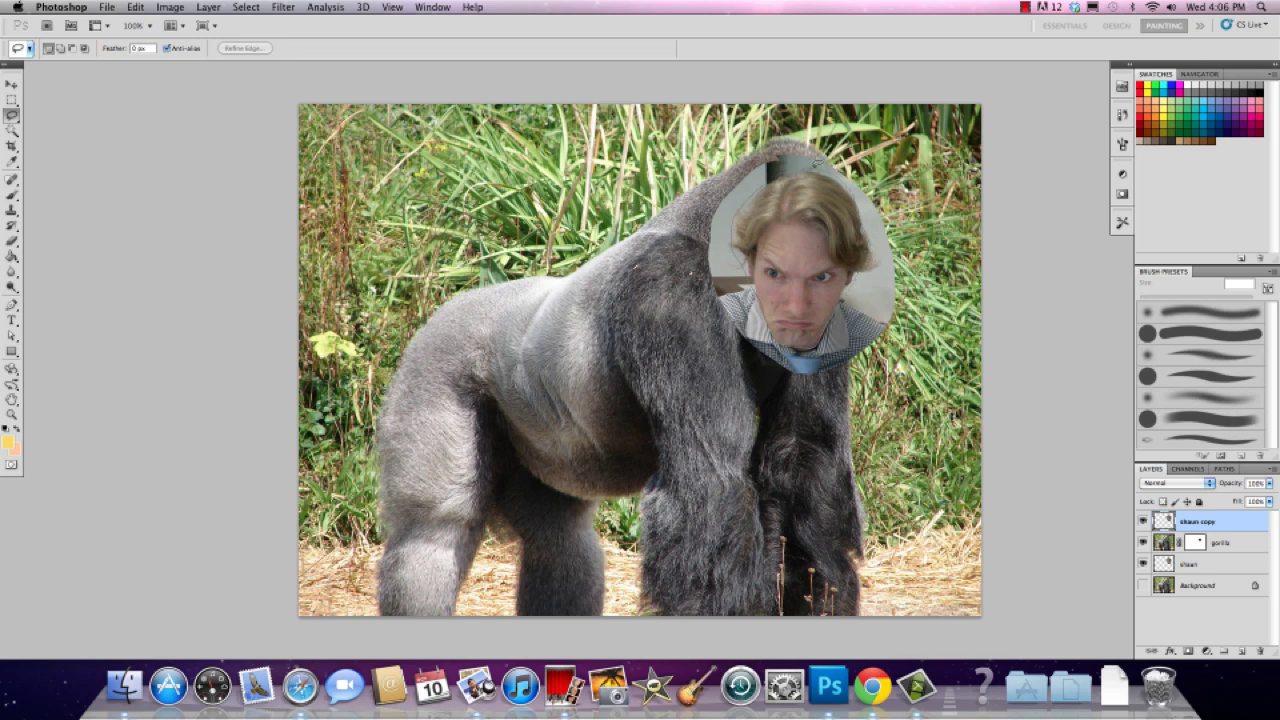
pyautogui.moveTo(860, 200); pyautogui.dragTo(780, 168)
pyautogui.click(1188, 651)
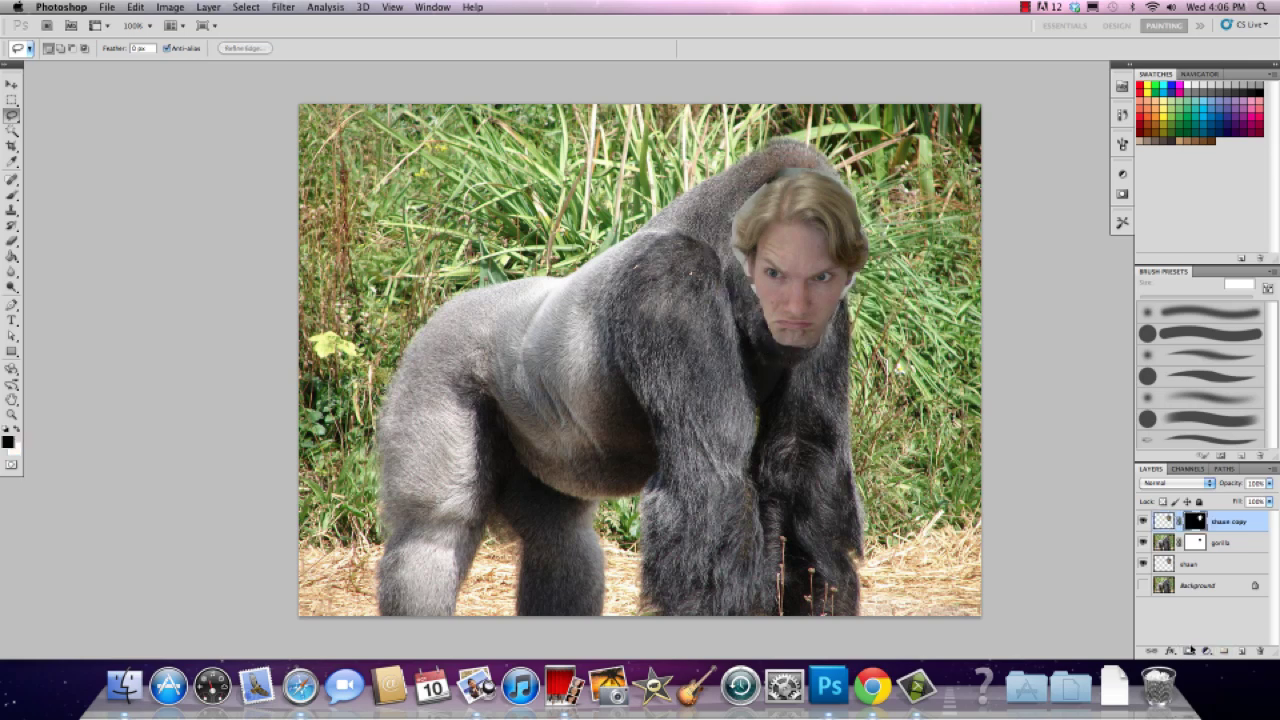
# Move the masked face copy onto the gorilla's head and toggle its visibility to compare.
pyautogui.click(11, 84)
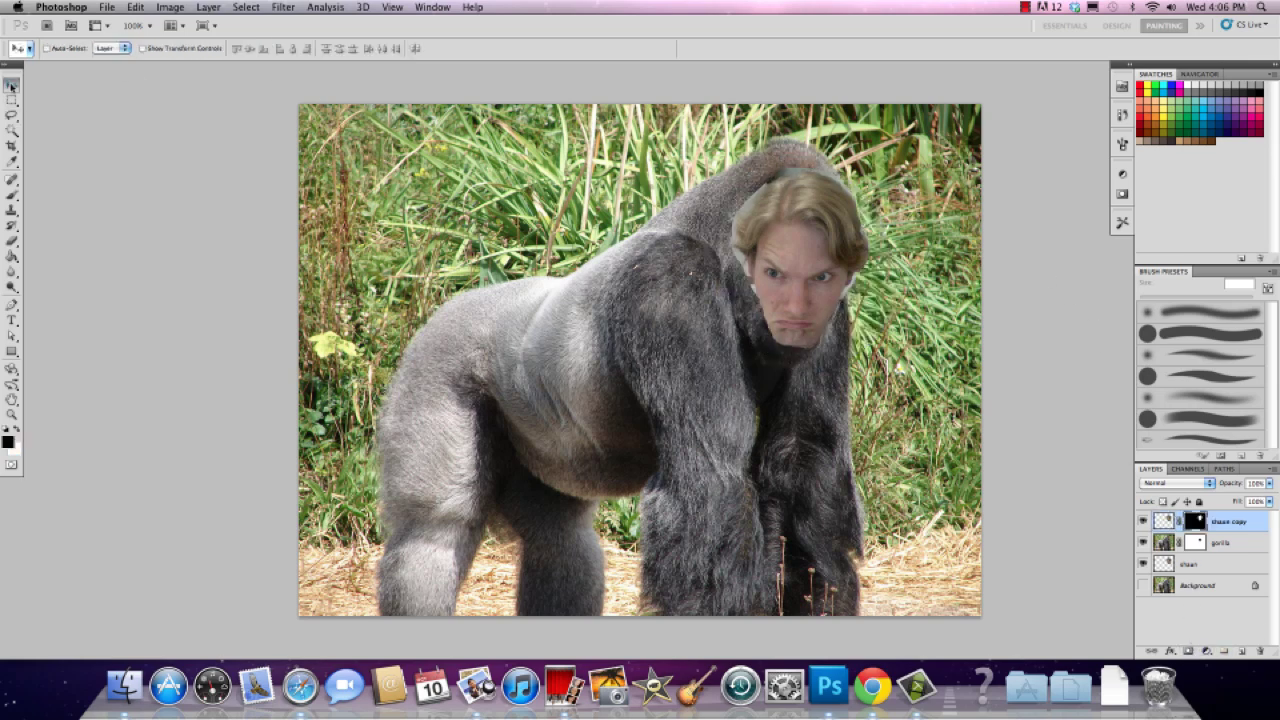
pyautogui.moveTo(809, 277)
pyautogui.mouseDown()
pyautogui.moveTo(842, 252)
pyautogui.moveTo(799, 290)
pyautogui.mouseUp()
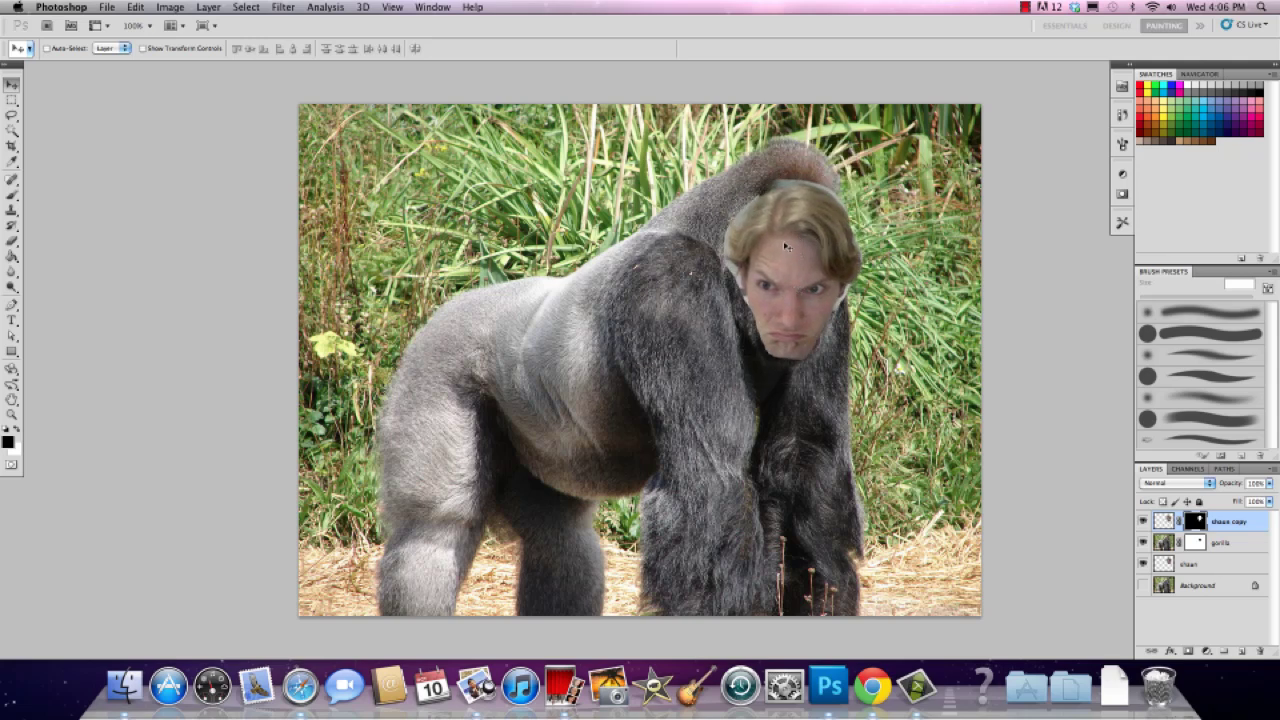
pyautogui.click(1142, 522)
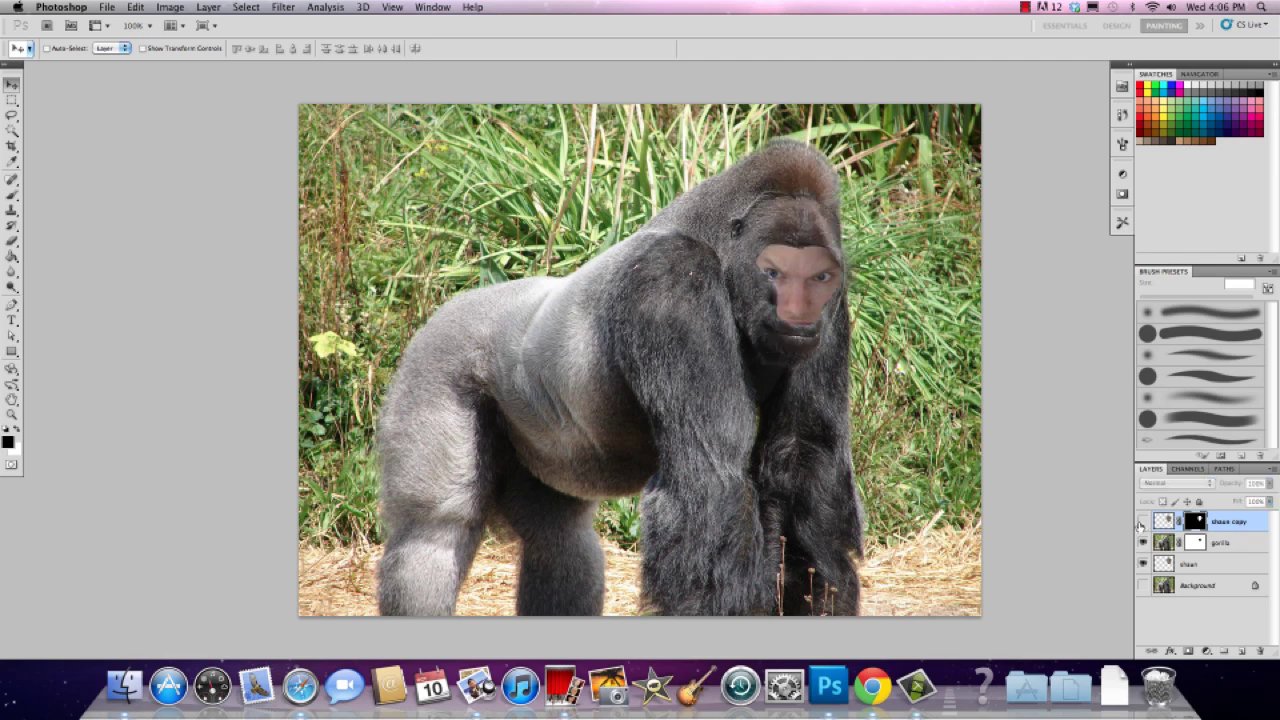
pyautogui.click(1142, 522)
pyautogui.click(1143, 523)
pyautogui.click(1143, 522)
pyautogui.click(1143, 522)
pyautogui.click(1143, 522)
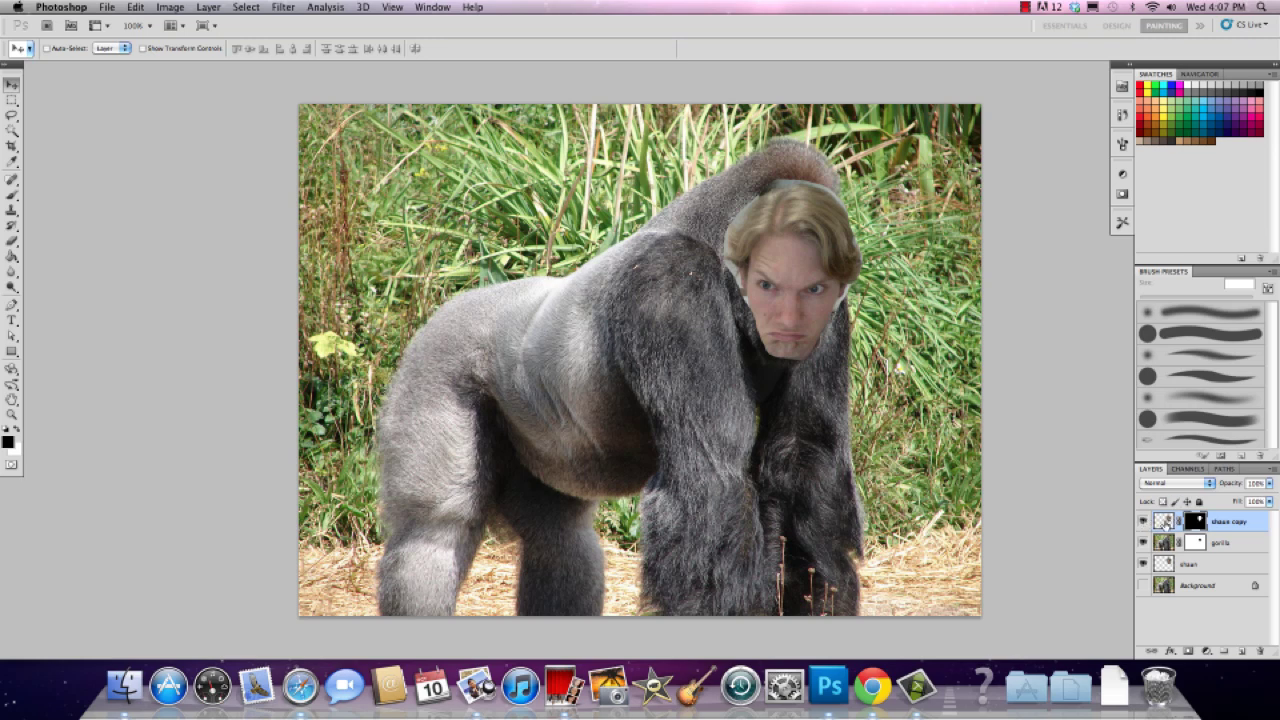
# Hide the shaun copy and shaun face layers so only the gorilla with its face hole shows.
pyautogui.click(1164, 520)
pyautogui.click(1194, 521)
pyautogui.click(1196, 542)
pyautogui.click(1197, 523)
pyautogui.click(1143, 521)
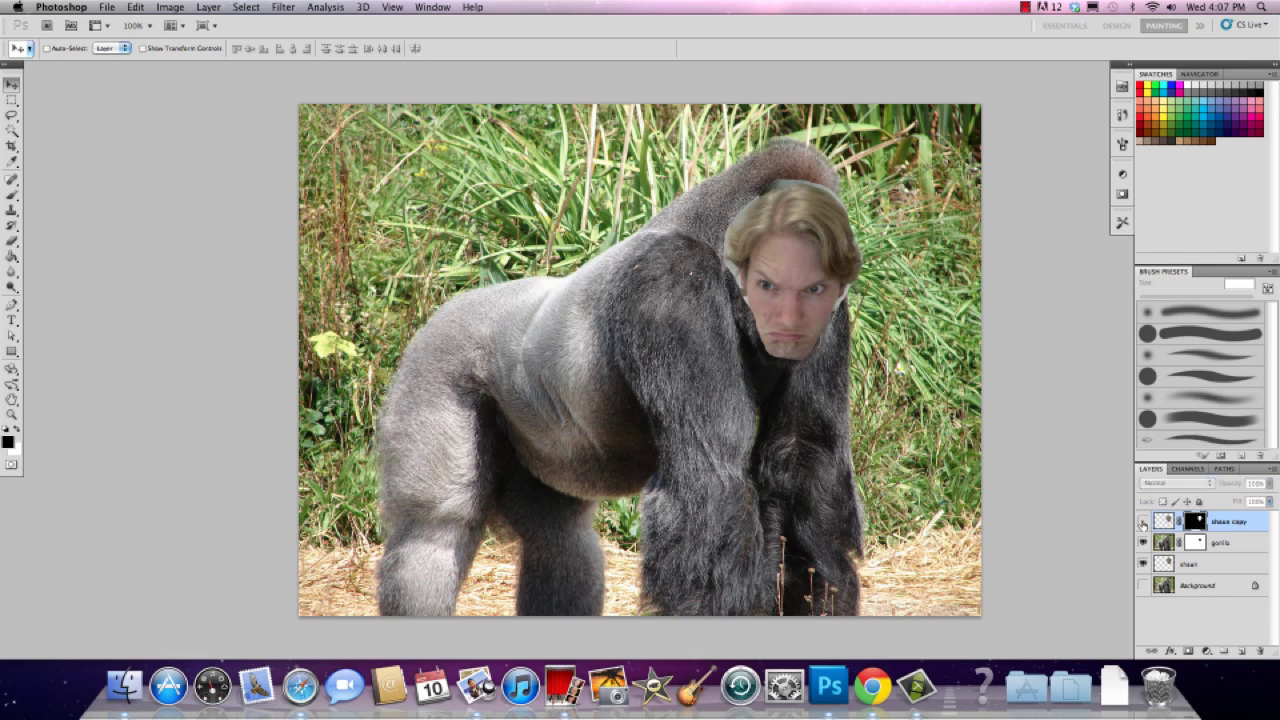
pyautogui.click(1142, 565)
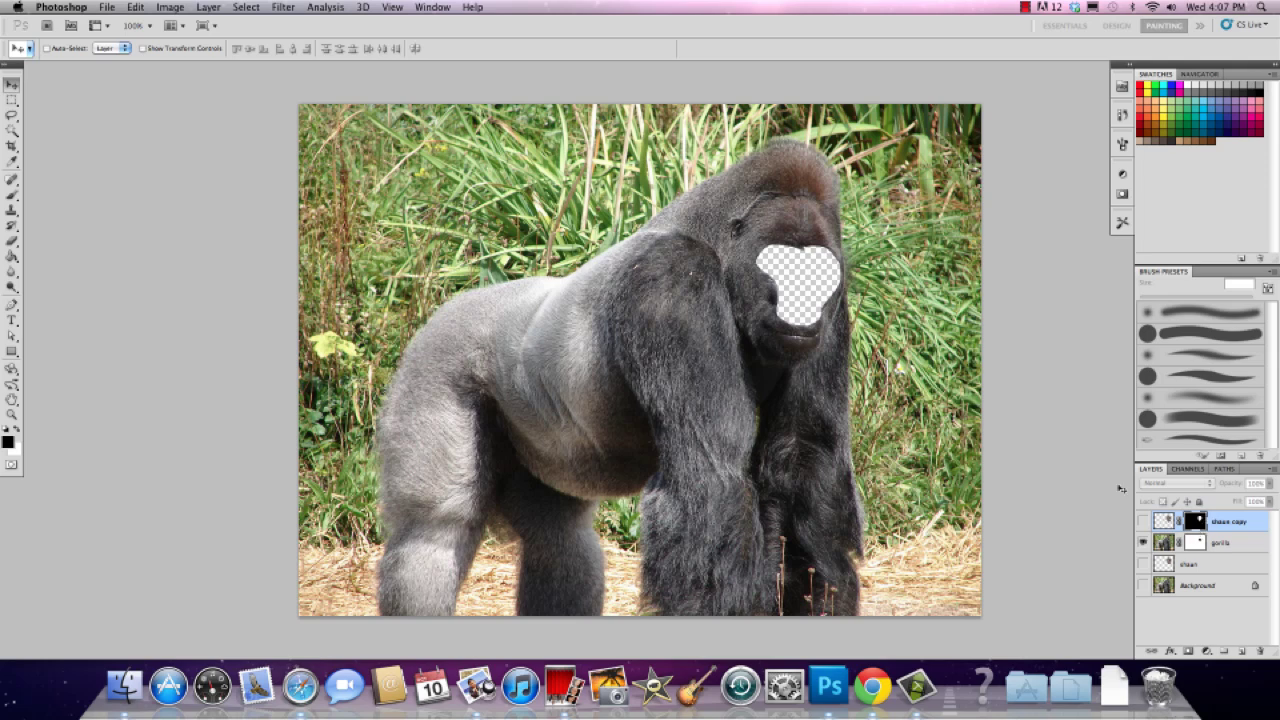
# Switch to the Brush tool and pick a foreground colour.
pyautogui.click(12, 195)
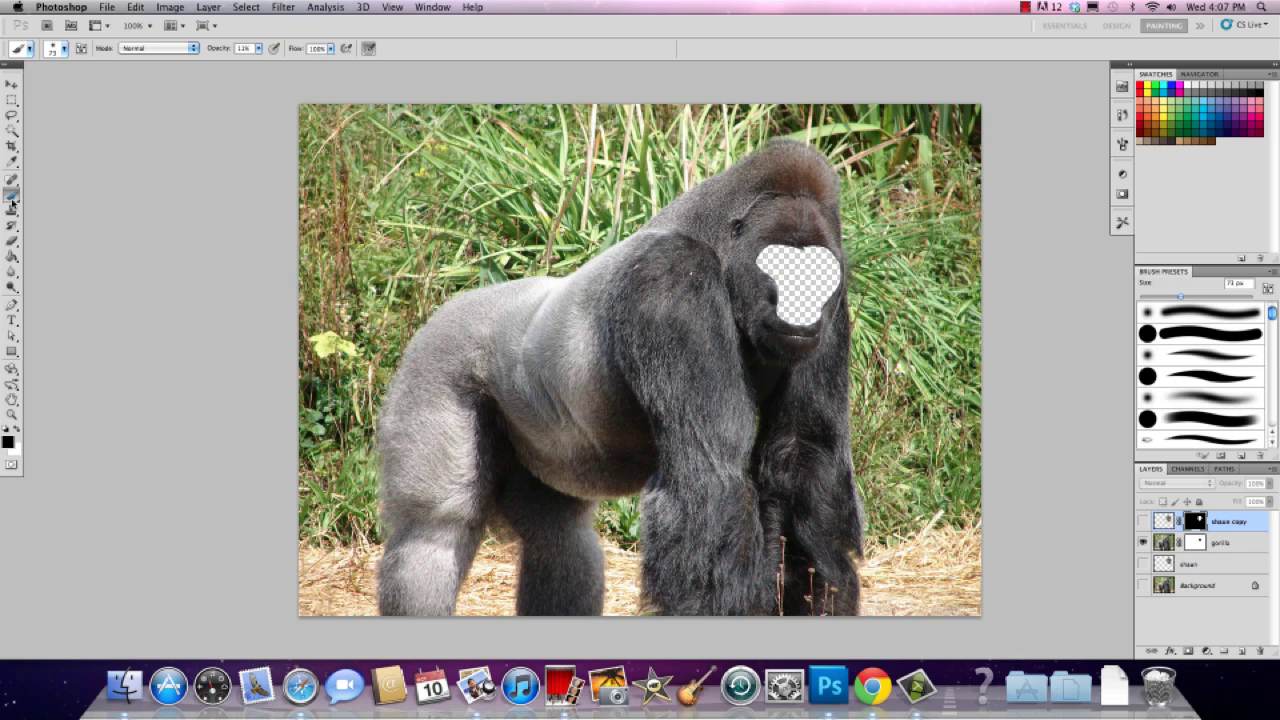
pyautogui.click(8, 442)
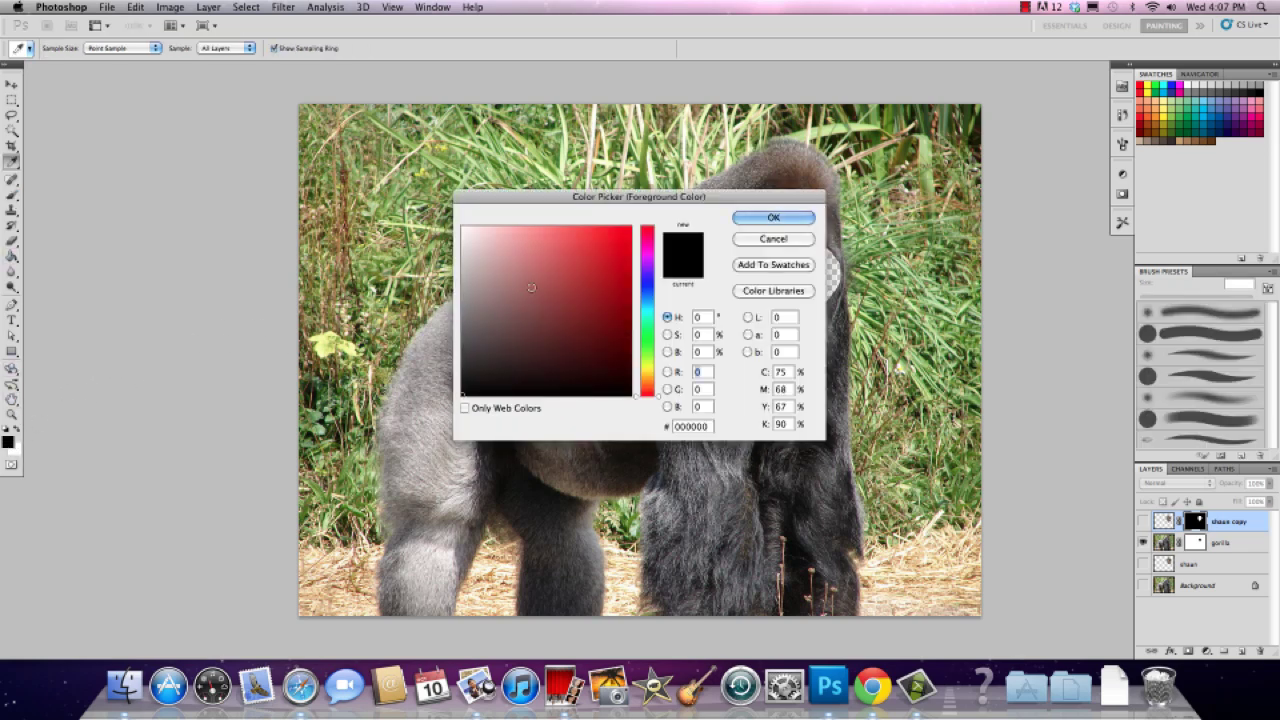
pyautogui.click(531, 287)
pyautogui.click(775, 220)
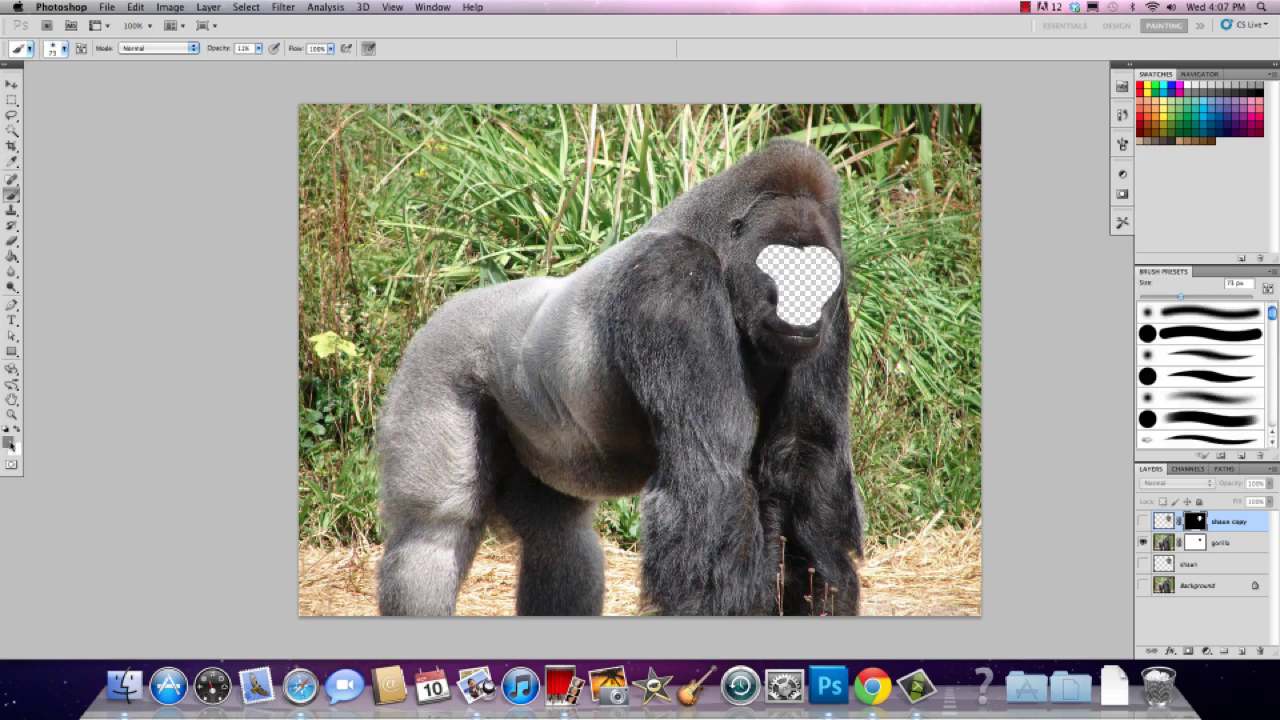
pyautogui.click(1195, 541)
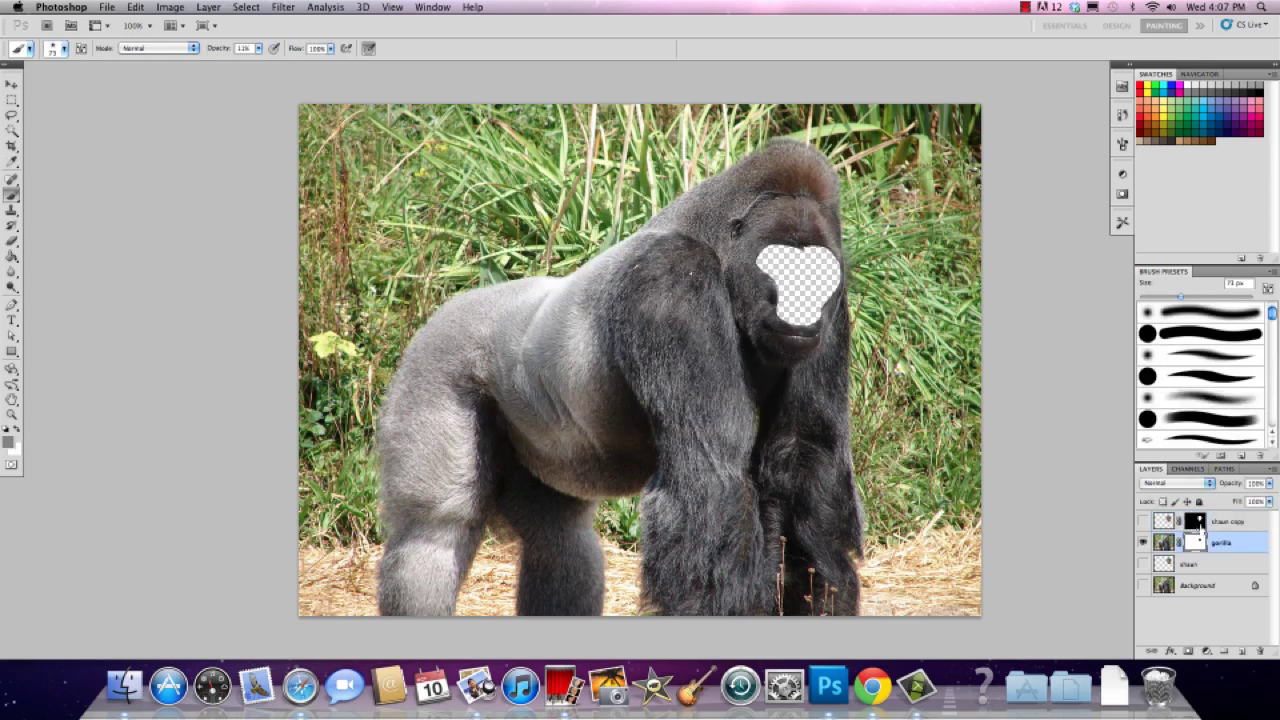
pyautogui.click(1164, 542)
pyautogui.click(6, 444)
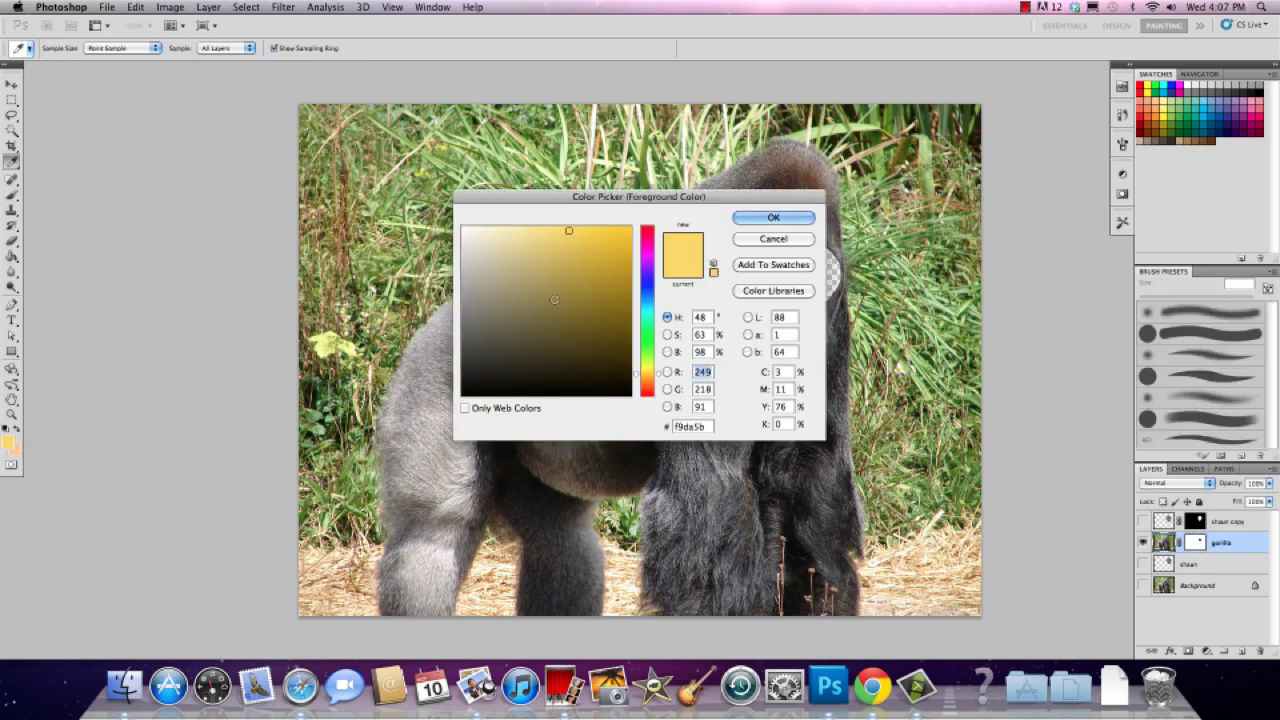
pyautogui.click(756, 224)
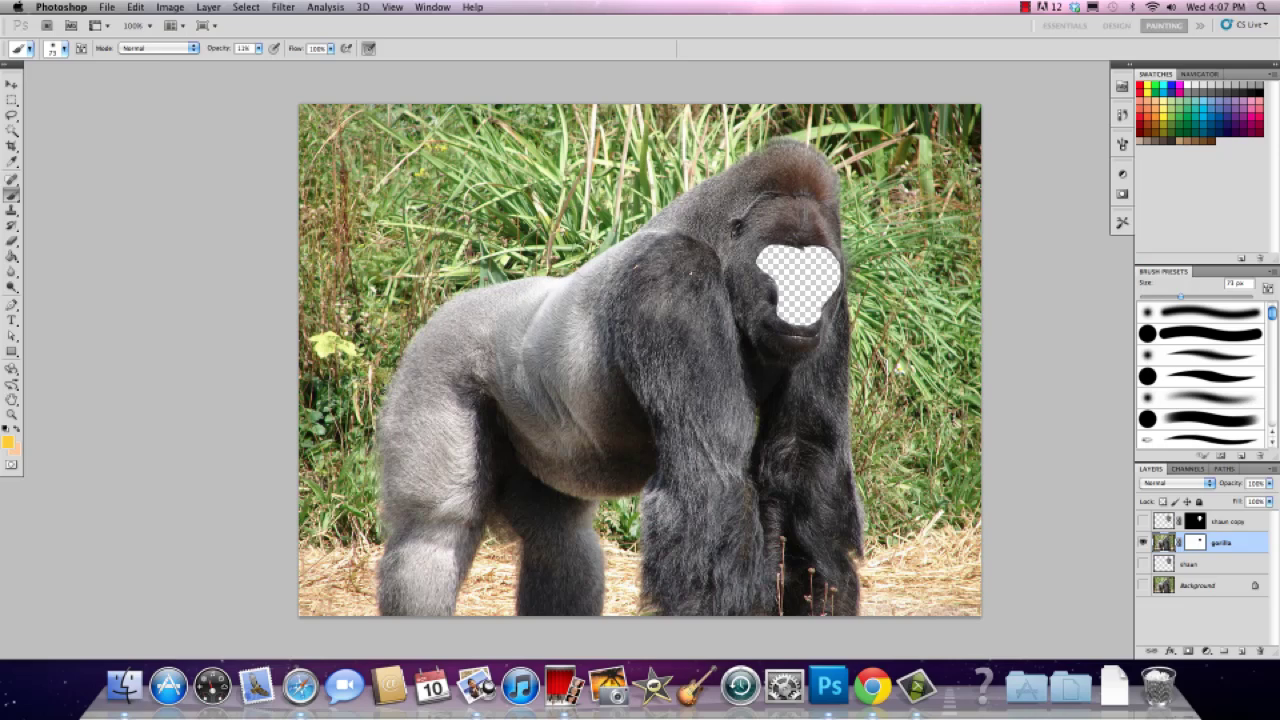
# Target the shaun copy layer's mask and show the face copy over the gorilla again.
pyautogui.click(1195, 542)
pyautogui.click(1195, 521)
pyautogui.doubleClick(1195, 542)
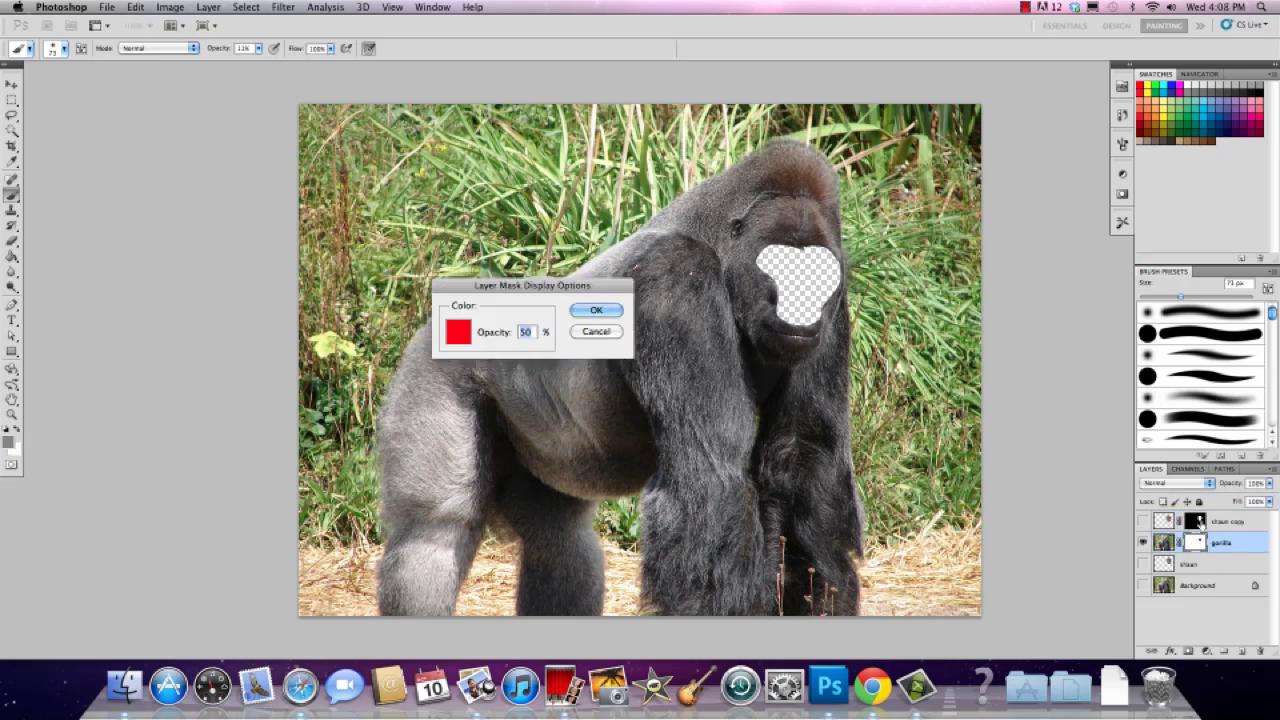
pyautogui.click(612, 313)
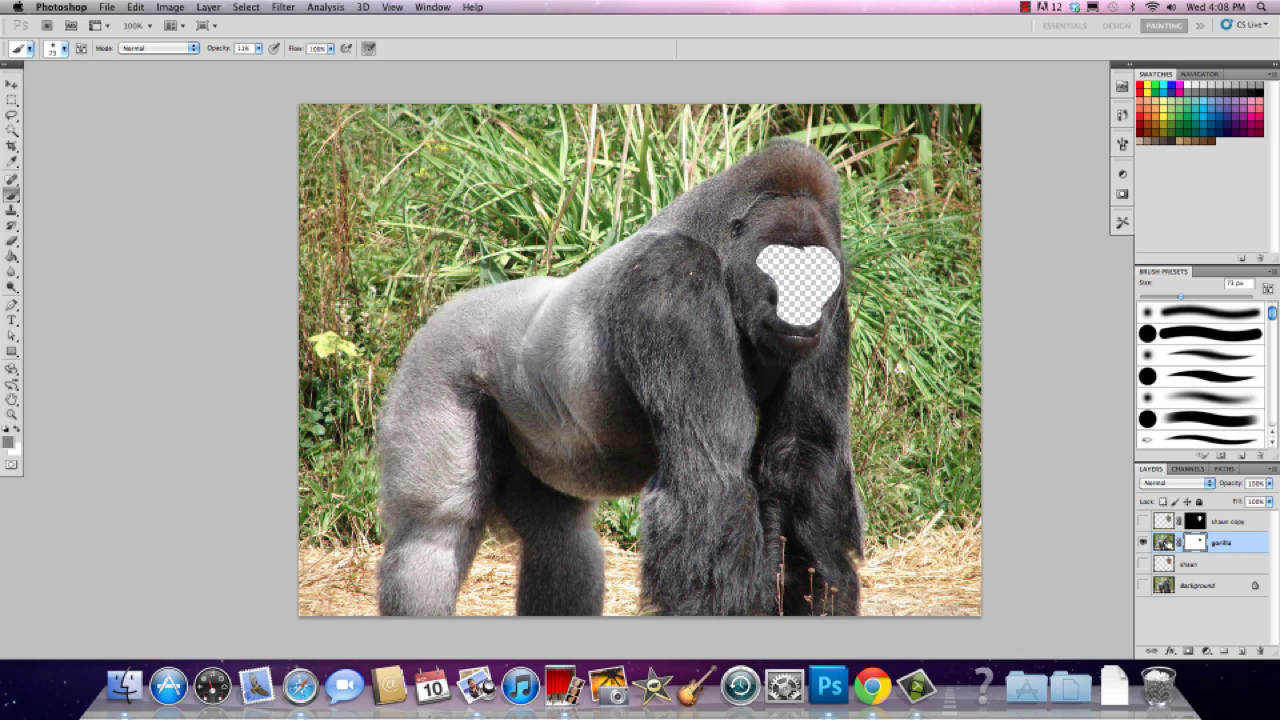
pyautogui.click(1166, 543)
pyautogui.click(1201, 543)
pyautogui.click(1196, 522)
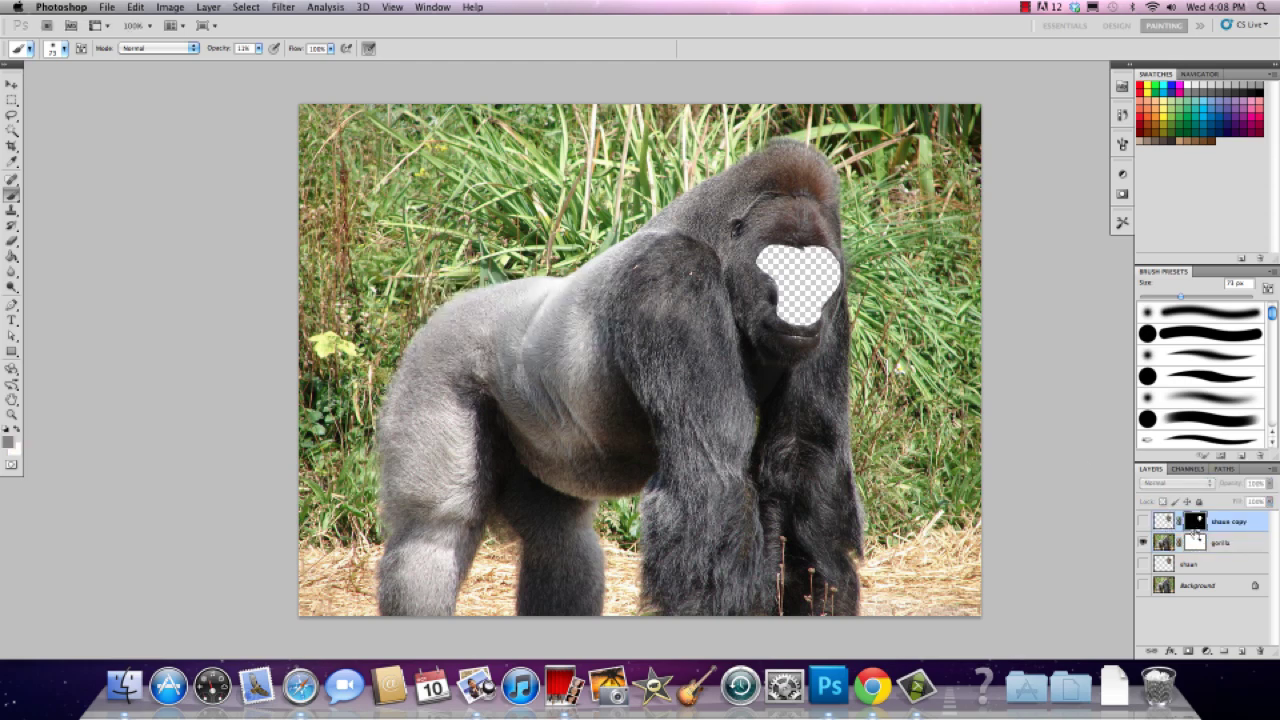
pyautogui.click(1143, 522)
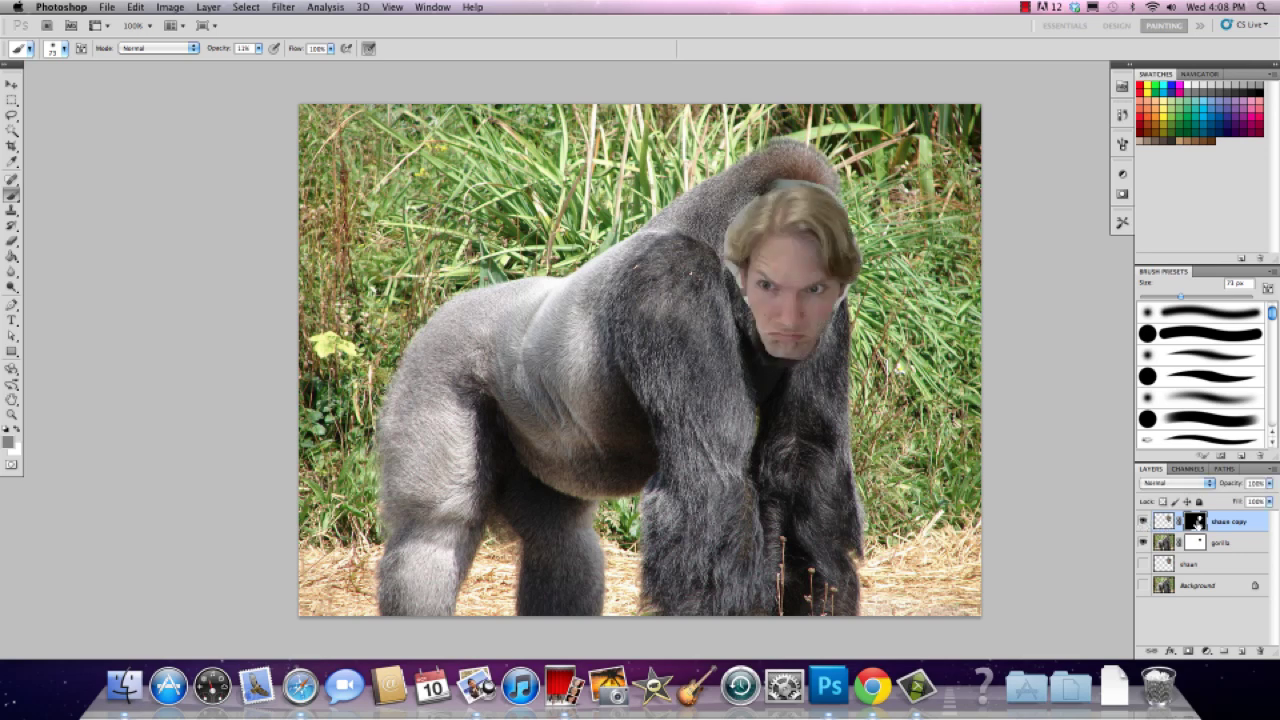
# Paint the face copy's mask in black and white to hide and reveal hair around the face edges.
pyautogui.click(6, 429)
pyautogui.click(17, 430)
pyautogui.click(258, 48)
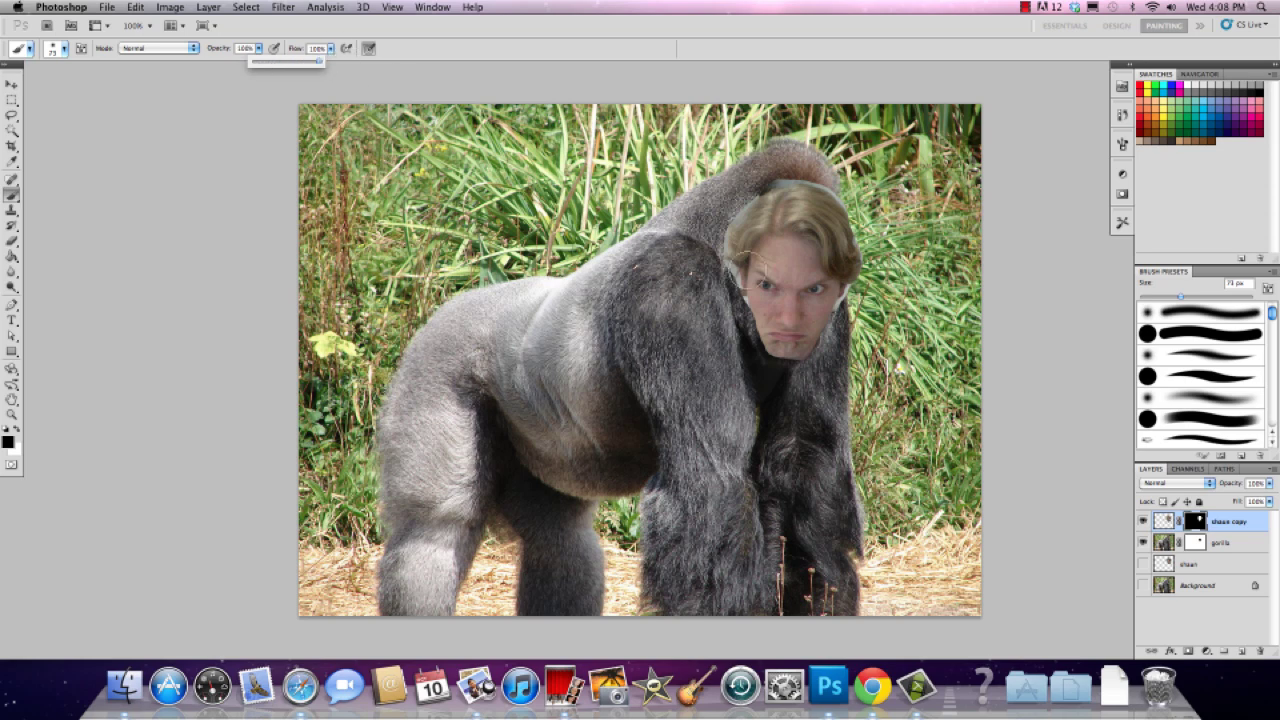
pyautogui.moveTo(738, 275)
pyautogui.mouseDown()
pyautogui.moveTo(760, 183)
pyautogui.moveTo(825, 215)
pyautogui.moveTo(846, 285)
pyautogui.mouseUp()
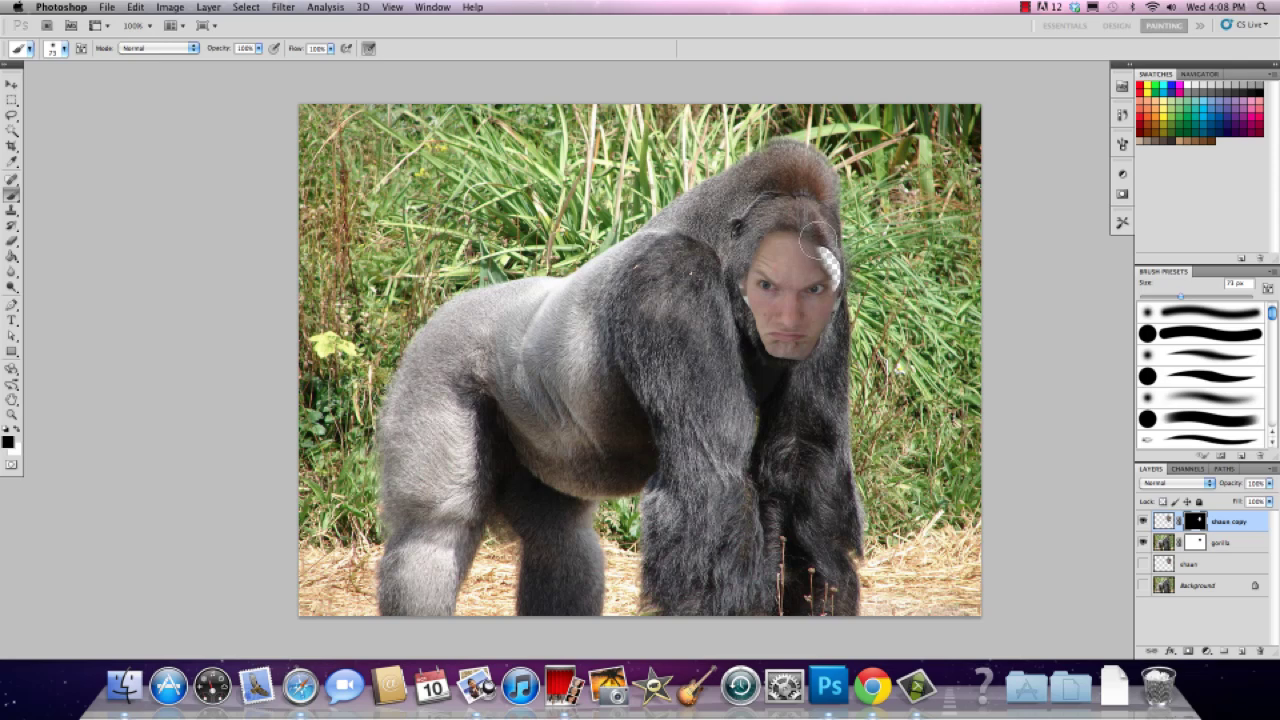
pyautogui.click(16, 429)
pyautogui.moveTo(805, 262)
pyautogui.mouseDown()
pyautogui.moveTo(828, 282)
pyautogui.moveTo(824, 266)
pyautogui.mouseUp()
pyautogui.click(16, 429)
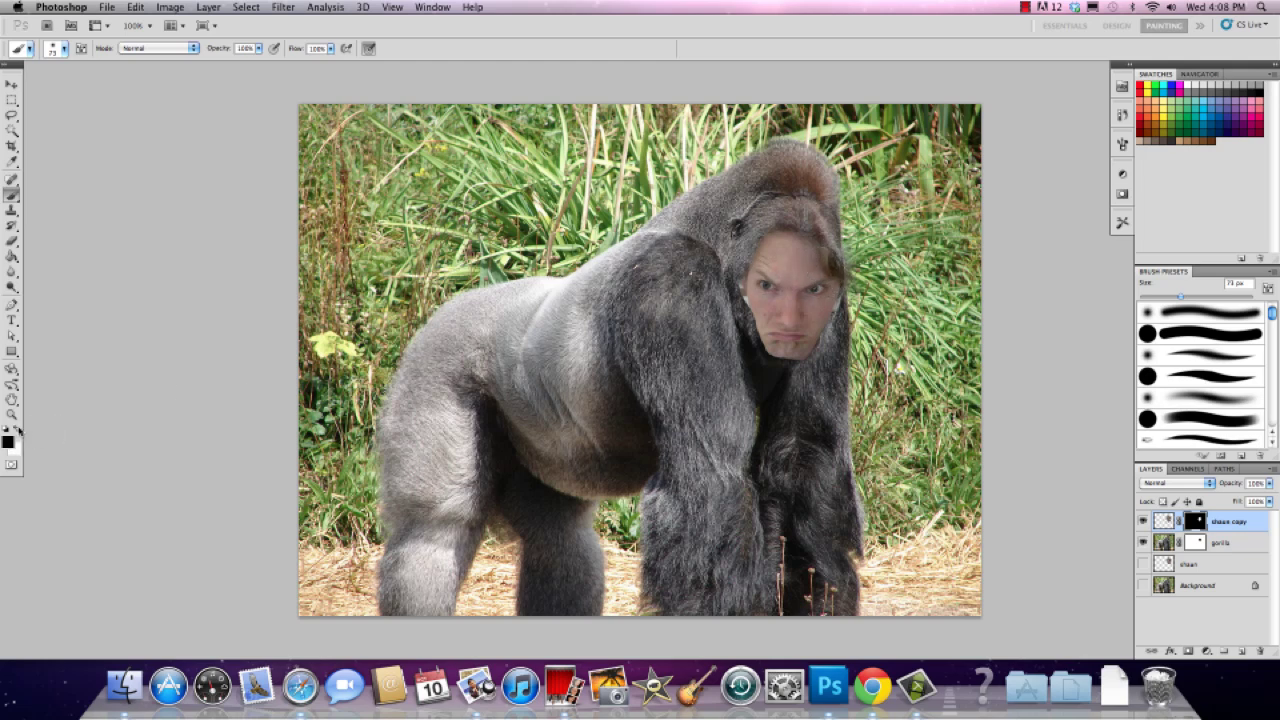
pyautogui.moveTo(724, 296); pyautogui.dragTo(764, 268)
pyautogui.click(16, 429)
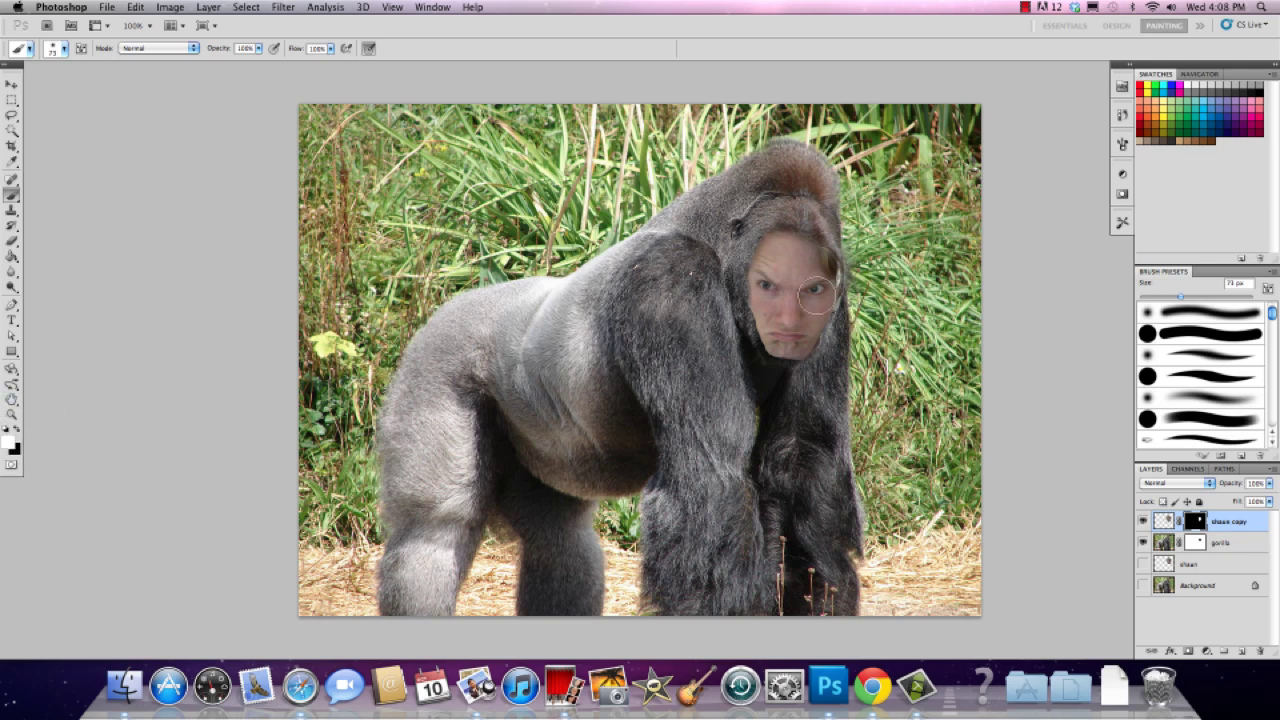
pyautogui.moveTo(816, 292); pyautogui.dragTo(832, 250)
pyautogui.click(136, 8)
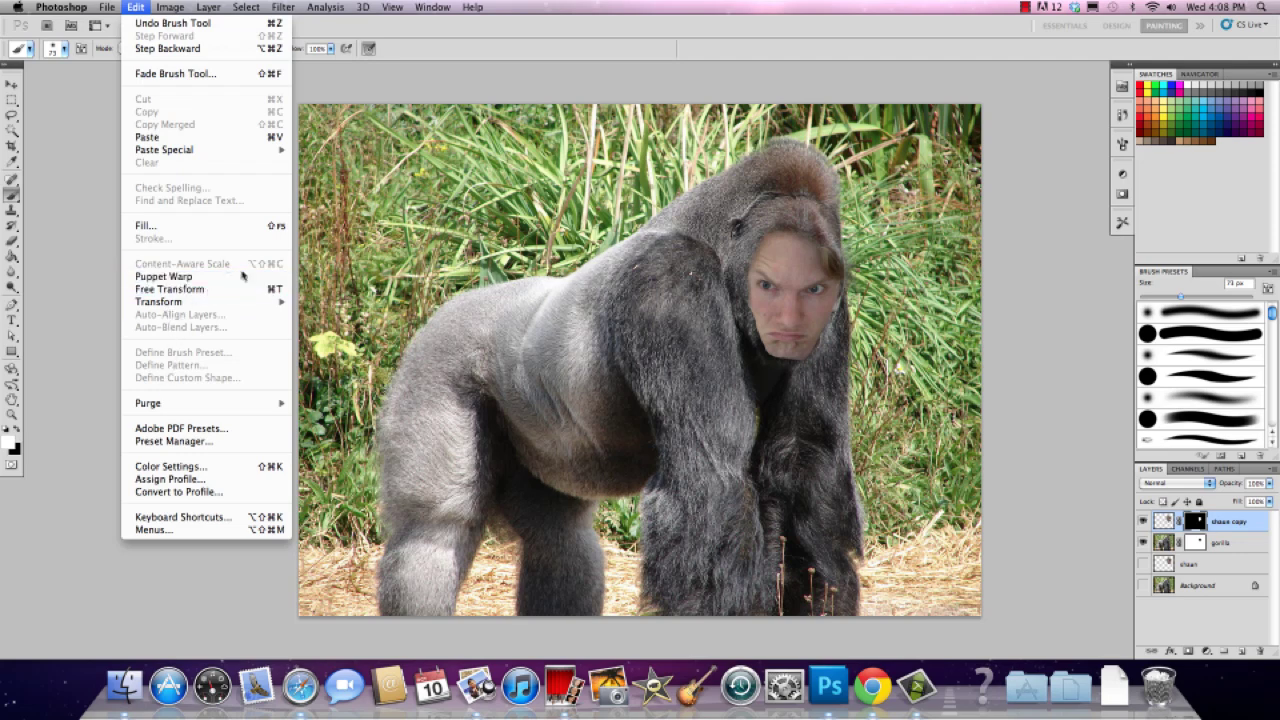
# Start Free Transform on the shaun copy face and undo a distorted first resize.
pyautogui.click(364, 232)
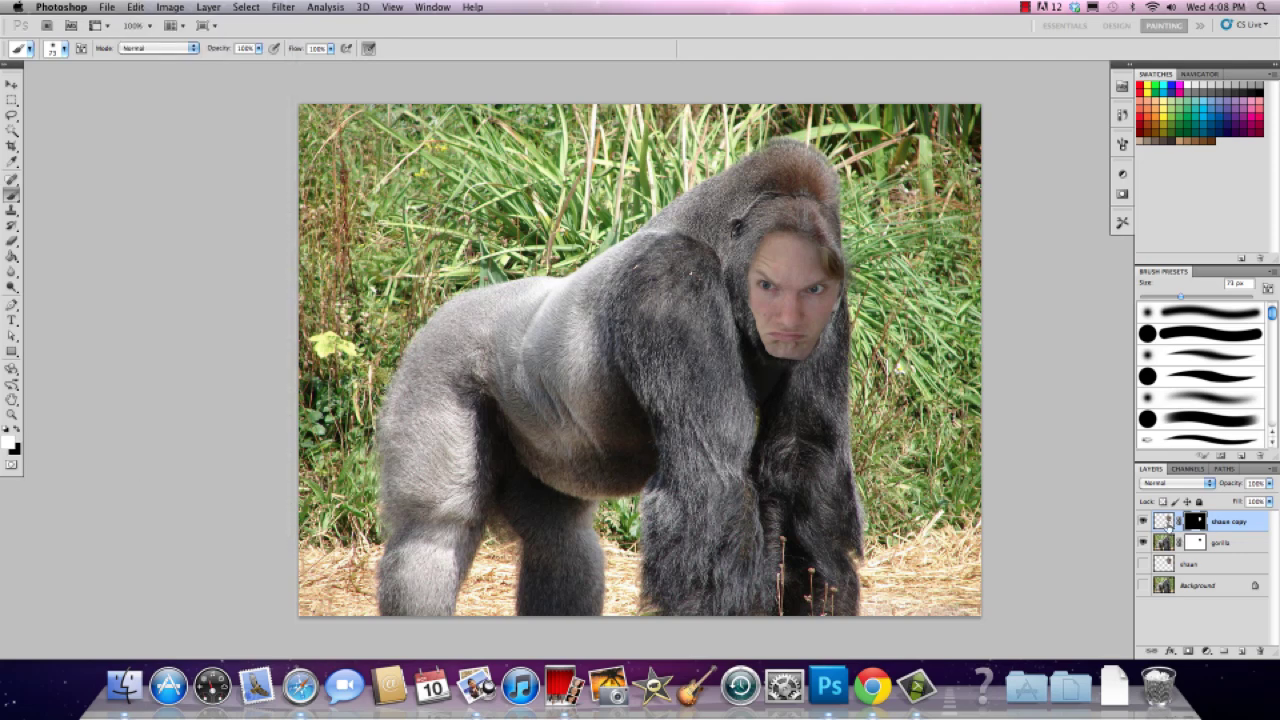
pyautogui.click(1166, 521)
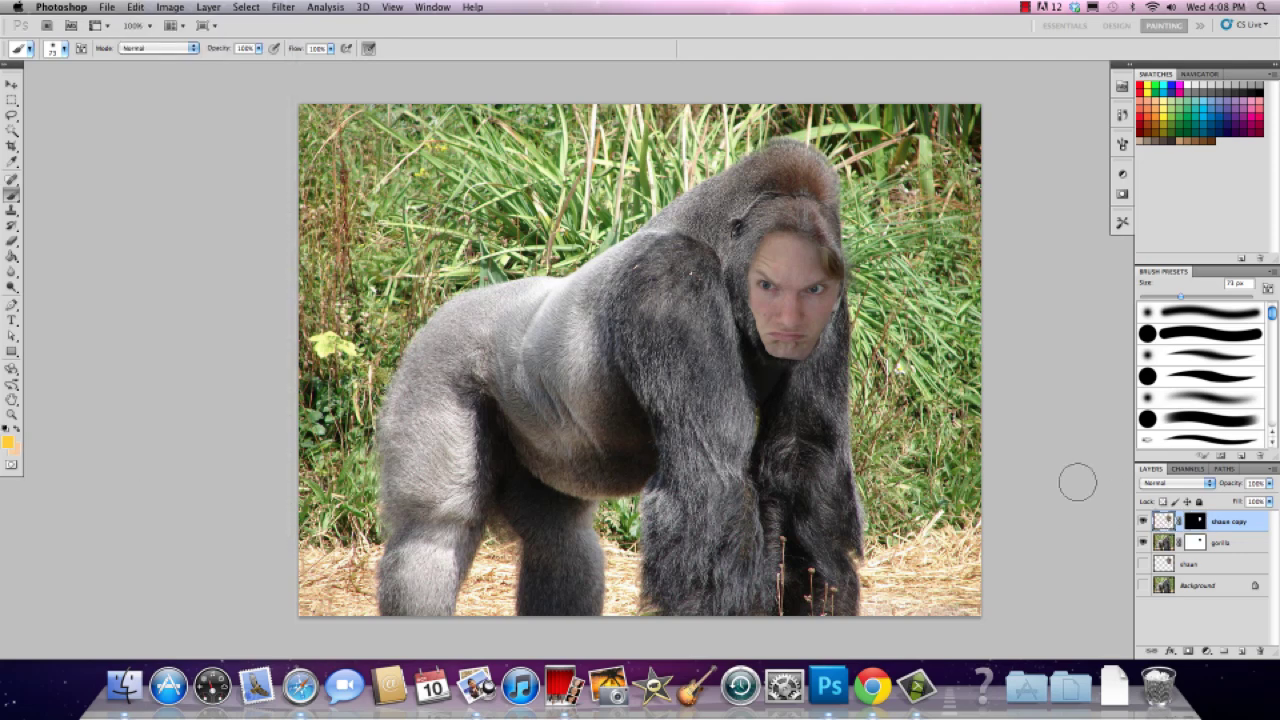
pyautogui.click(135, 7)
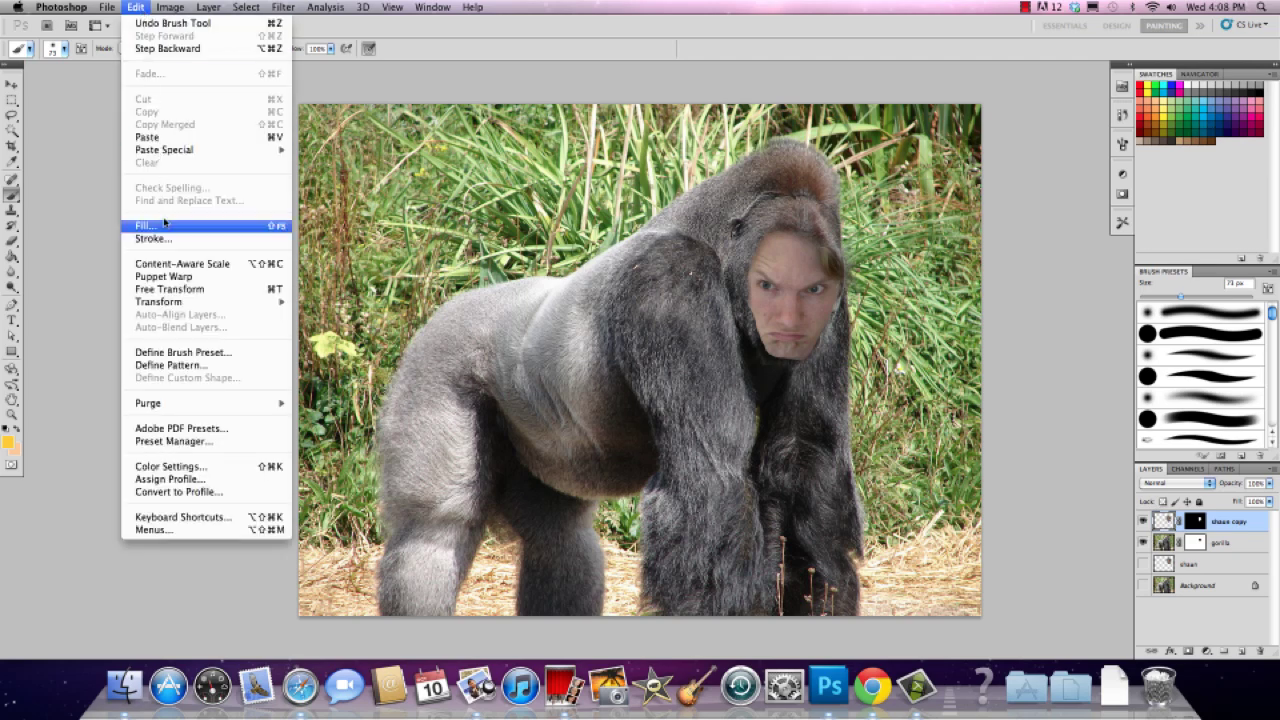
pyautogui.click(174, 290)
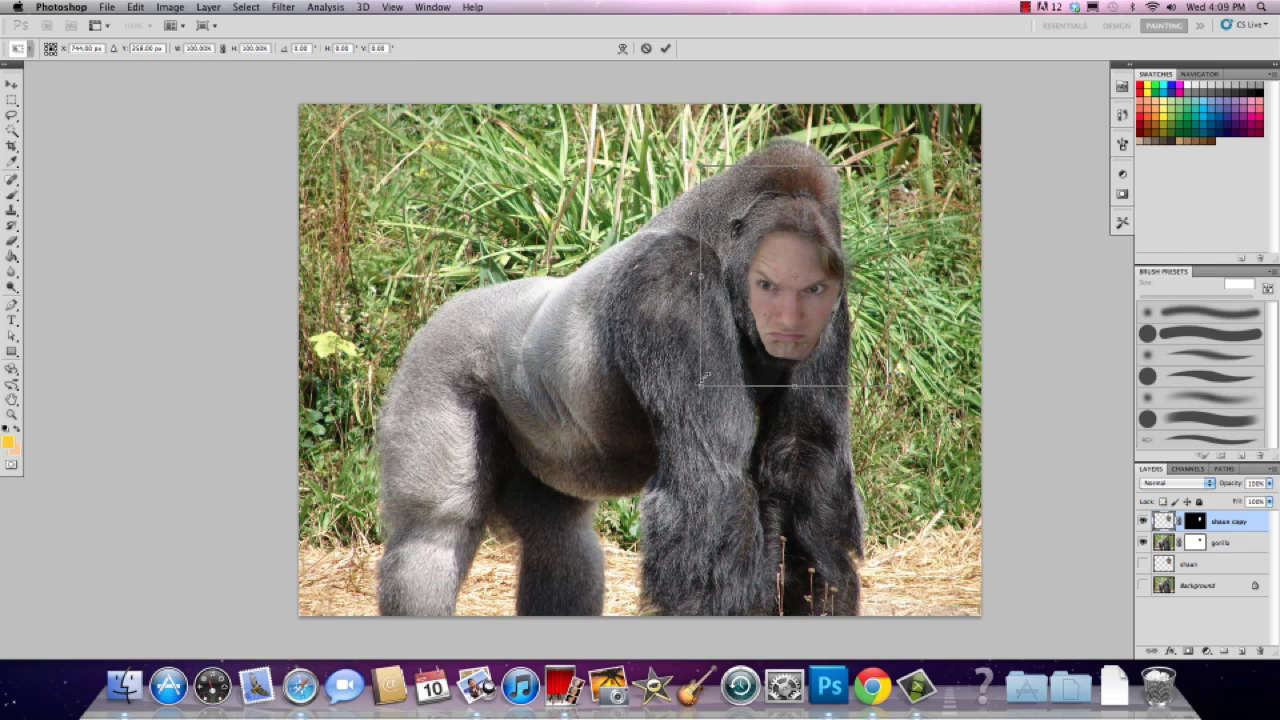
pyautogui.moveTo(700, 387)
pyautogui.mouseDown()
pyautogui.moveTo(700, 300)
pyautogui.moveTo(657, 357)
pyautogui.moveTo(780, 400)
pyautogui.moveTo(722, 428)
pyautogui.moveTo(702, 403)
pyautogui.mouseUp()
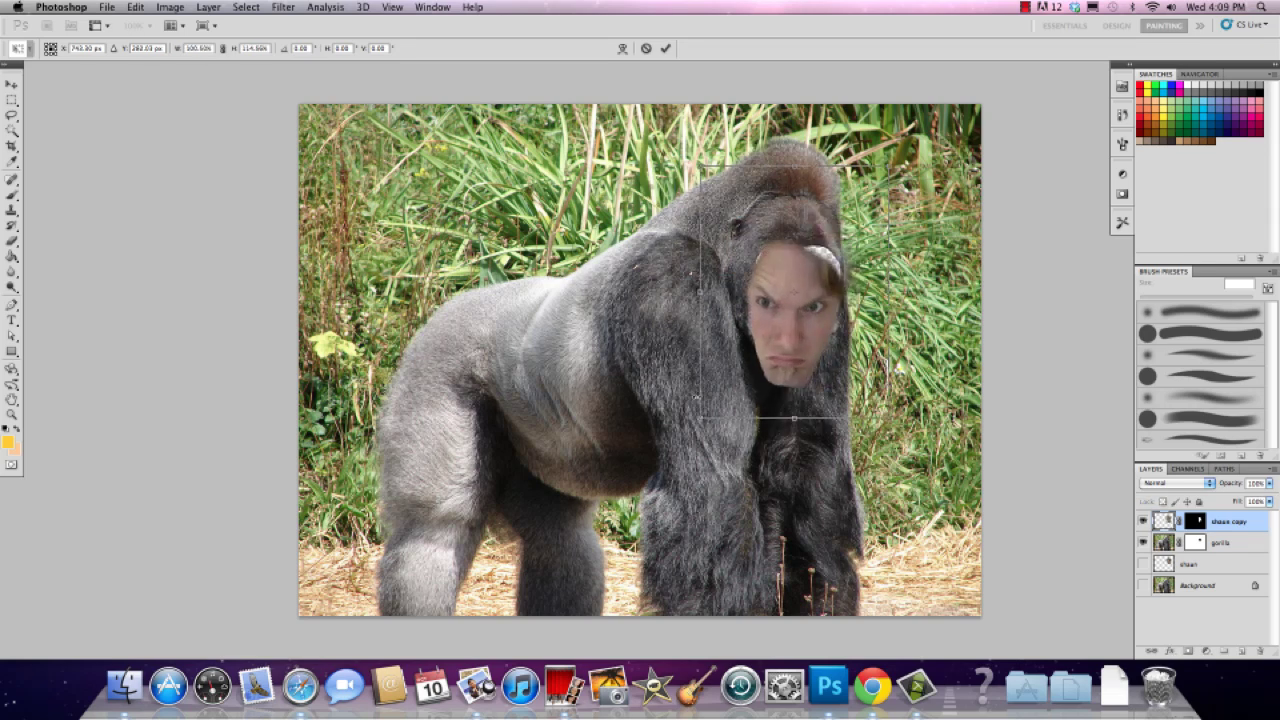
pyautogui.click(135, 7)
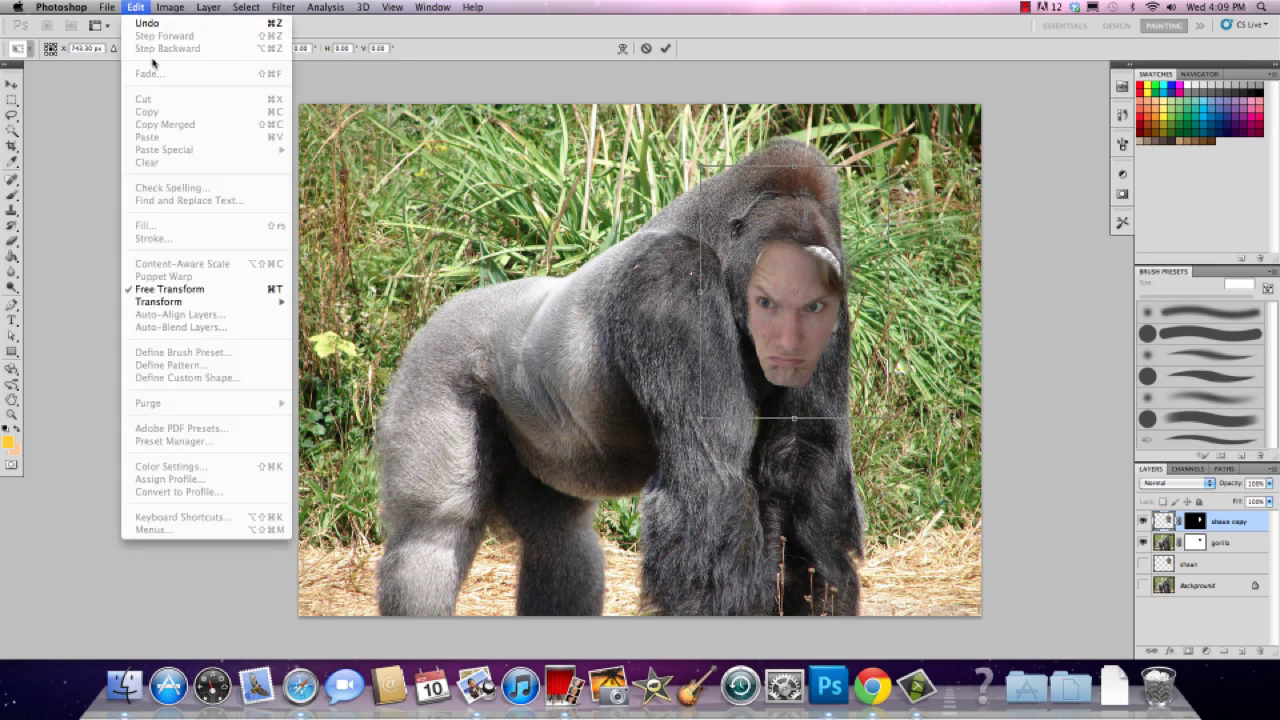
pyautogui.click(157, 23)
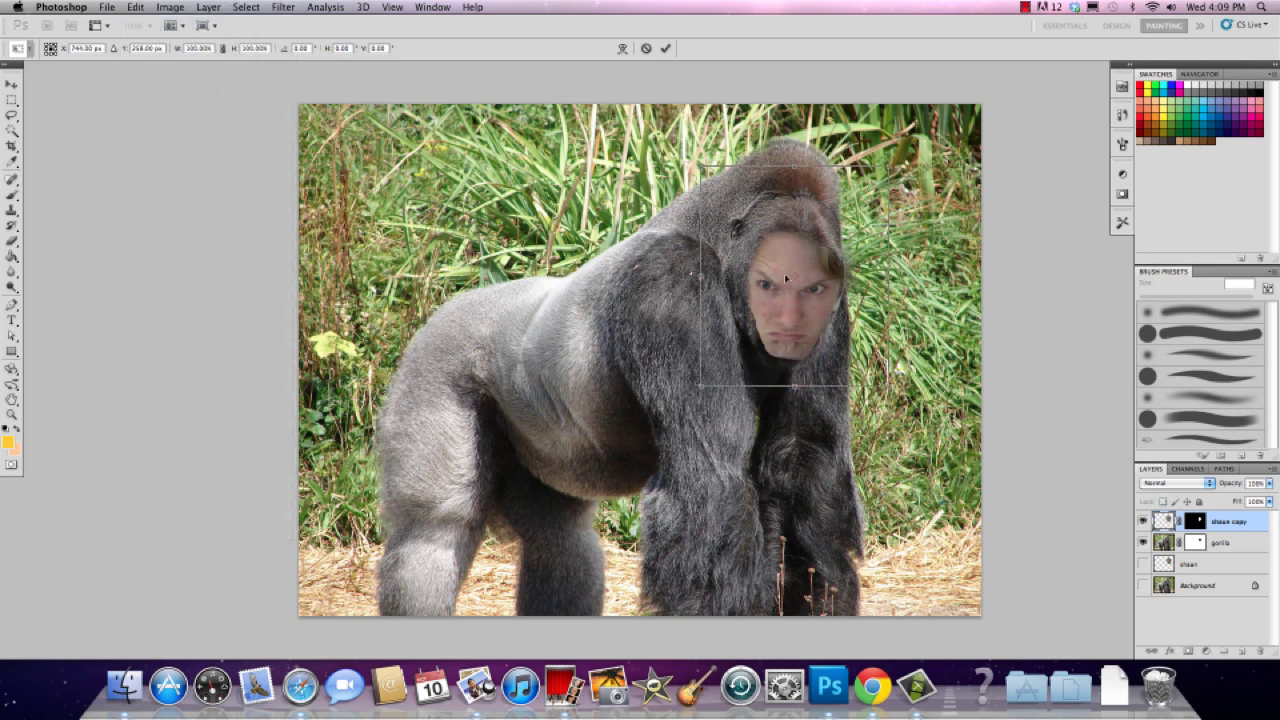
# Scale the face to about 122% and shift it left to fill the gorilla's face hole.
pyautogui.moveTo(698, 388)
pyautogui.mouseDown()
pyautogui.moveTo(715, 405)
pyautogui.moveTo(620, 470)
pyautogui.moveTo(700, 412)
pyautogui.moveTo(702, 352)
pyautogui.moveTo(775, 250)
pyautogui.moveTo(718, 350)
pyautogui.moveTo(694, 366)
pyautogui.mouseUp()
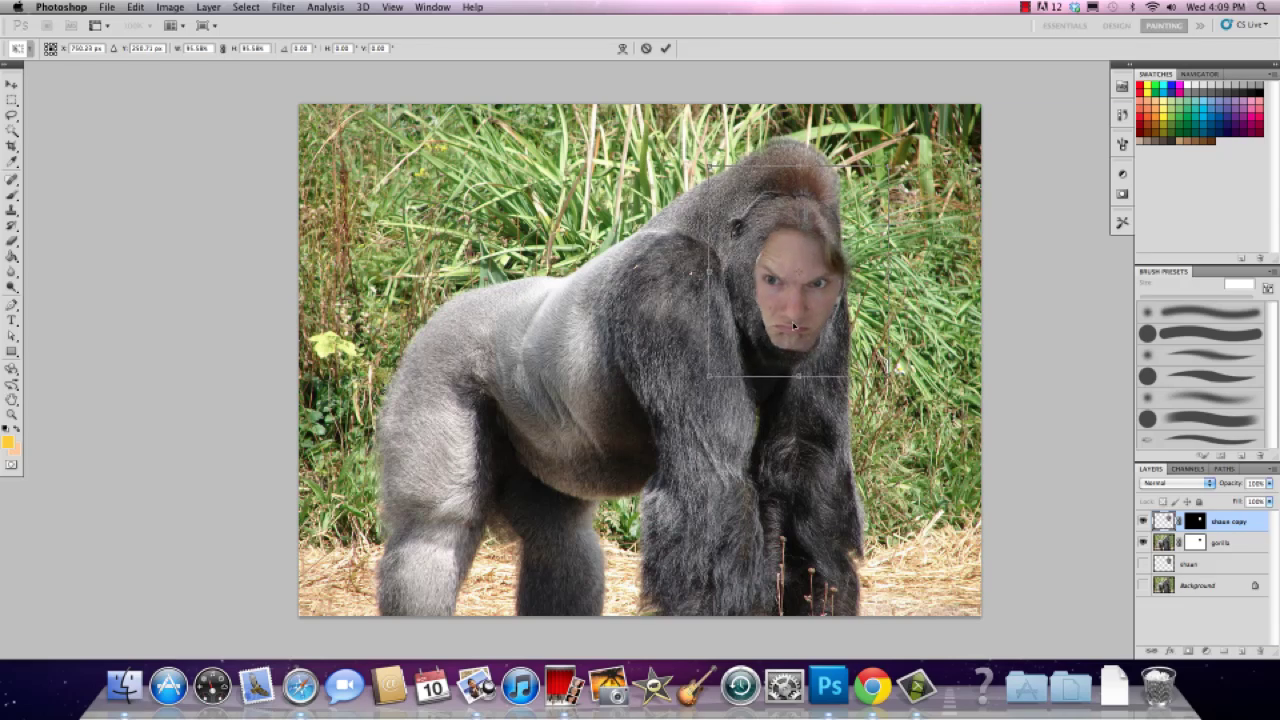
pyautogui.moveTo(793, 323)
pyautogui.mouseDown()
pyautogui.moveTo(836, 329)
pyautogui.moveTo(808, 342)
pyautogui.mouseUp()
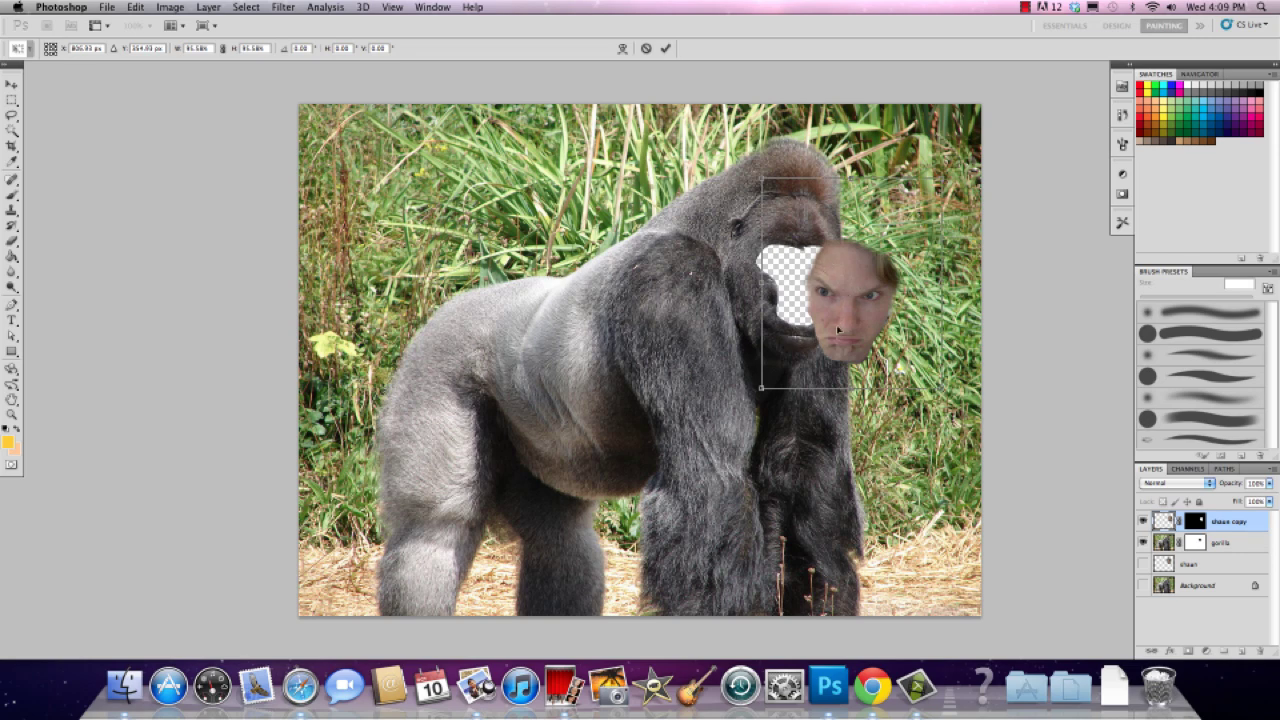
pyautogui.moveTo(757, 173); pyautogui.dragTo(712, 124)
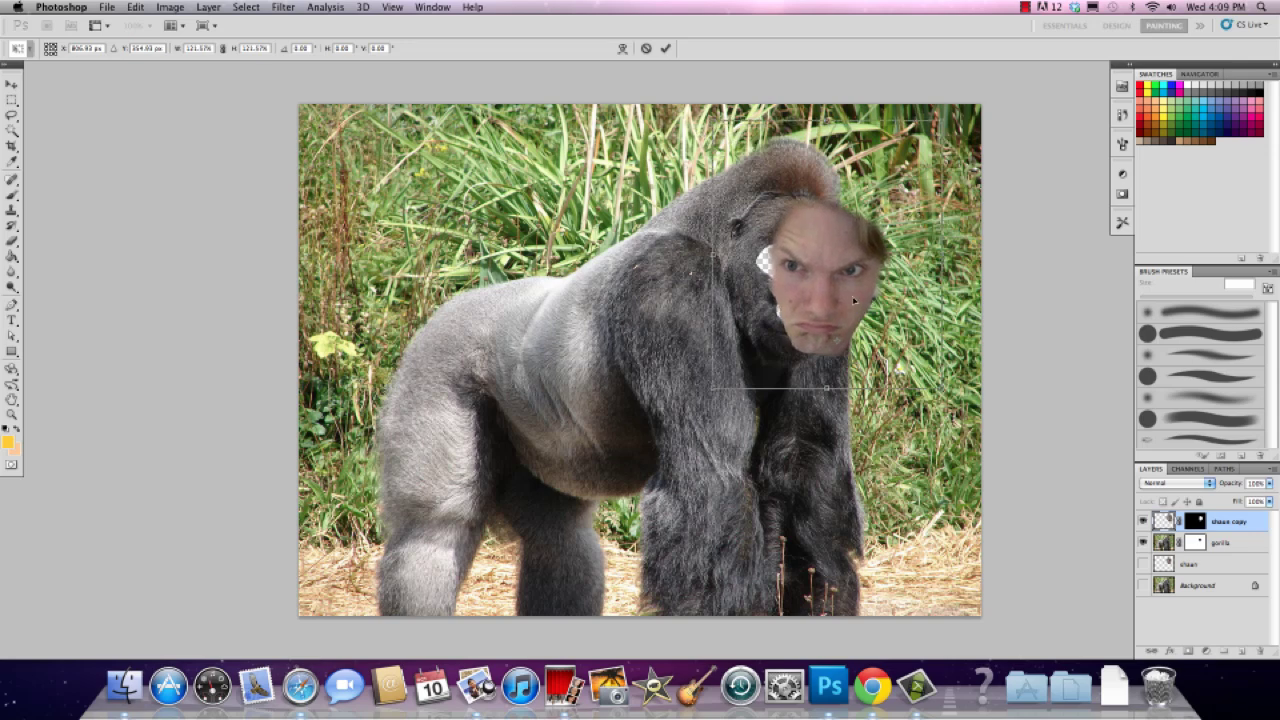
pyautogui.moveTo(852, 300); pyautogui.dragTo(828, 306)
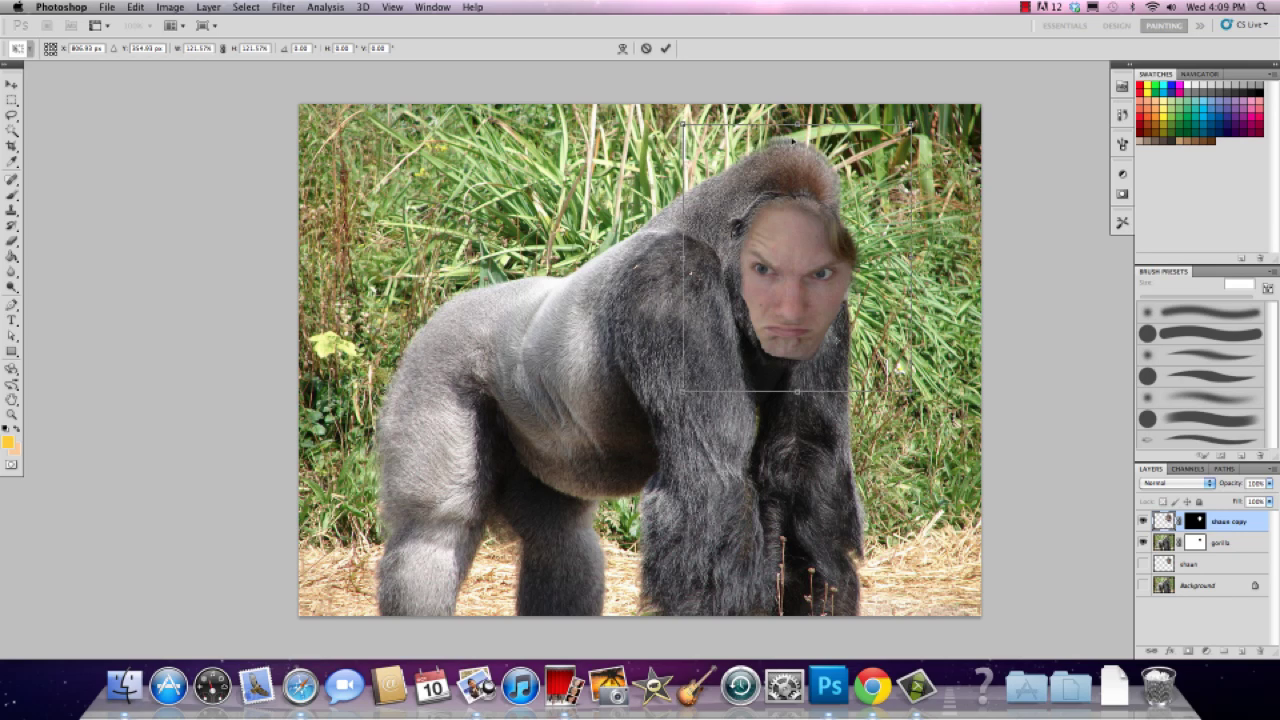
pyautogui.press('Return')
pyautogui.press('b')
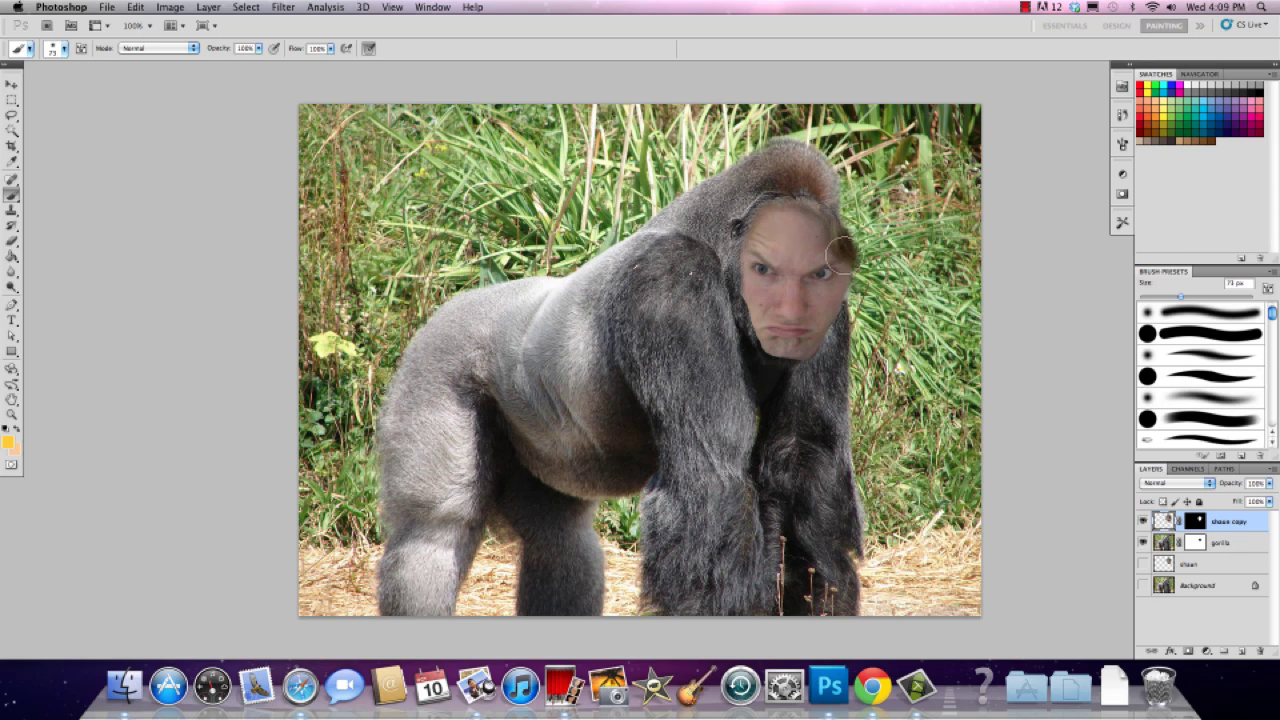
# Nudge the face slightly left and target its layer mask with the Brush.
pyautogui.press('v')
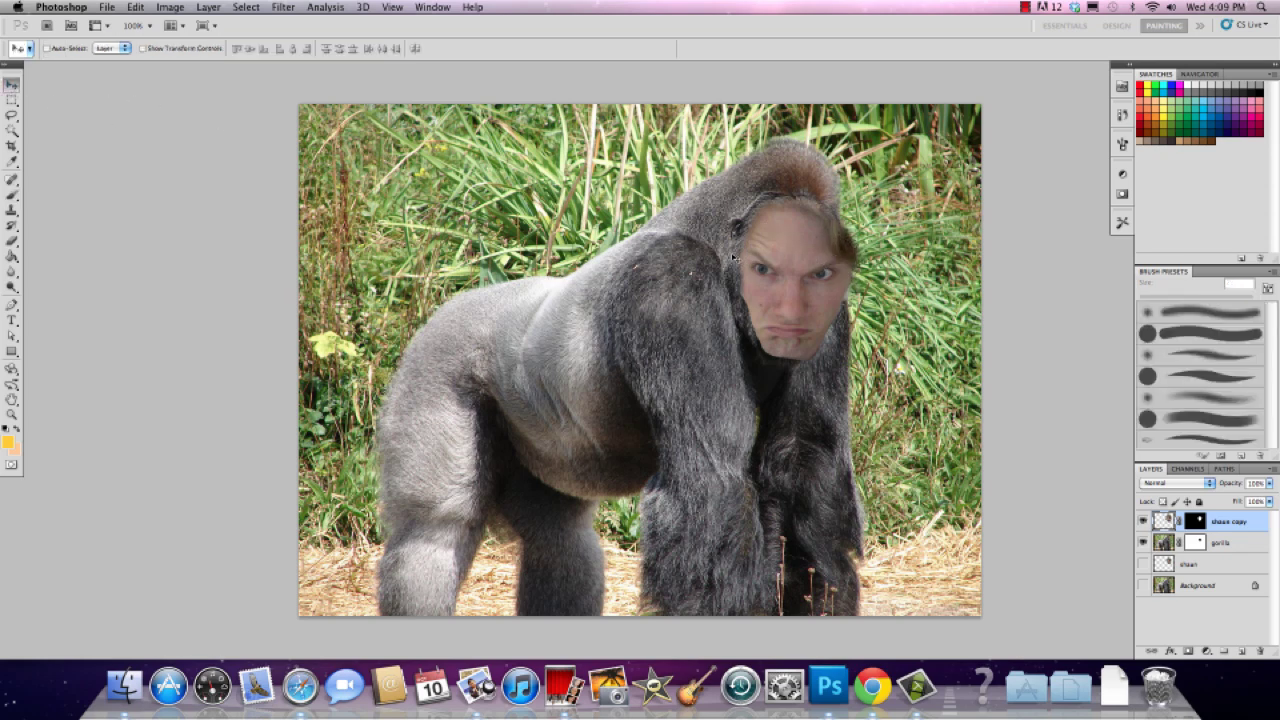
pyautogui.moveTo(797, 285); pyautogui.dragTo(790, 285)
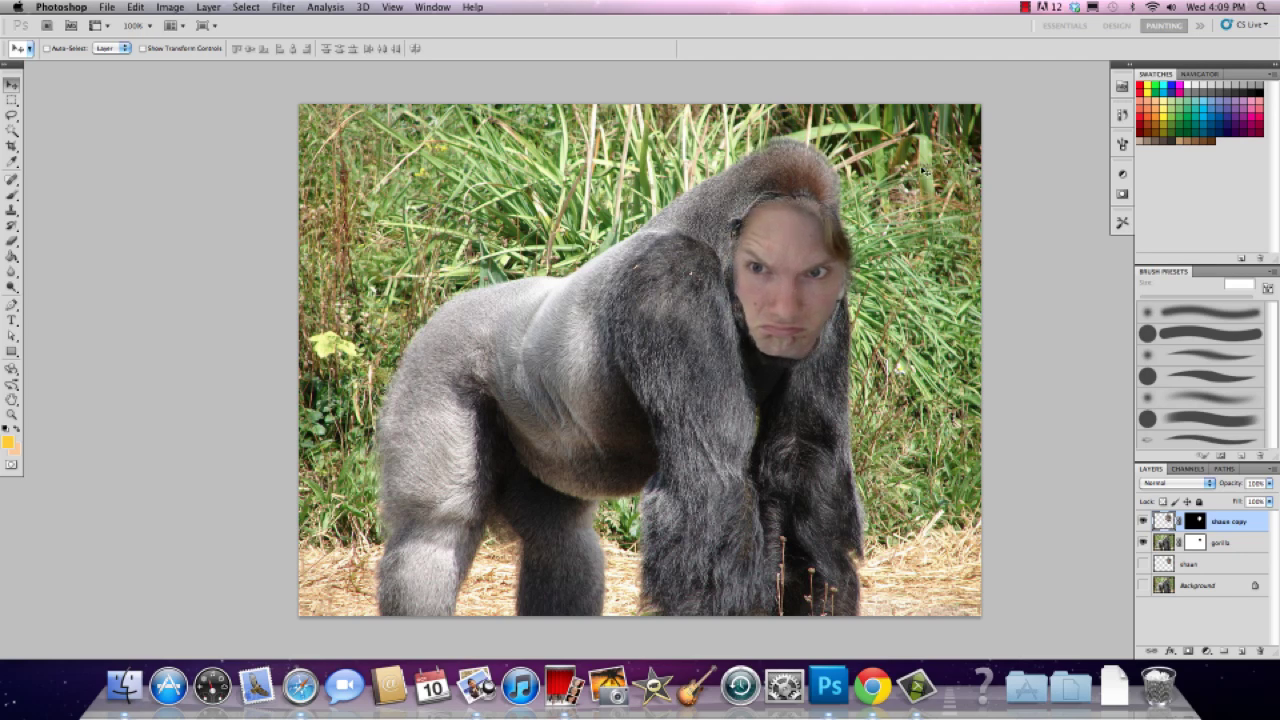
pyautogui.click(1194, 521)
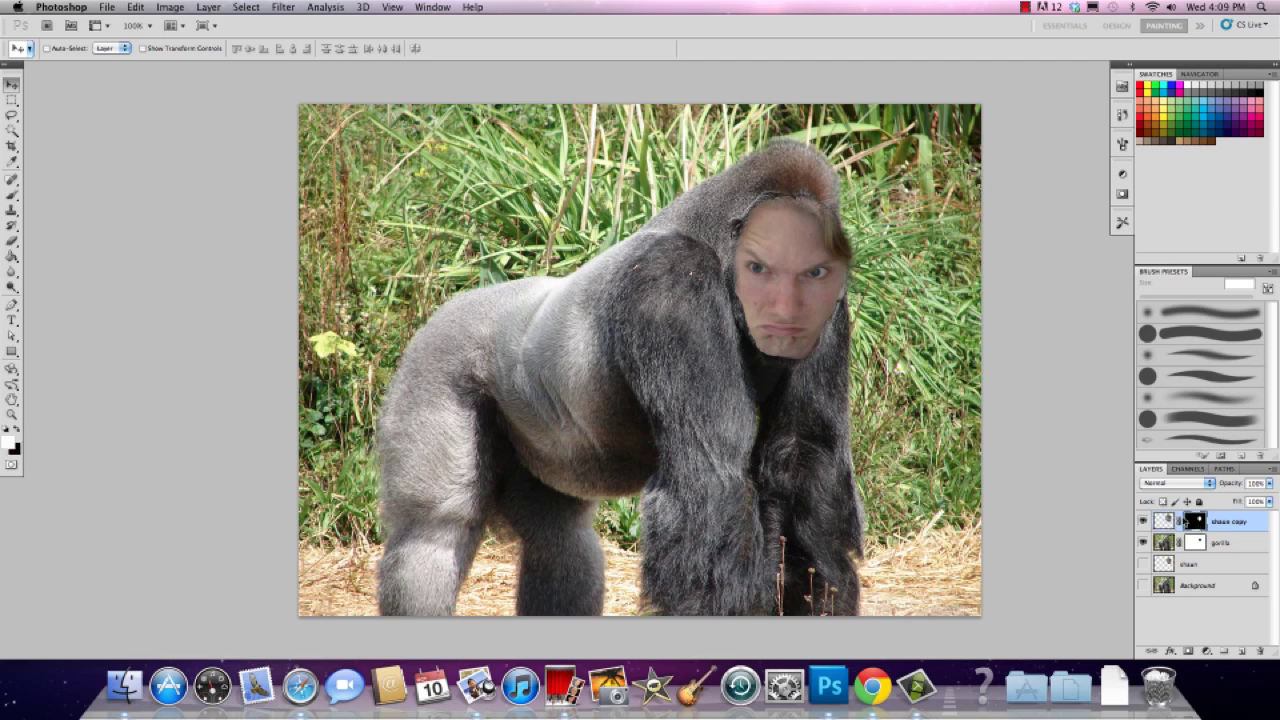
pyautogui.click(13, 196)
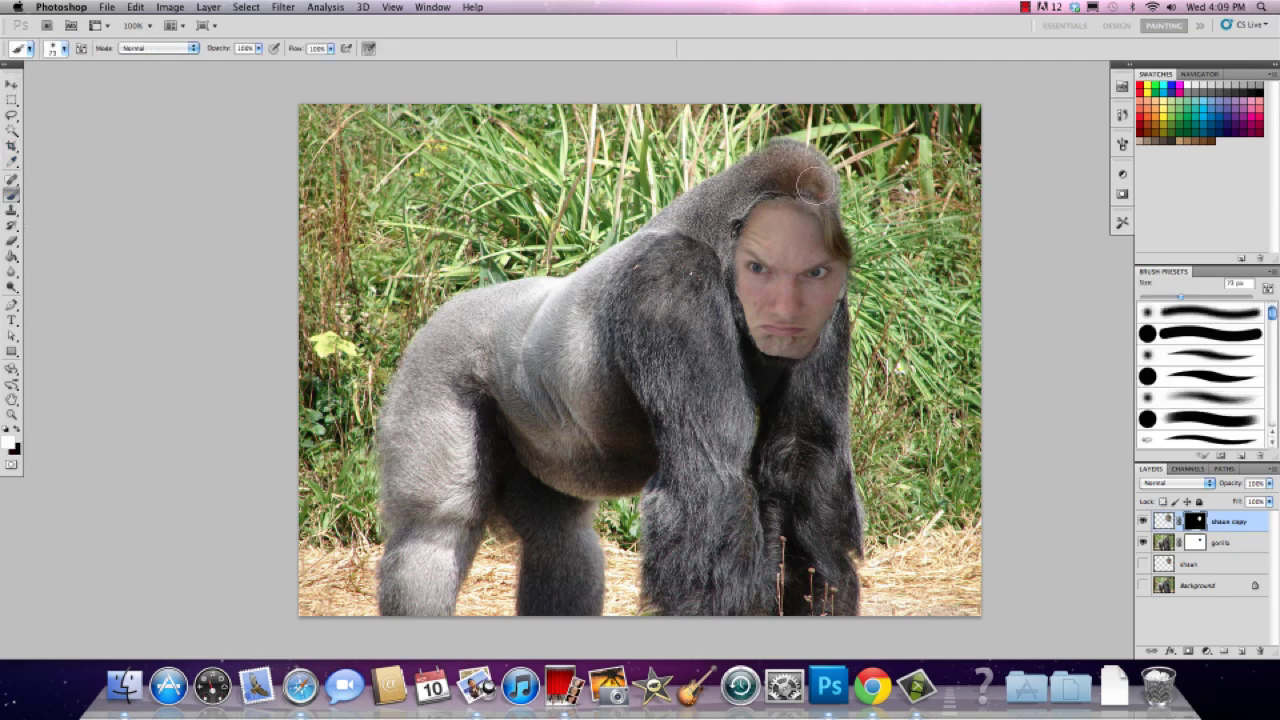
# Paint the mask in white and black to refine the hair, forehead and head edges.
pyautogui.moveTo(799, 183)
pyautogui.mouseDown()
pyautogui.moveTo(750, 190)
pyautogui.moveTo(794, 180)
pyautogui.moveTo(760, 180)
pyautogui.moveTo(745, 195)
pyautogui.moveTo(795, 190)
pyautogui.mouseUp()
pyautogui.press('x')
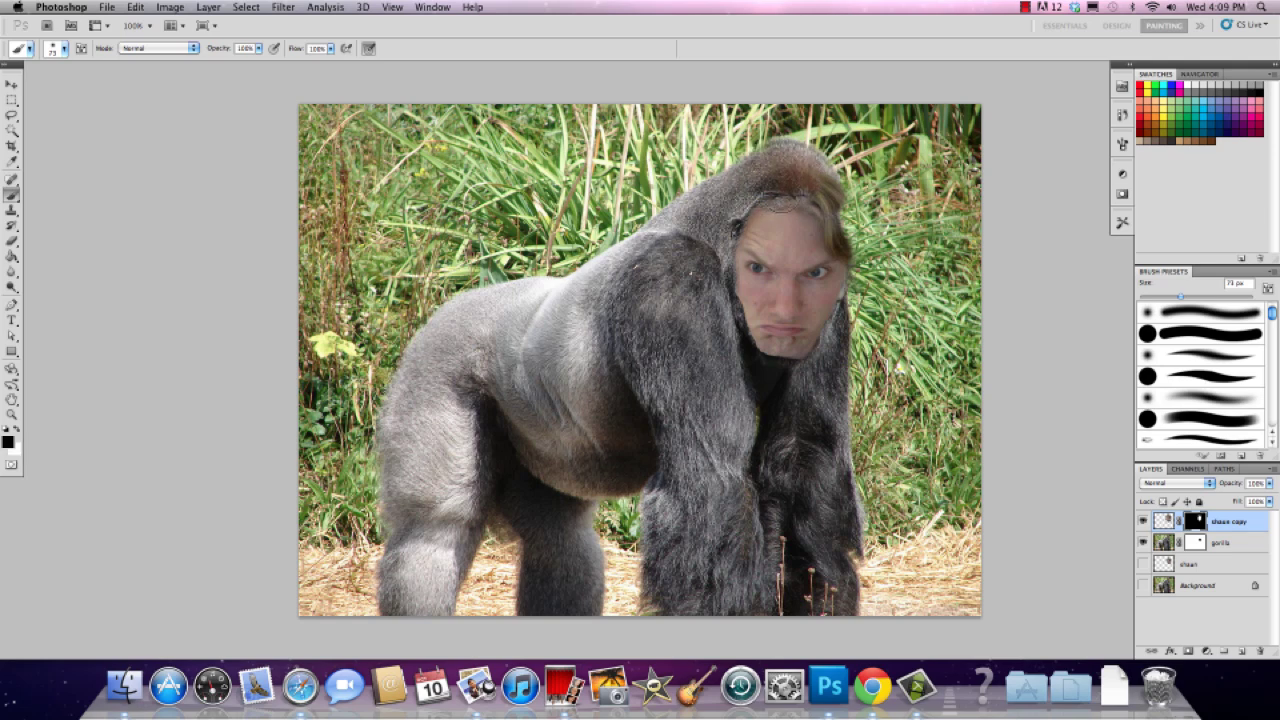
pyautogui.moveTo(830, 198)
pyautogui.mouseDown()
pyautogui.moveTo(843, 207)
pyautogui.moveTo(836, 167)
pyautogui.moveTo(892, 236)
pyautogui.moveTo(855, 222)
pyautogui.moveTo(843, 250)
pyautogui.moveTo(845, 224)
pyautogui.moveTo(899, 199)
pyautogui.moveTo(817, 183)
pyautogui.moveTo(838, 168)
pyautogui.moveTo(800, 212)
pyautogui.moveTo(843, 245)
pyautogui.moveTo(735, 234)
pyautogui.mouseUp()
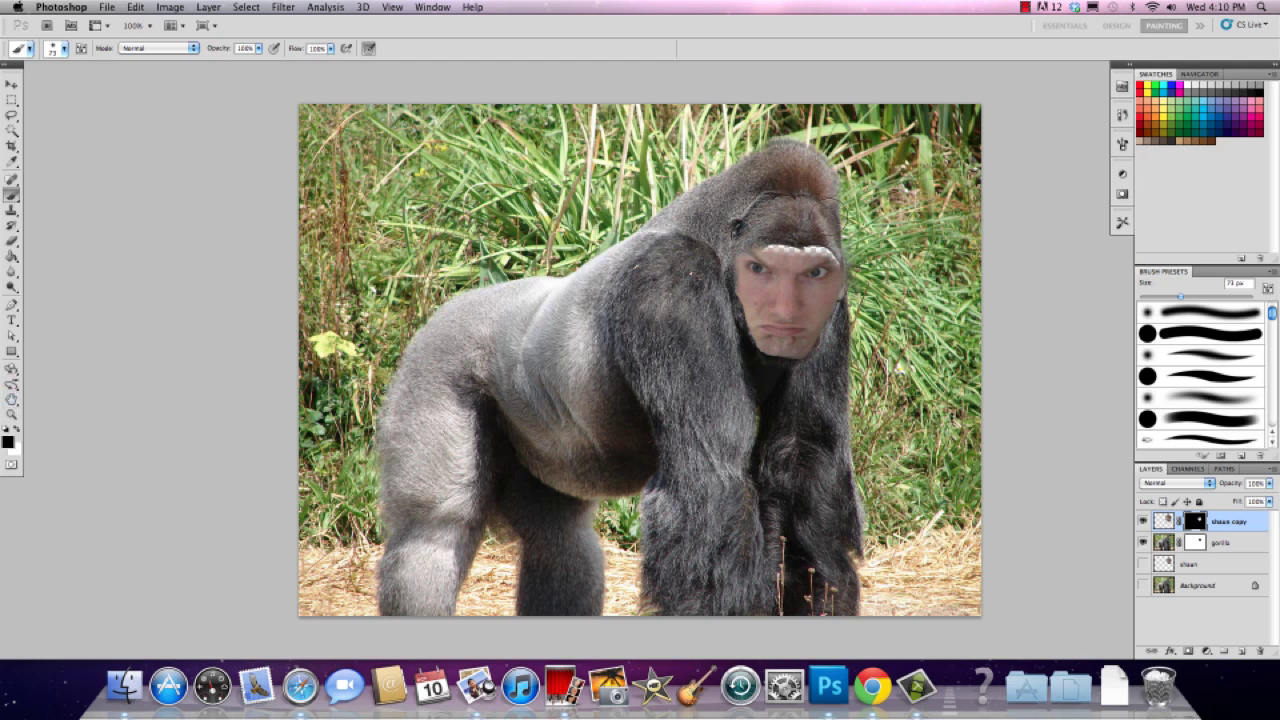
pyautogui.click(19, 429)
pyautogui.moveTo(775, 258); pyautogui.dragTo(817, 255)
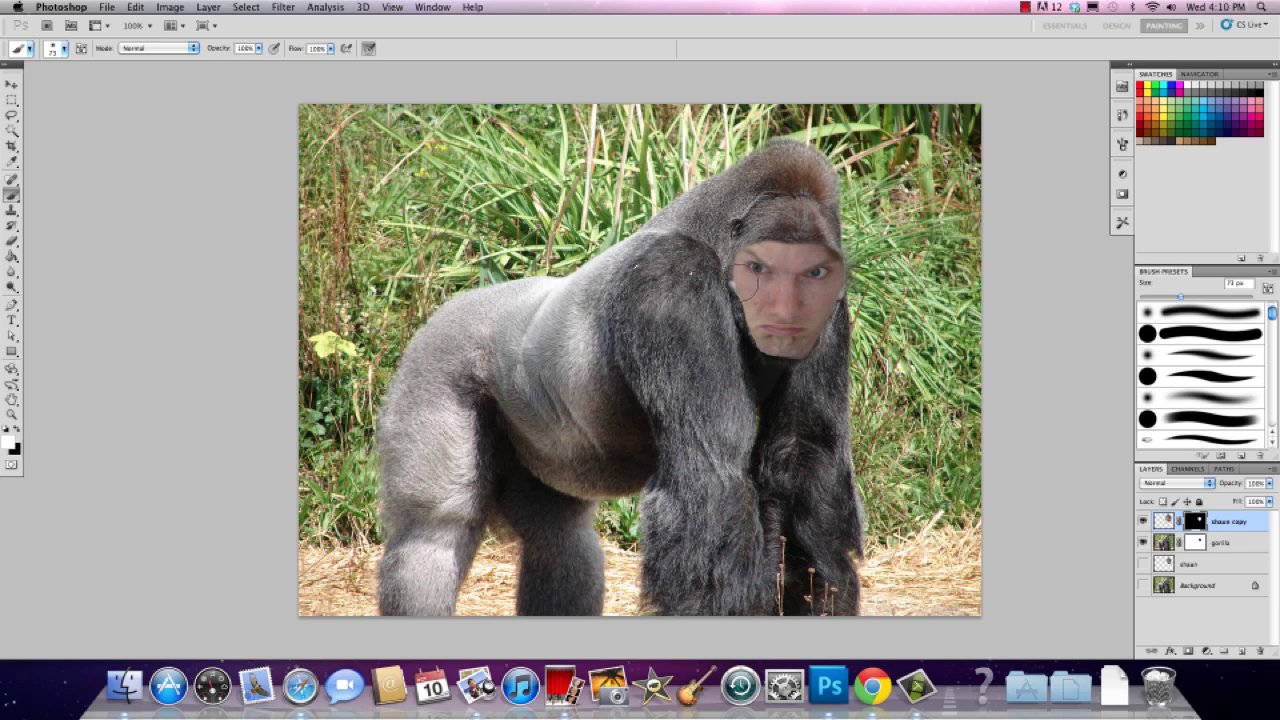
pyautogui.click(21, 431)
pyautogui.moveTo(705, 268)
pyautogui.mouseDown()
pyautogui.moveTo(728, 306)
pyautogui.moveTo(711, 229)
pyautogui.mouseUp()
# Compare the masked face copy with the original face layer, leaving the copy shown.
pyautogui.click(1143, 522)
pyautogui.click(1142, 563)
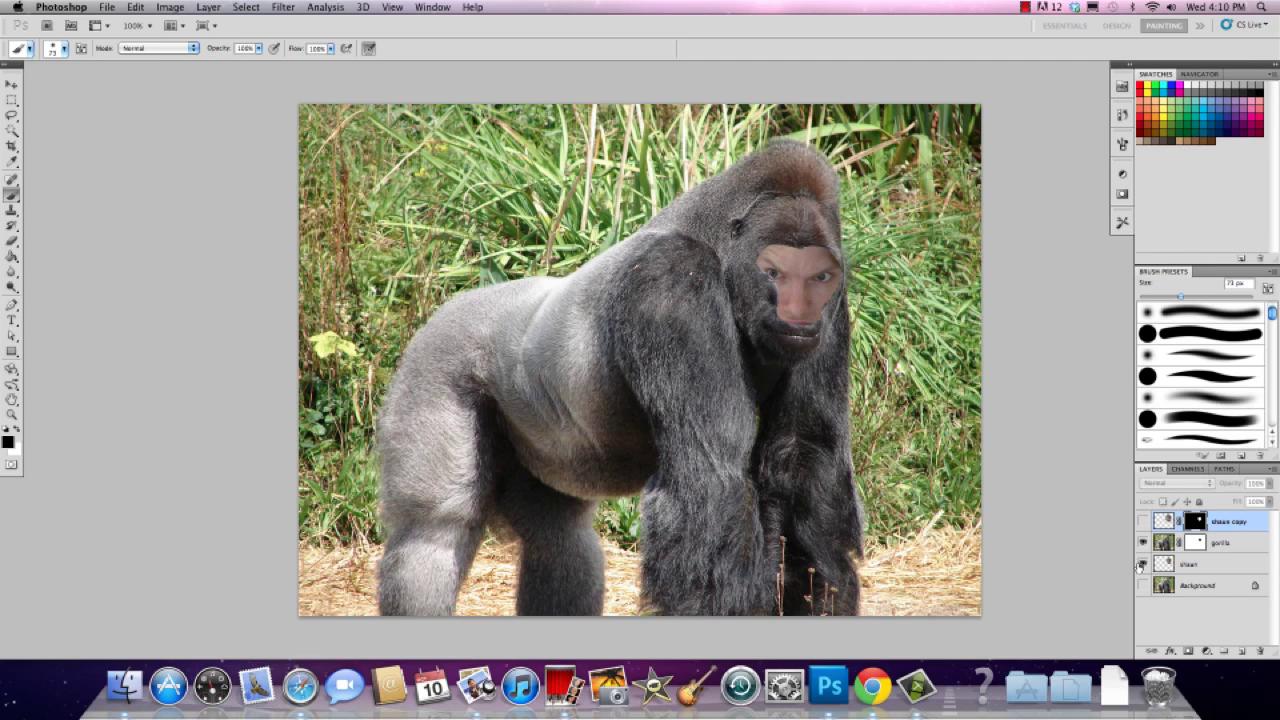
pyautogui.click(1142, 564)
pyautogui.click(1143, 522)
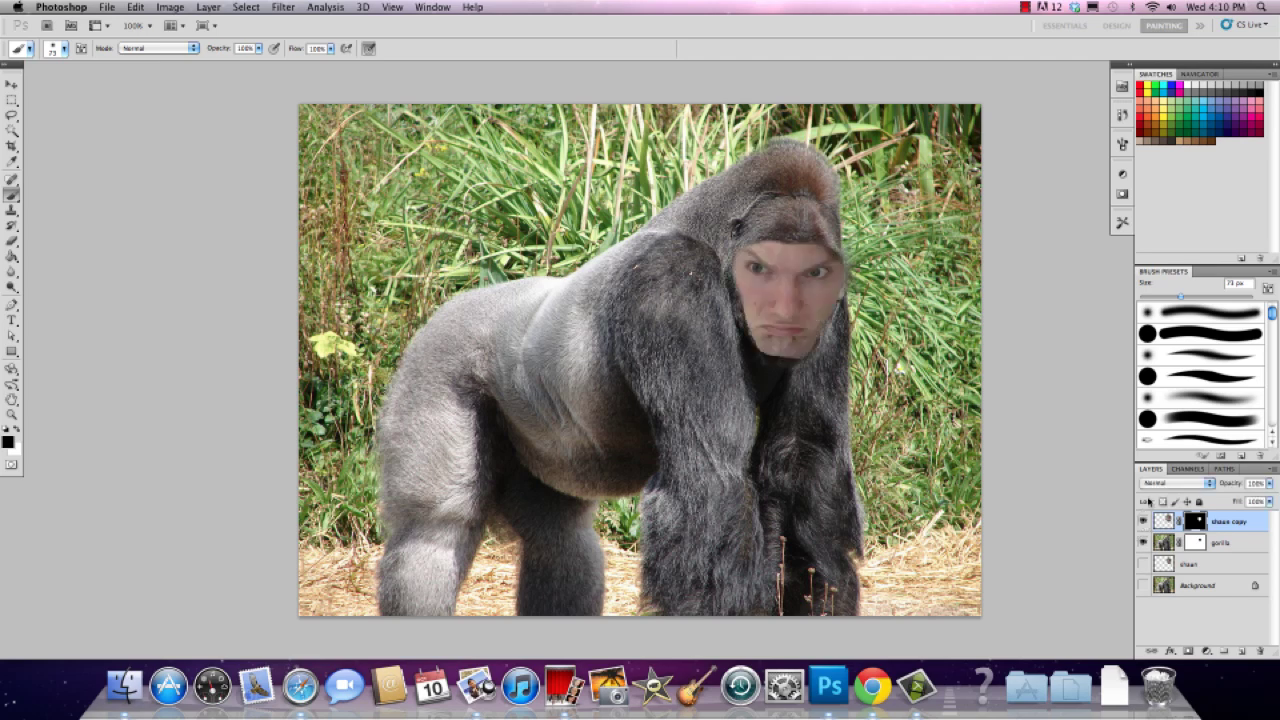
# Paint the face mask at 40% brush opacity to soften the left and right edges into the fur.
pyautogui.click(258, 48)
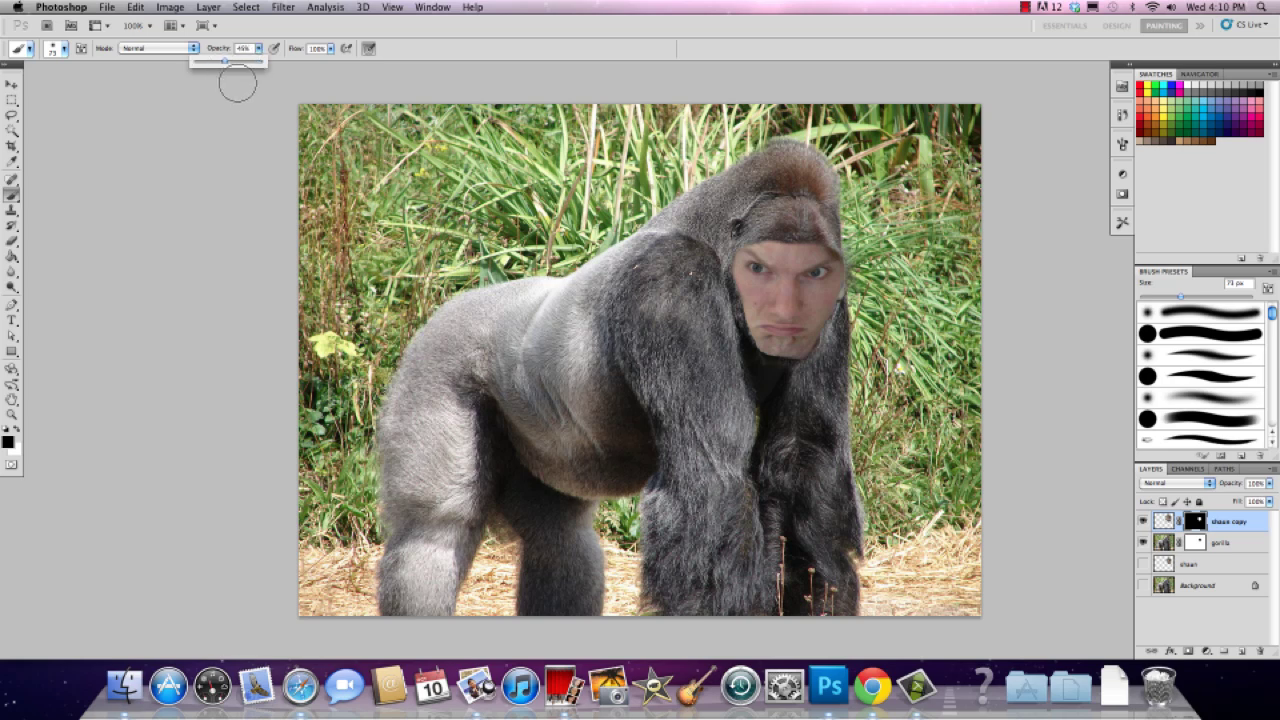
pyautogui.click(1198, 524)
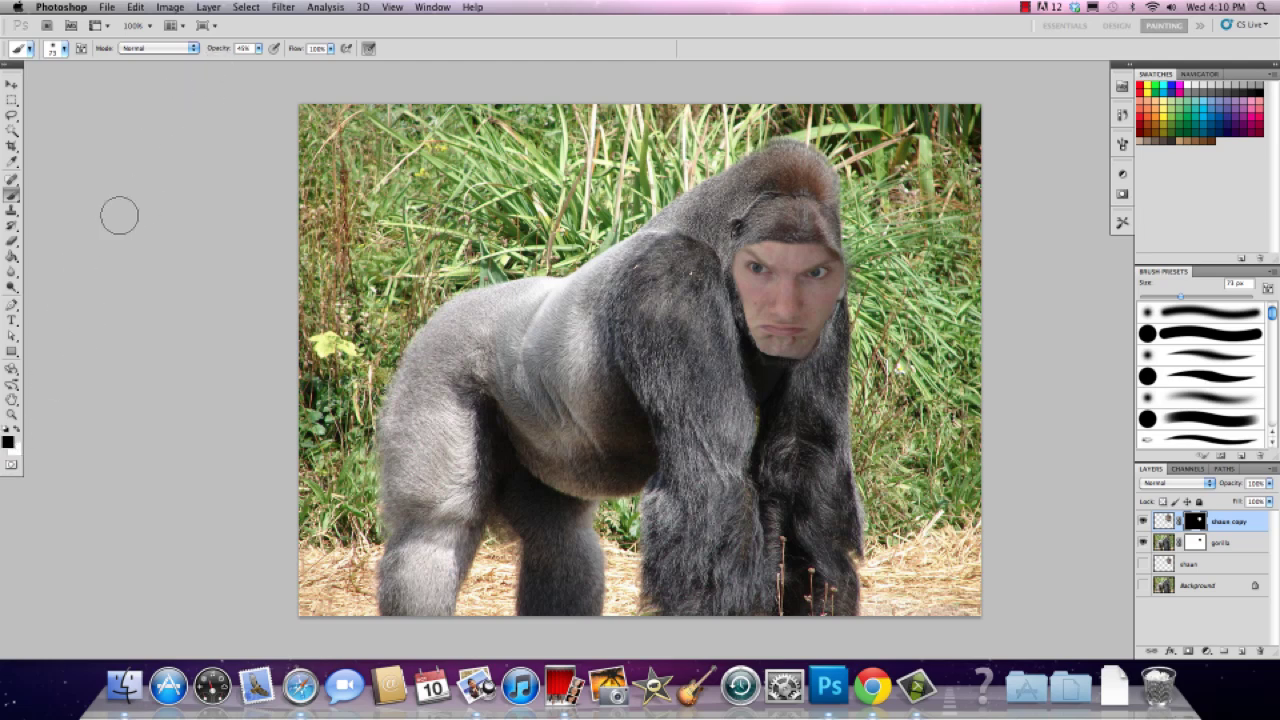
pyautogui.click(259, 48)
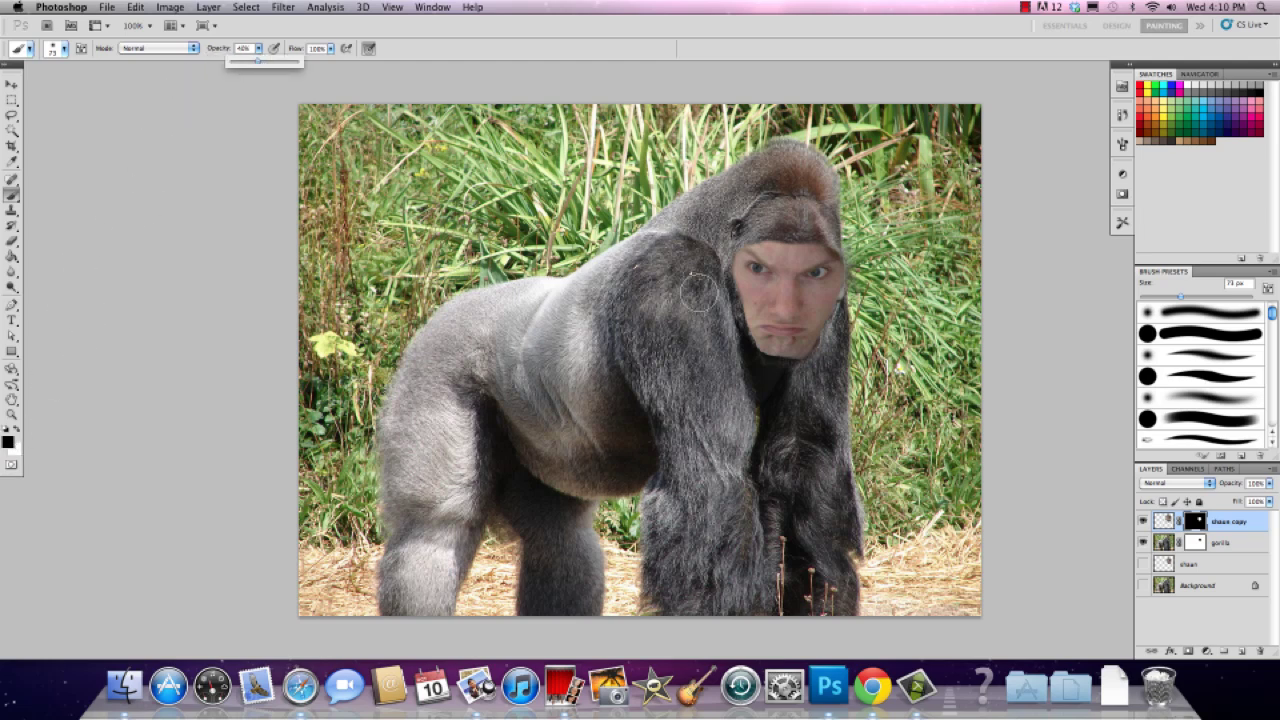
pyautogui.click(738, 282)
pyautogui.moveTo(738, 282); pyautogui.dragTo(752, 308)
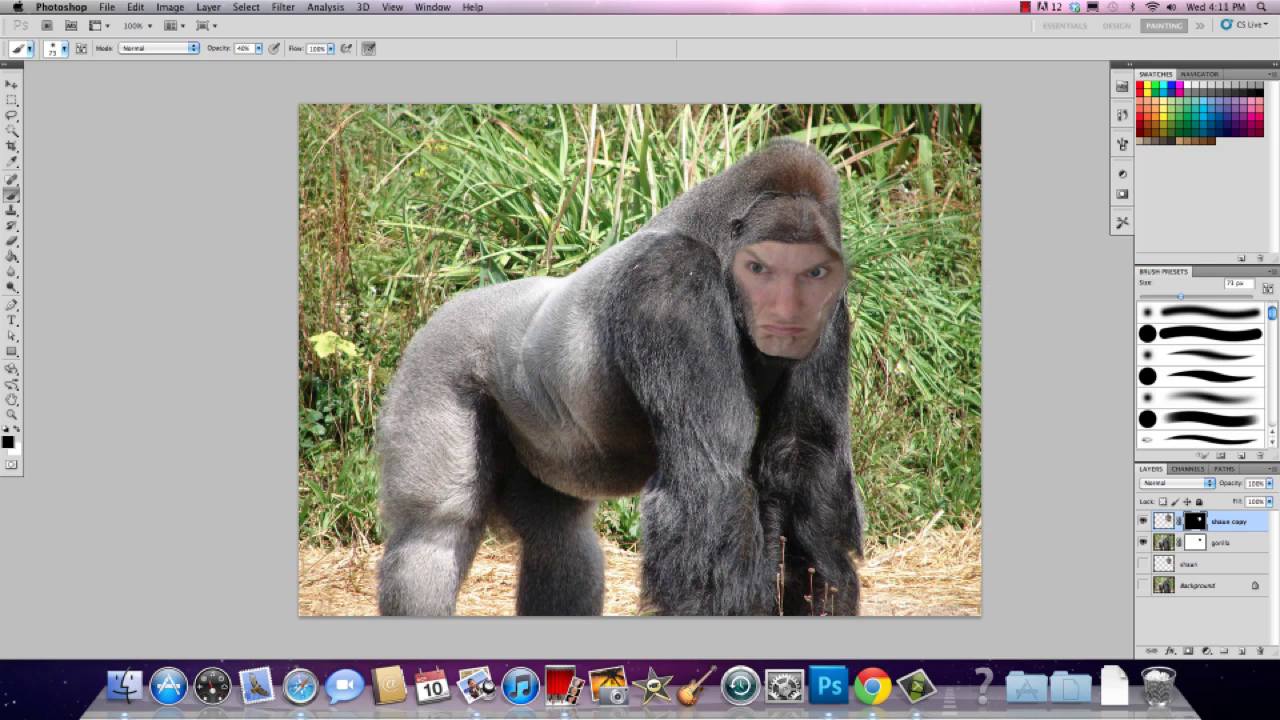
pyautogui.click(16, 429)
pyautogui.click(17, 429)
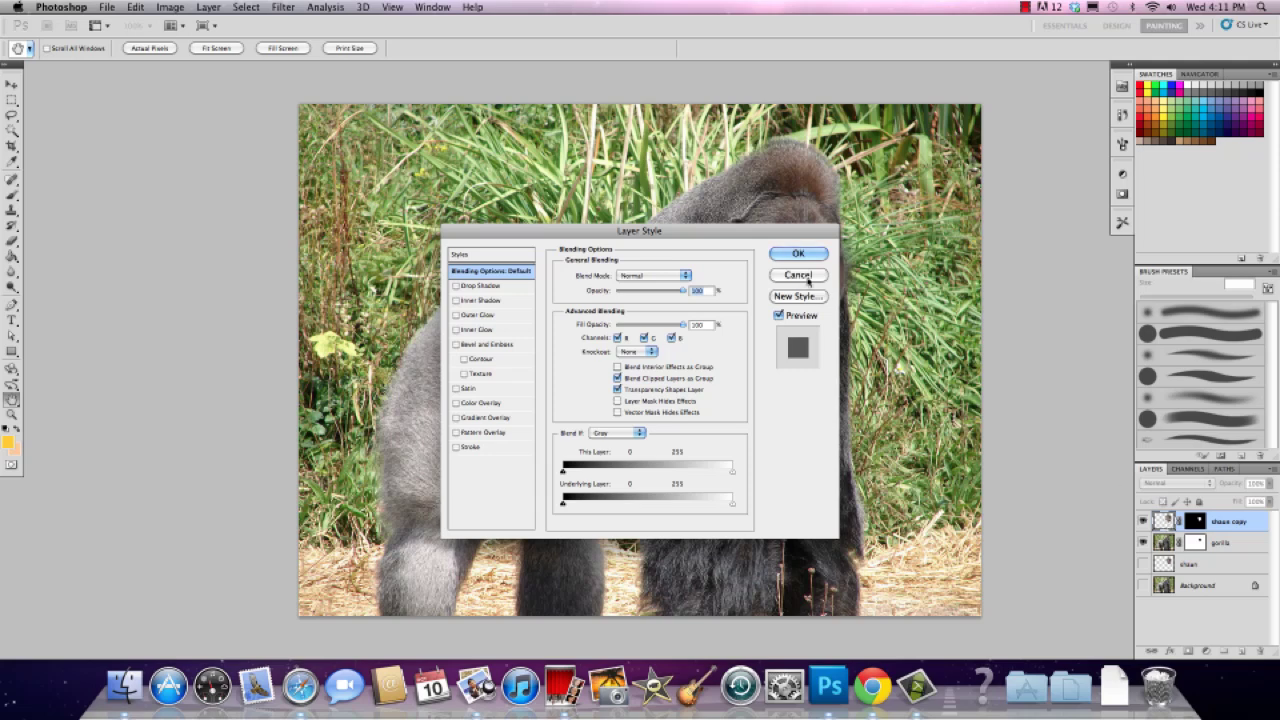
pyautogui.click(818, 256)
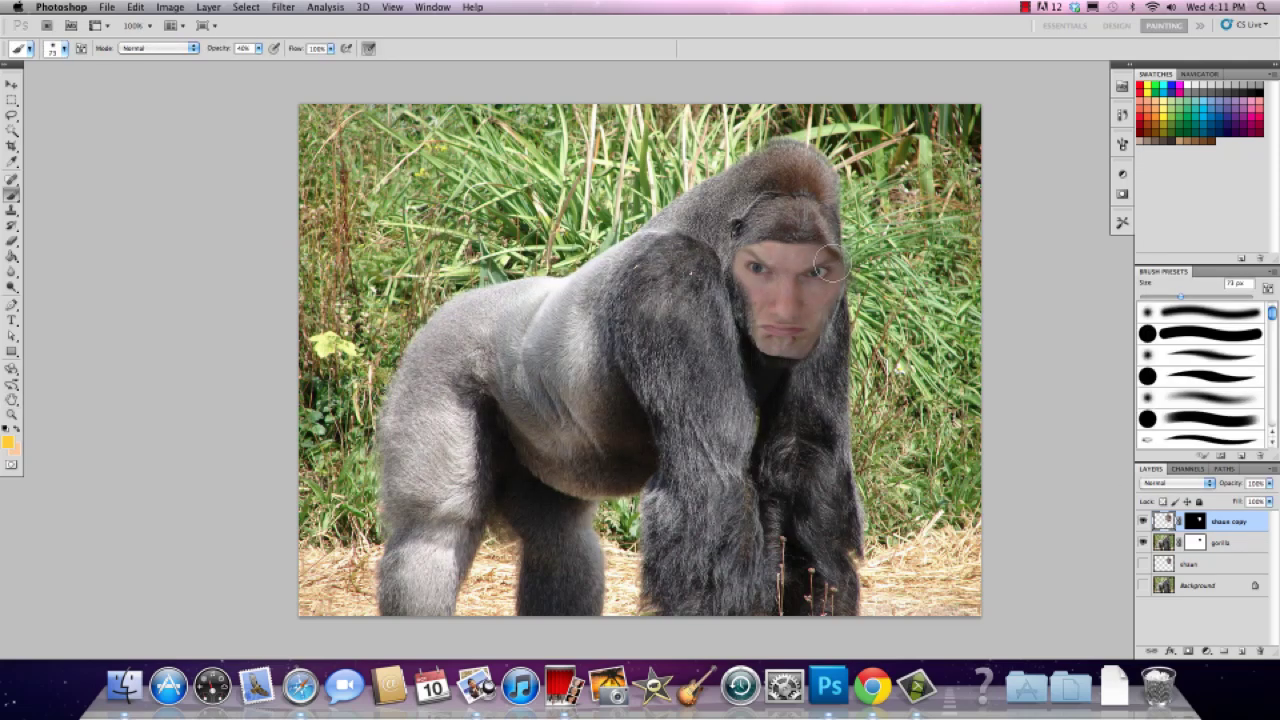
pyautogui.moveTo(896, 236); pyautogui.dragTo(929, 321)
pyautogui.click(1207, 653)
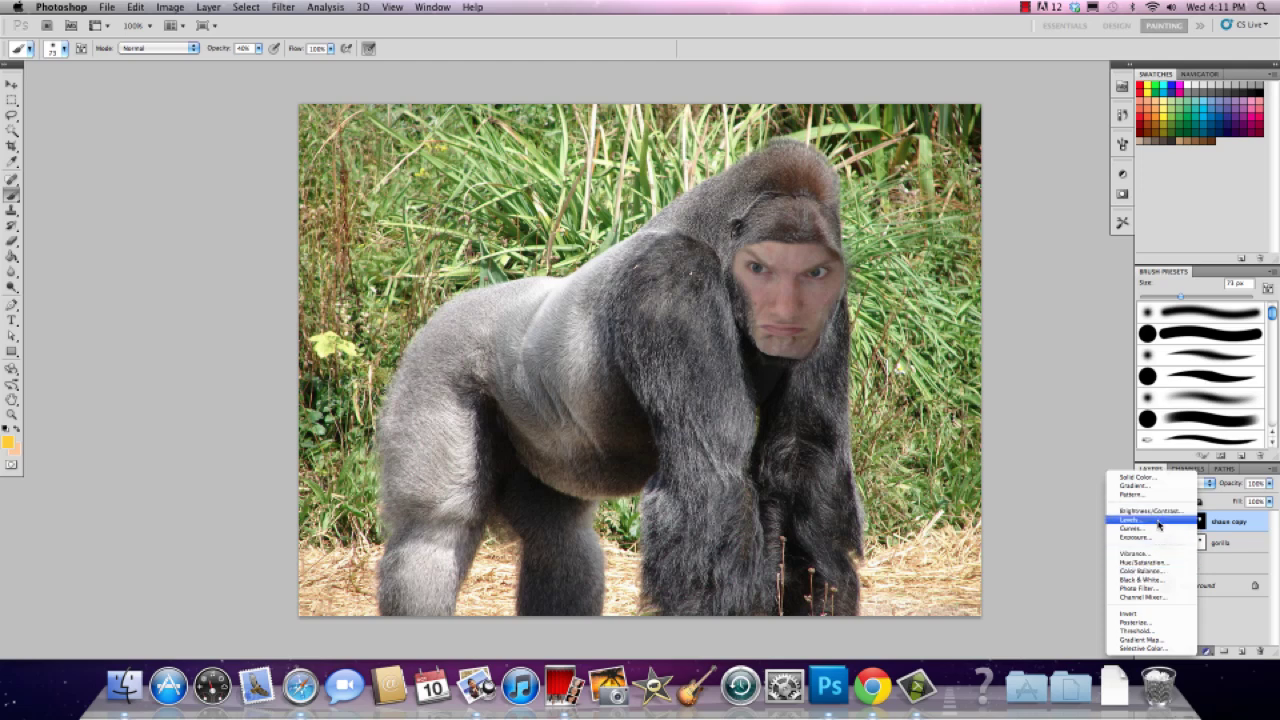
# Add a Hue/Saturation layer clipped to the face: Hue -4, Saturation about -65, Lightness -9.
pyautogui.click(1148, 563)
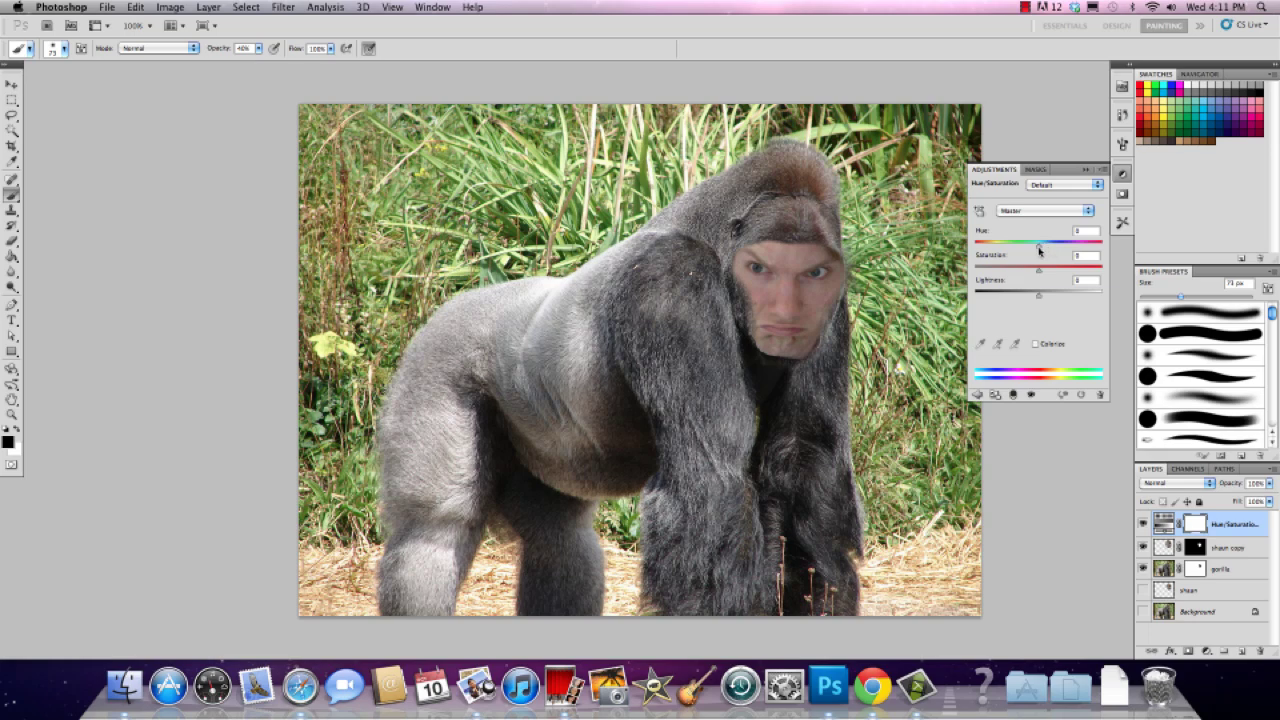
pyautogui.moveTo(1049, 248)
pyautogui.mouseDown()
pyautogui.moveTo(1080, 251)
pyautogui.moveTo(1010, 252)
pyautogui.moveTo(1050, 252)
pyautogui.moveTo(1039, 262)
pyautogui.mouseUp()
pyautogui.keyDown('alt'); pyautogui.click(1199, 537); pyautogui.keyUp('alt')
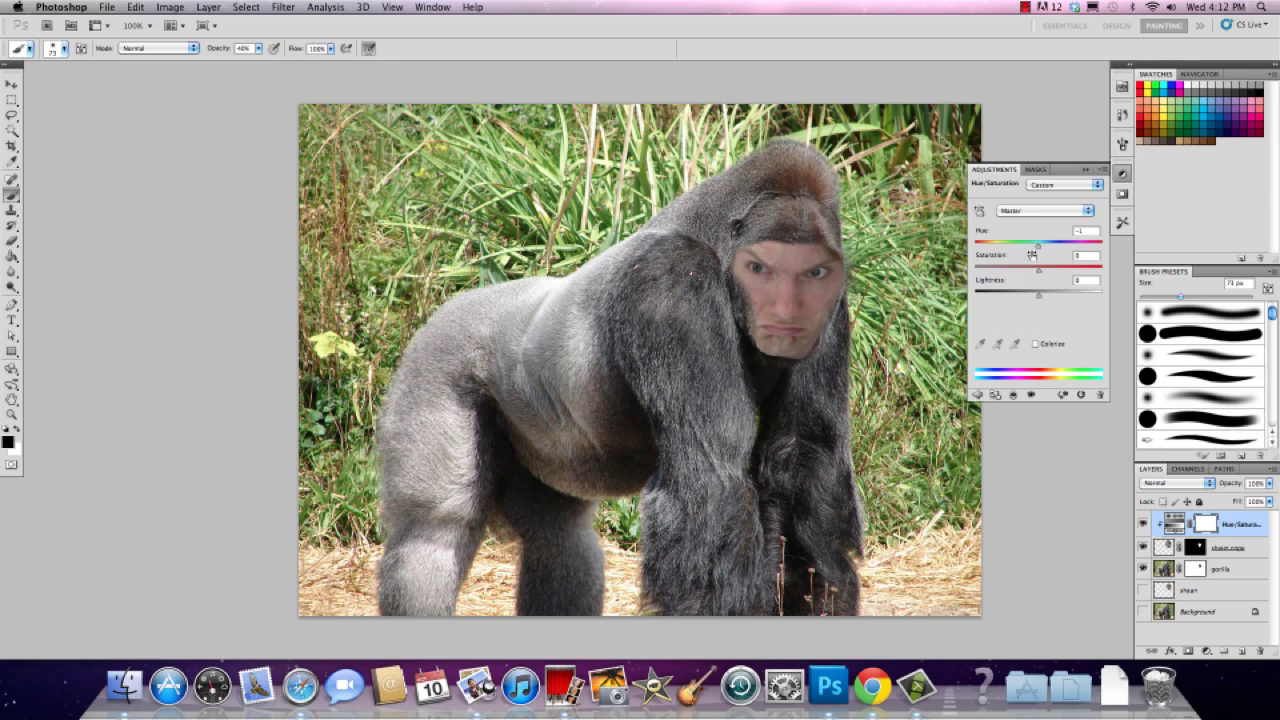
pyautogui.moveTo(1039, 246); pyautogui.dragTo(1004, 274)
pyautogui.moveTo(1036, 298)
pyautogui.mouseDown()
pyautogui.moveTo(1048, 298)
pyautogui.moveTo(1031, 297)
pyautogui.mouseUp()
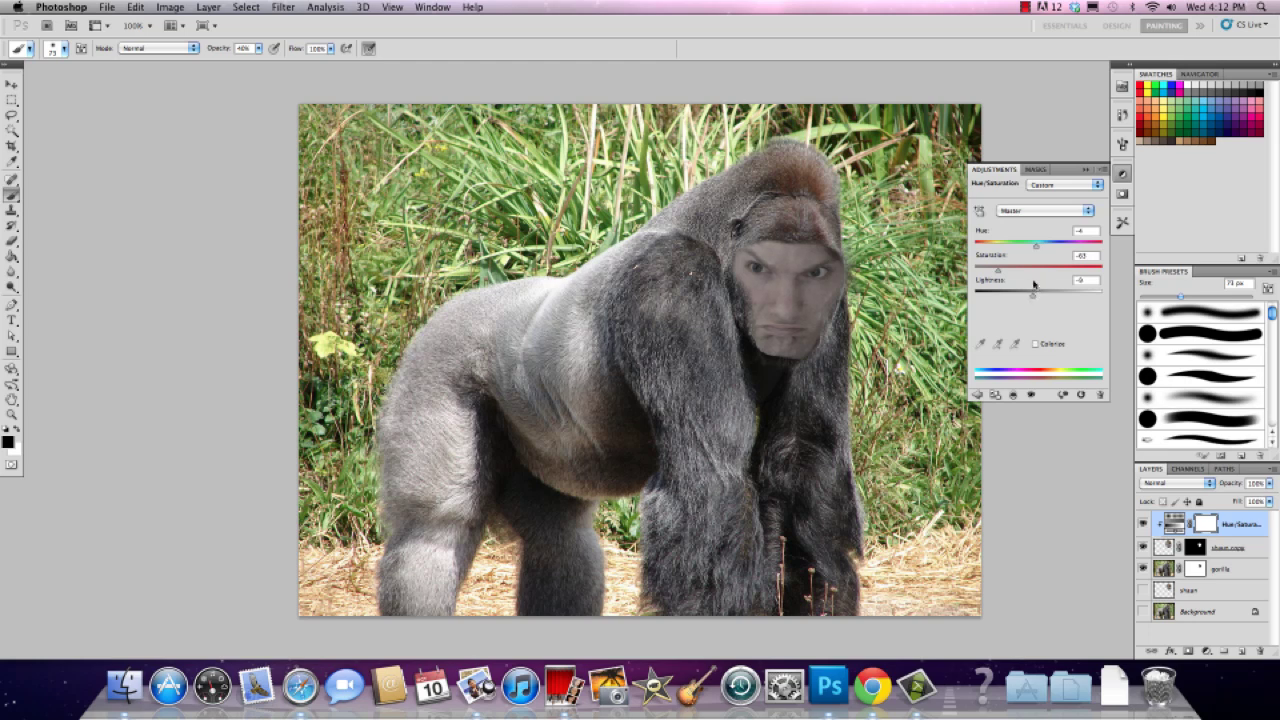
pyautogui.click(1003, 170)
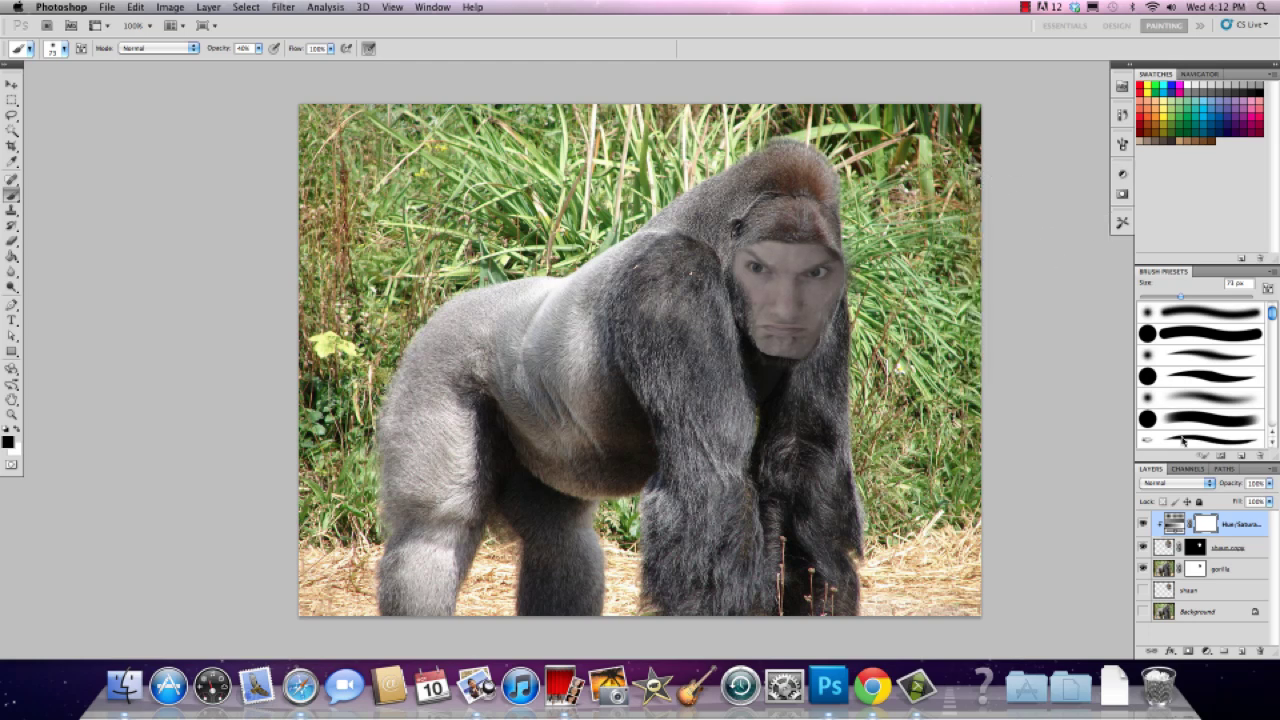
pyautogui.click(1206, 650)
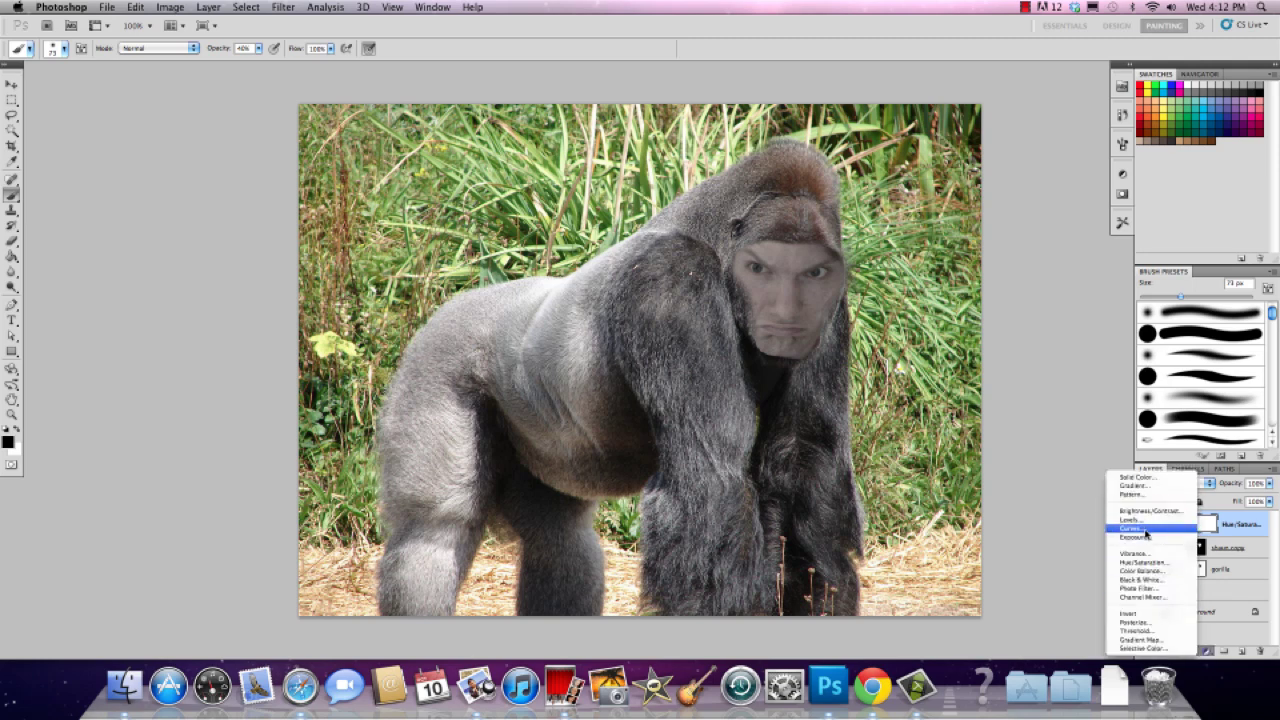
# Add a Levels layer clipped to the face with input levels about 53 / 1.00 / 176.
pyautogui.click(1142, 520)
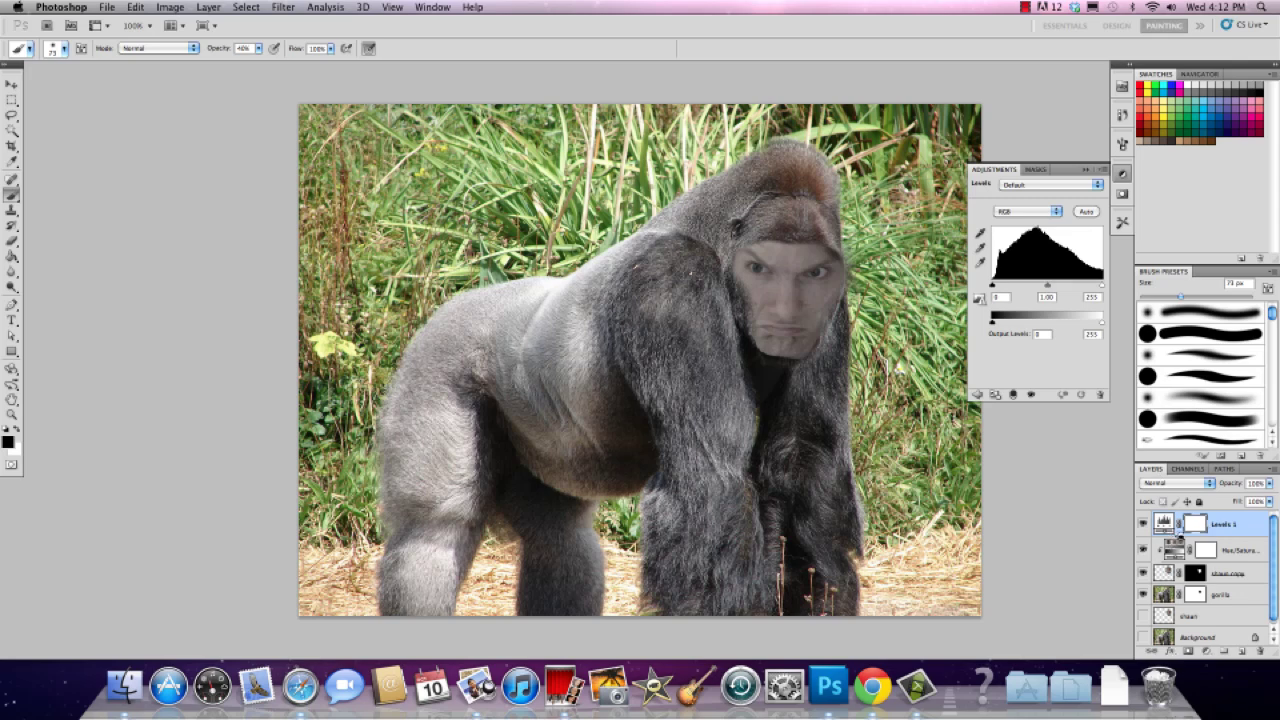
pyautogui.keyDown('alt'); pyautogui.click(1174, 537); pyautogui.keyUp('alt')
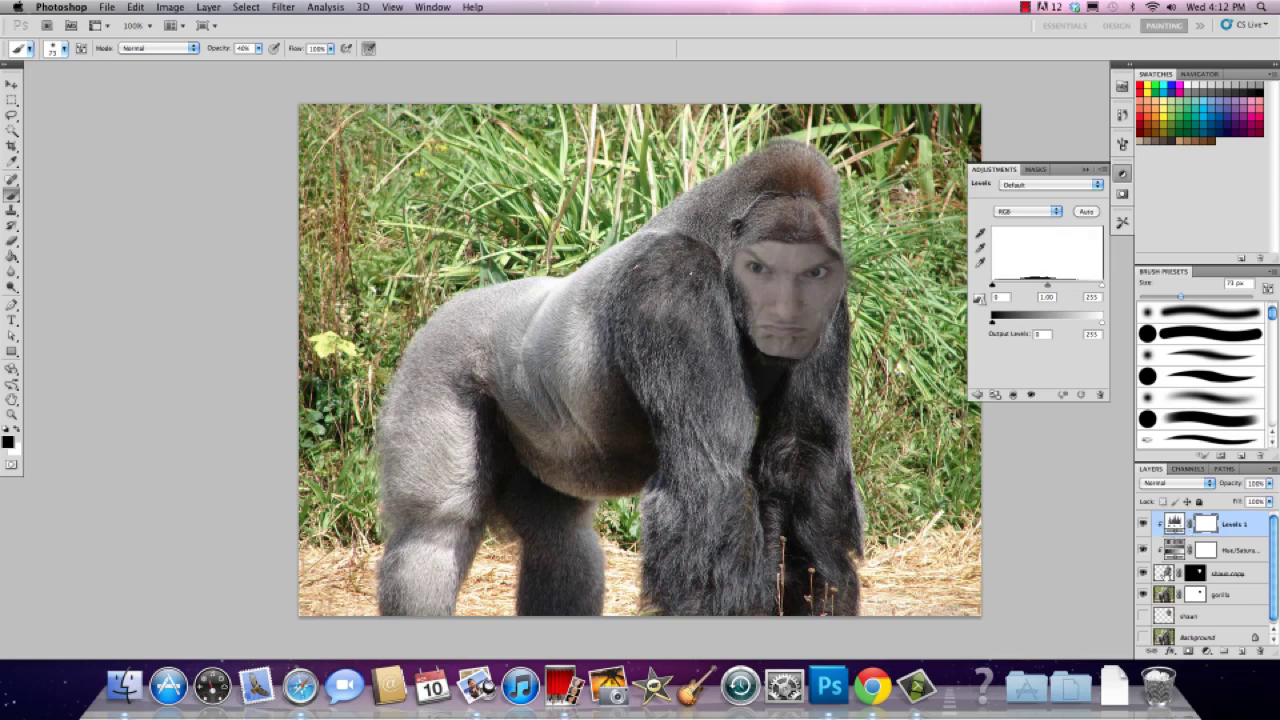
pyautogui.click(1166, 574)
pyautogui.click(1174, 526)
pyautogui.moveTo(1107, 285)
pyautogui.mouseDown()
pyautogui.moveTo(1081, 289)
pyautogui.moveTo(1104, 287)
pyautogui.mouseUp()
pyautogui.moveTo(993, 286); pyautogui.dragTo(1011, 286)
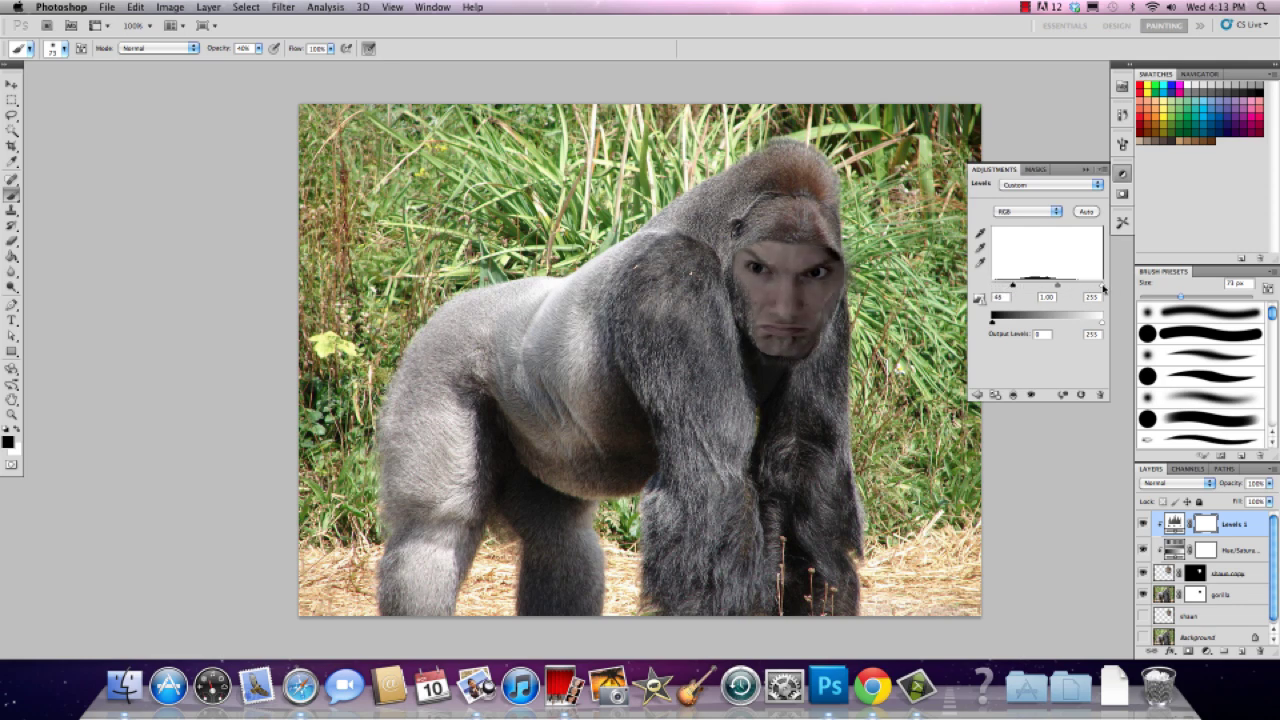
pyautogui.moveTo(1104, 288); pyautogui.dragTo(1078, 288)
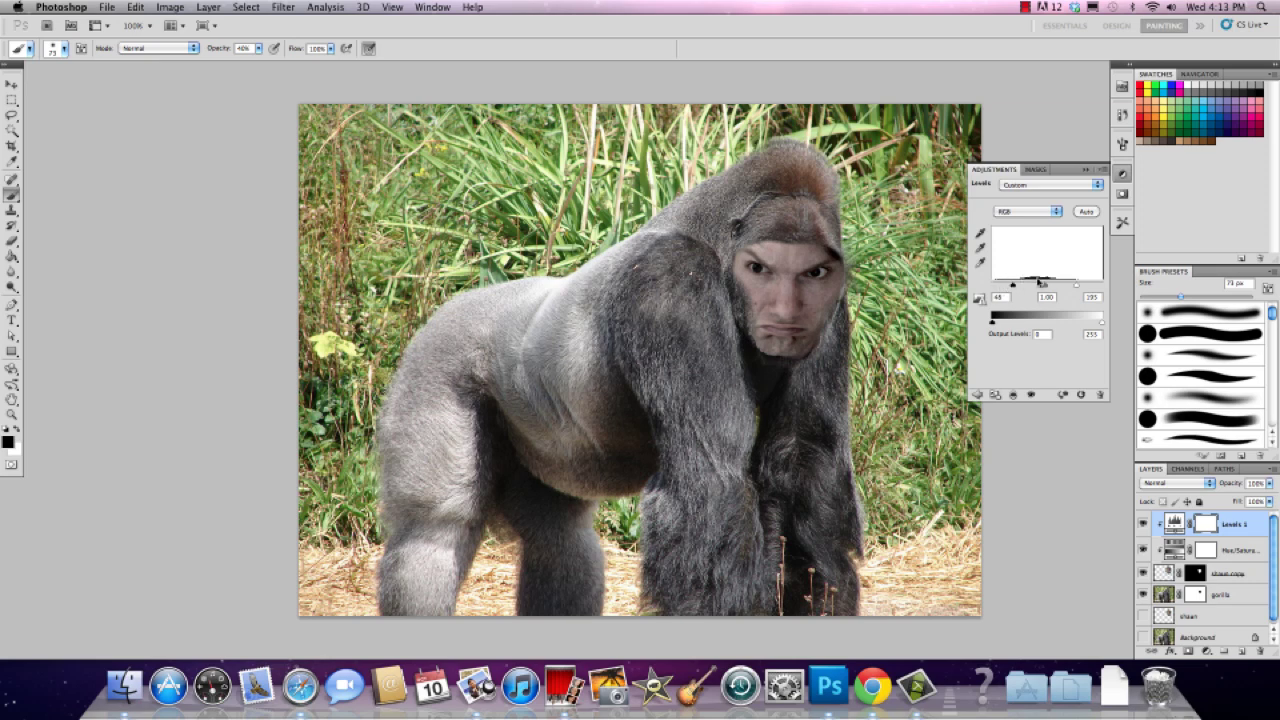
pyautogui.moveTo(1012, 287); pyautogui.dragTo(1044, 287)
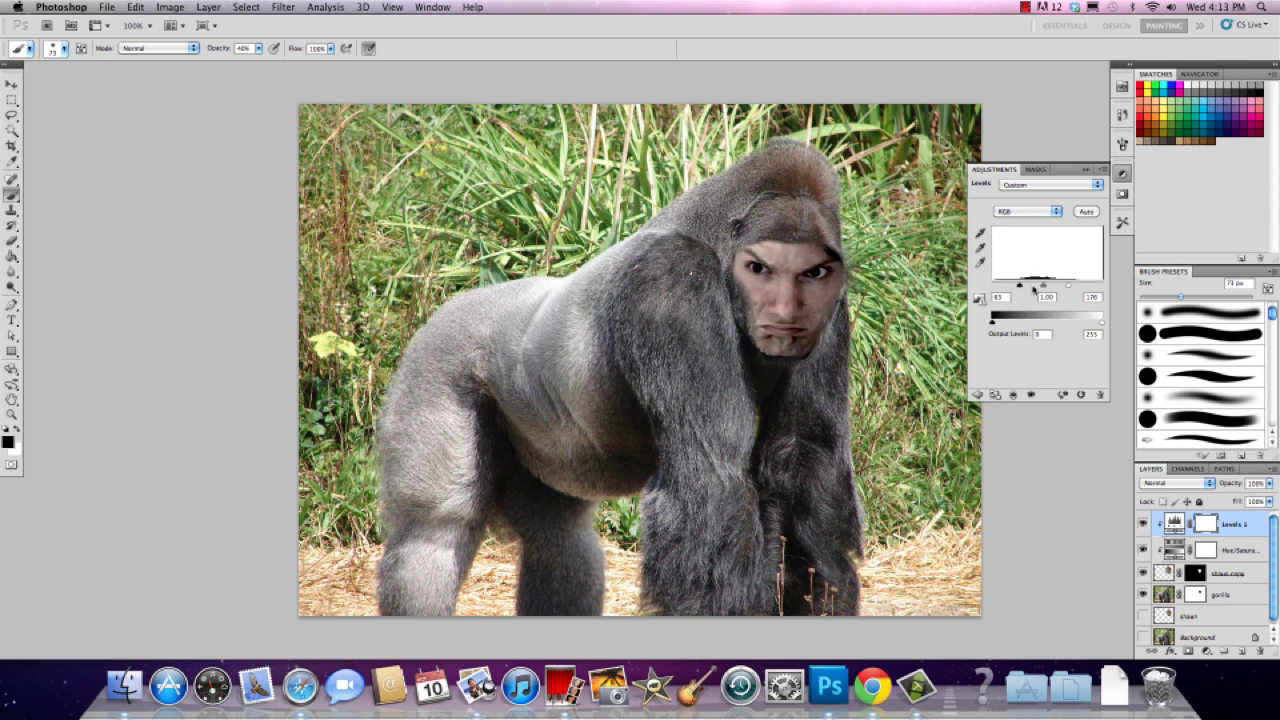
pyautogui.moveTo(1020, 287); pyautogui.dragTo(1021, 287)
pyautogui.click(1175, 552)
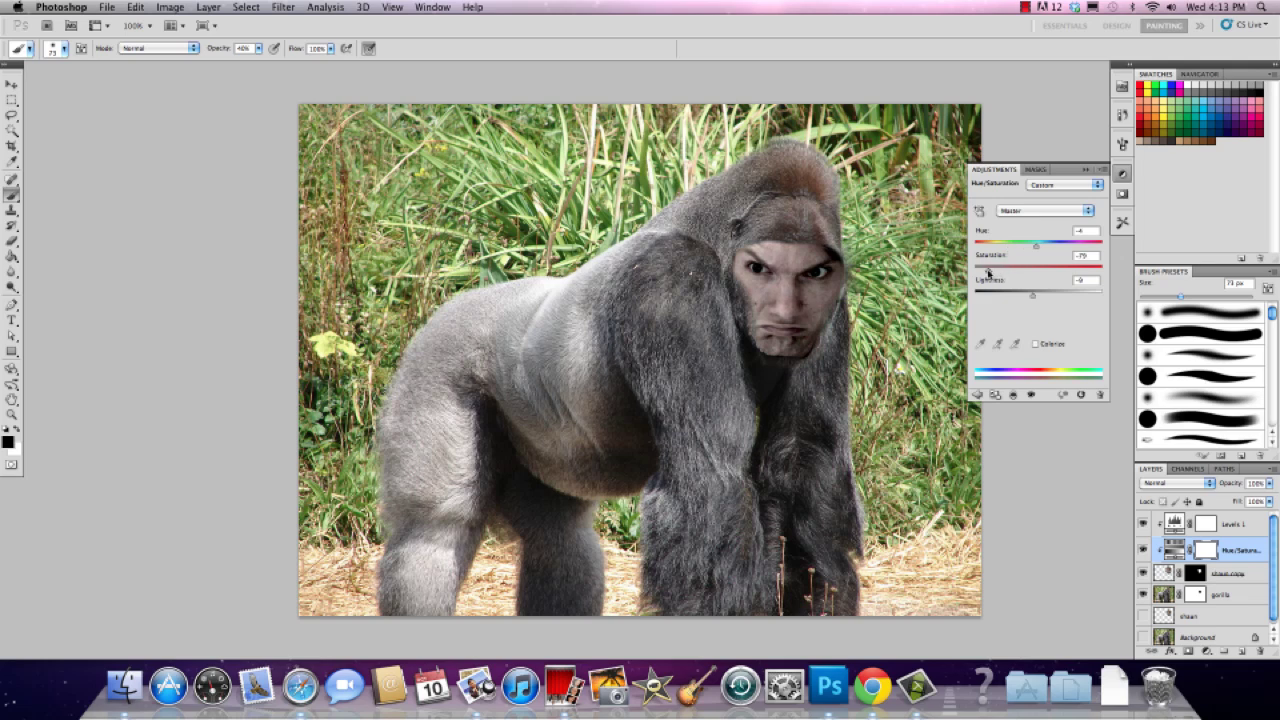
# Fine-tune the Hue/Saturation Saturation slider so the face is slightly desaturated.
pyautogui.moveTo(988, 272); pyautogui.dragTo(999, 273)
pyautogui.moveTo(998, 273); pyautogui.dragTo(1003, 271)
pyautogui.click(1195, 575)
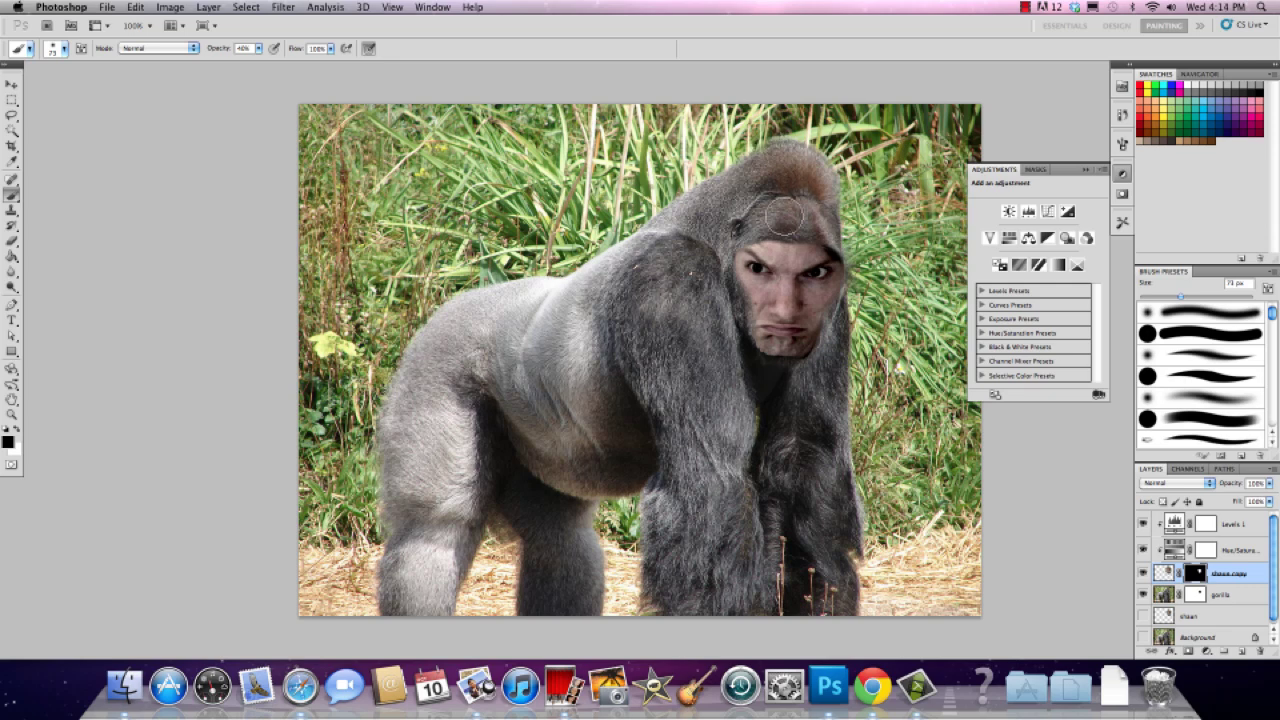
# Compare the image with and without the face, then add an empty layer above Levels 1.
pyautogui.click(1143, 573)
pyautogui.click(1143, 573)
pyautogui.click(1143, 573)
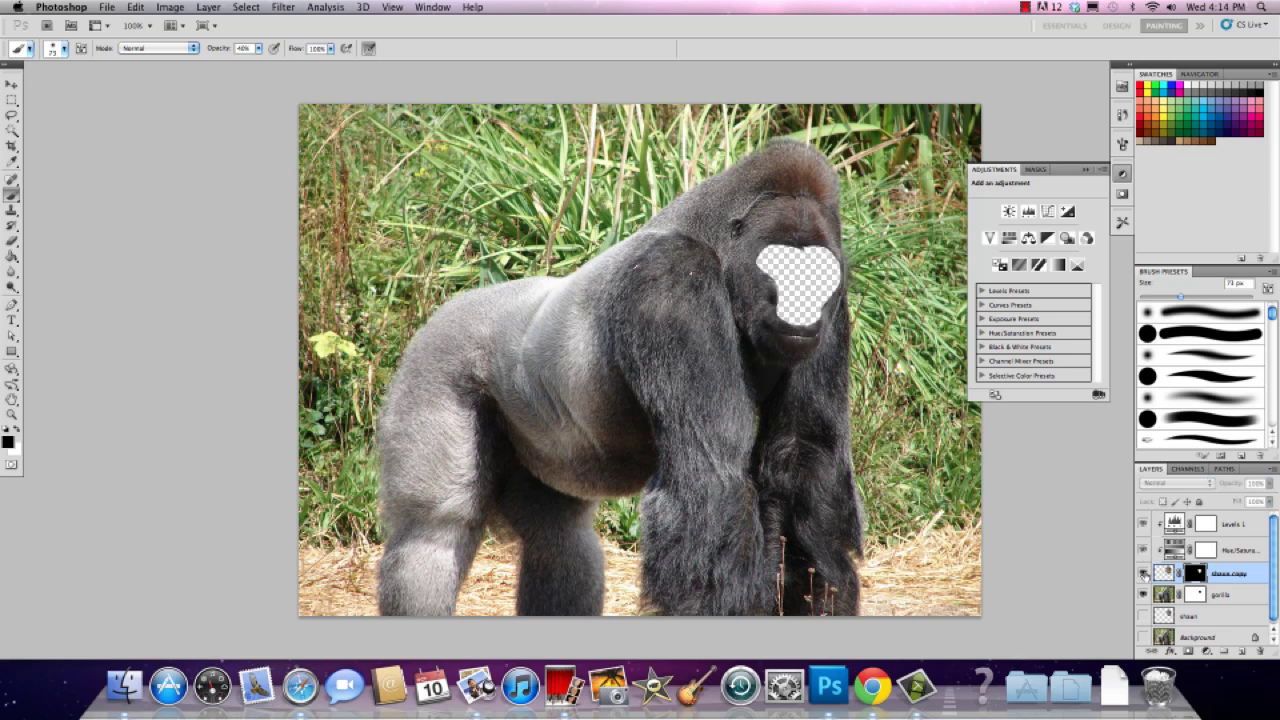
pyautogui.click(1143, 573)
pyautogui.click(1143, 573)
pyautogui.click(1143, 573)
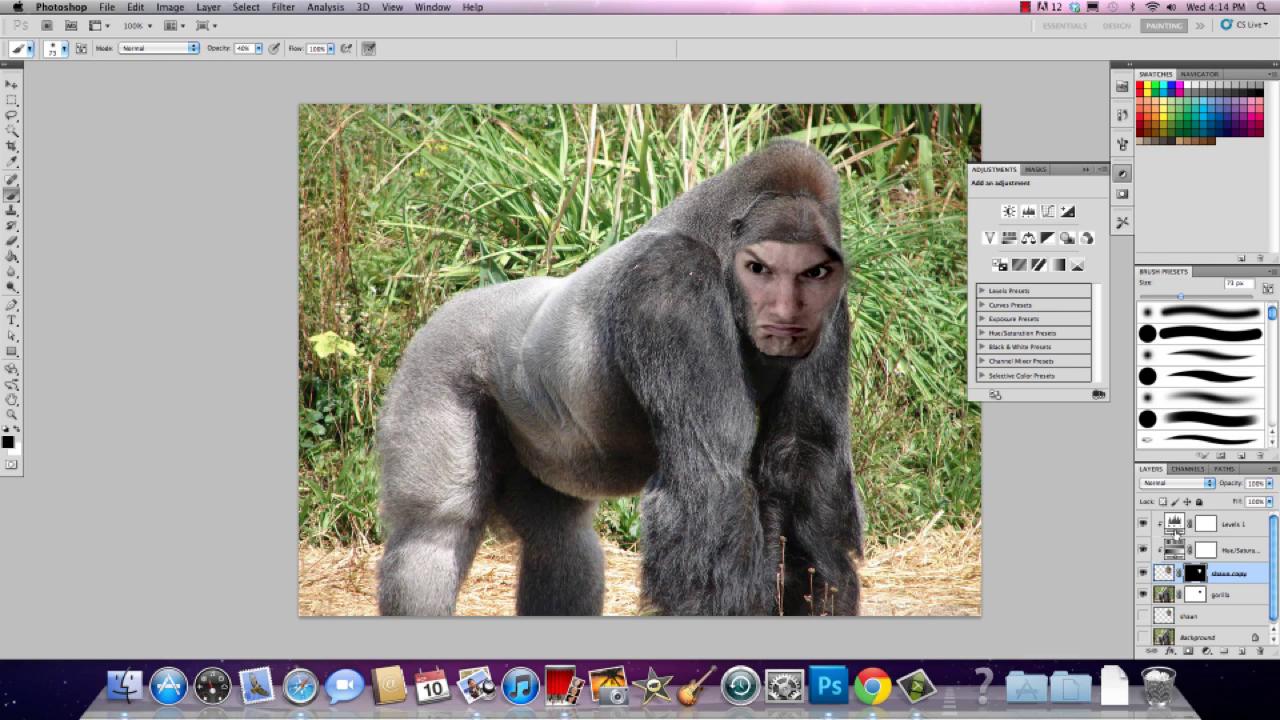
pyautogui.click(1176, 533)
pyautogui.click(1242, 651)
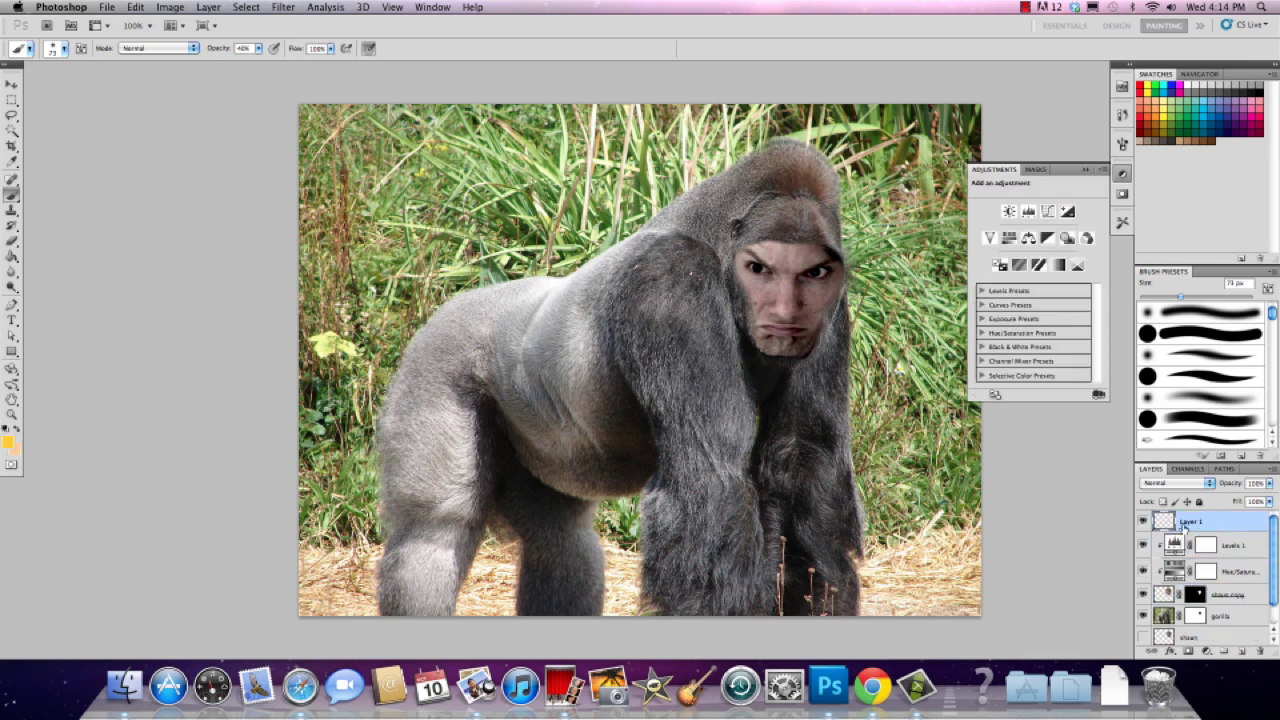
# Rename Layer 1 to 'dark brow'.
pyautogui.doubleClick(1192, 522)
pyautogui.write('ddrk brow')
pyautogui.press('Return')
# Paint black over the forehead brow and erase the stray paint.
pyautogui.click(5, 429)
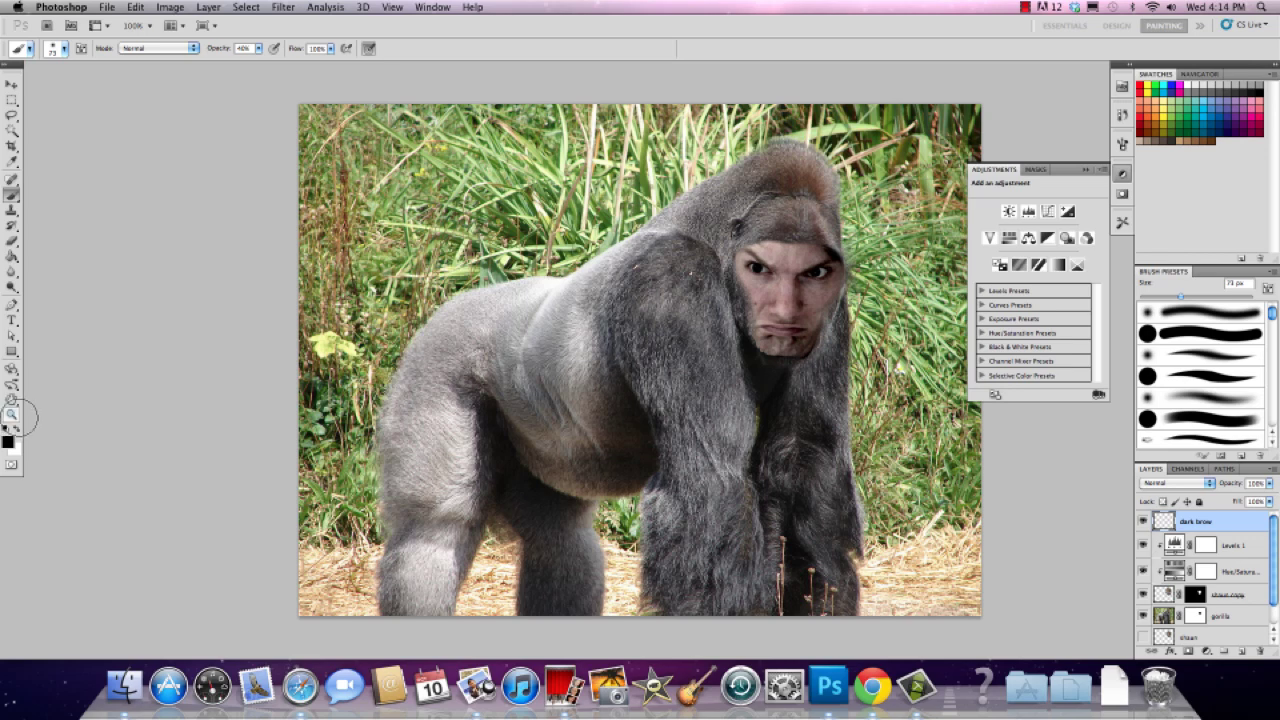
pyautogui.moveTo(784, 237)
pyautogui.mouseDown()
pyautogui.moveTo(777, 262)
pyautogui.moveTo(812, 250)
pyautogui.moveTo(765, 245)
pyautogui.moveTo(817, 252)
pyautogui.moveTo(745, 252)
pyautogui.mouseUp()
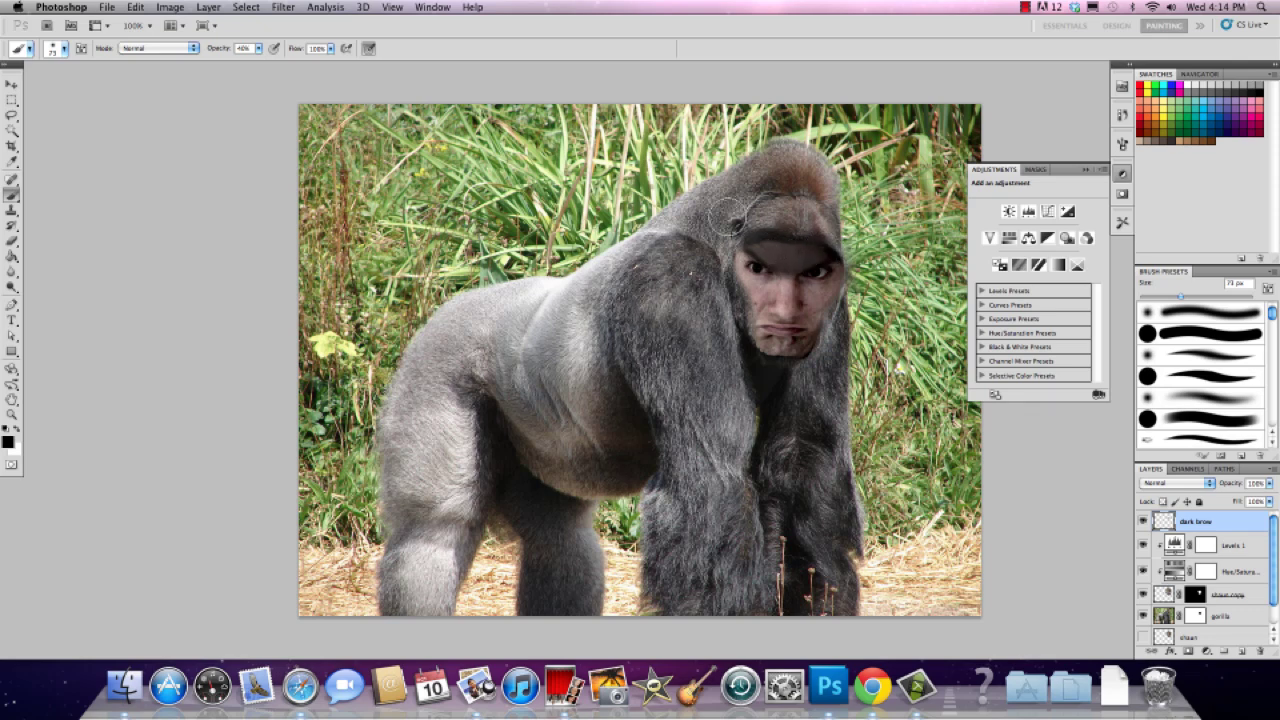
pyautogui.click(12, 241)
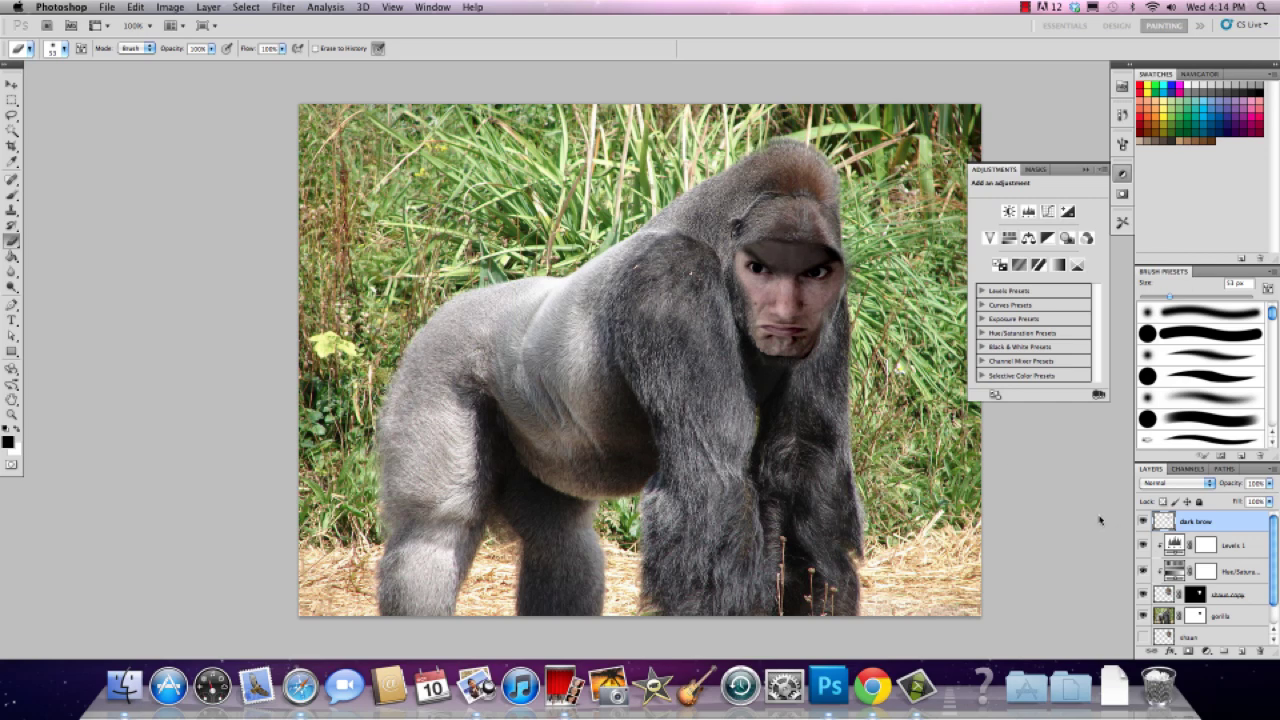
# Fade the dark brow layer to 71% opacity and darken the left brow further.
pyautogui.click(1266, 483)
pyautogui.moveTo(1267, 498); pyautogui.dragTo(1238, 502)
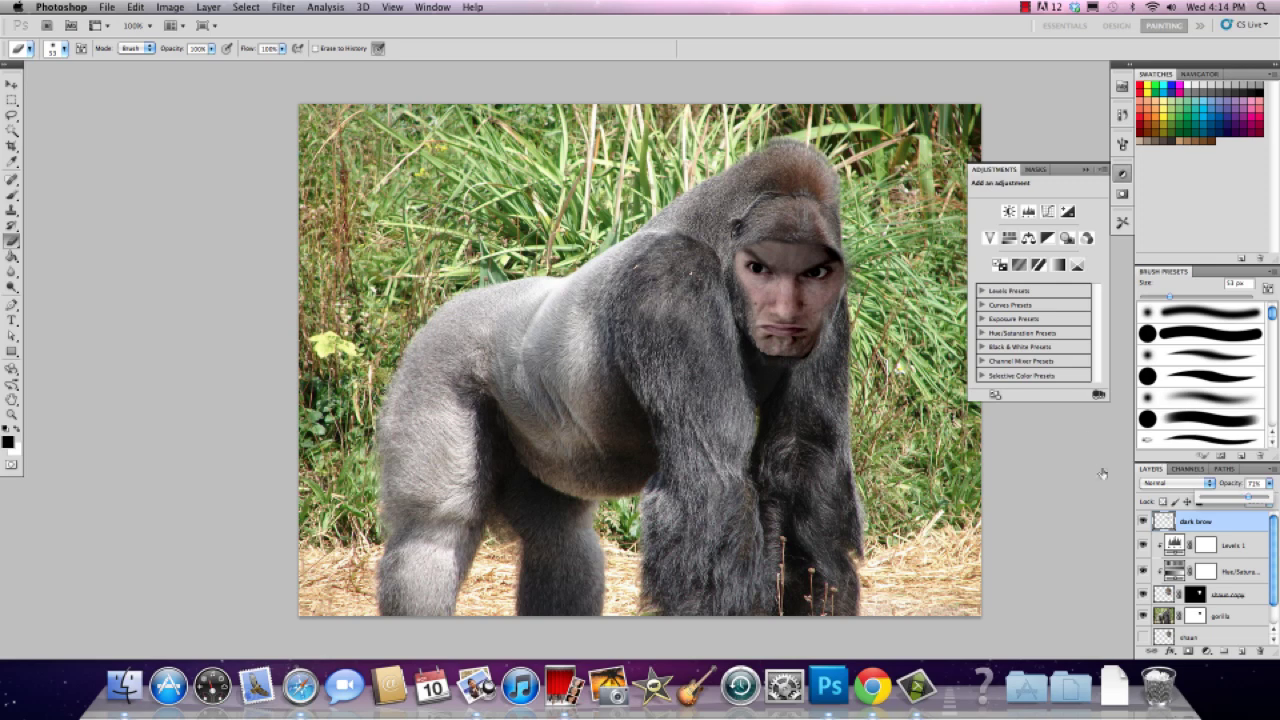
pyautogui.click(781, 238)
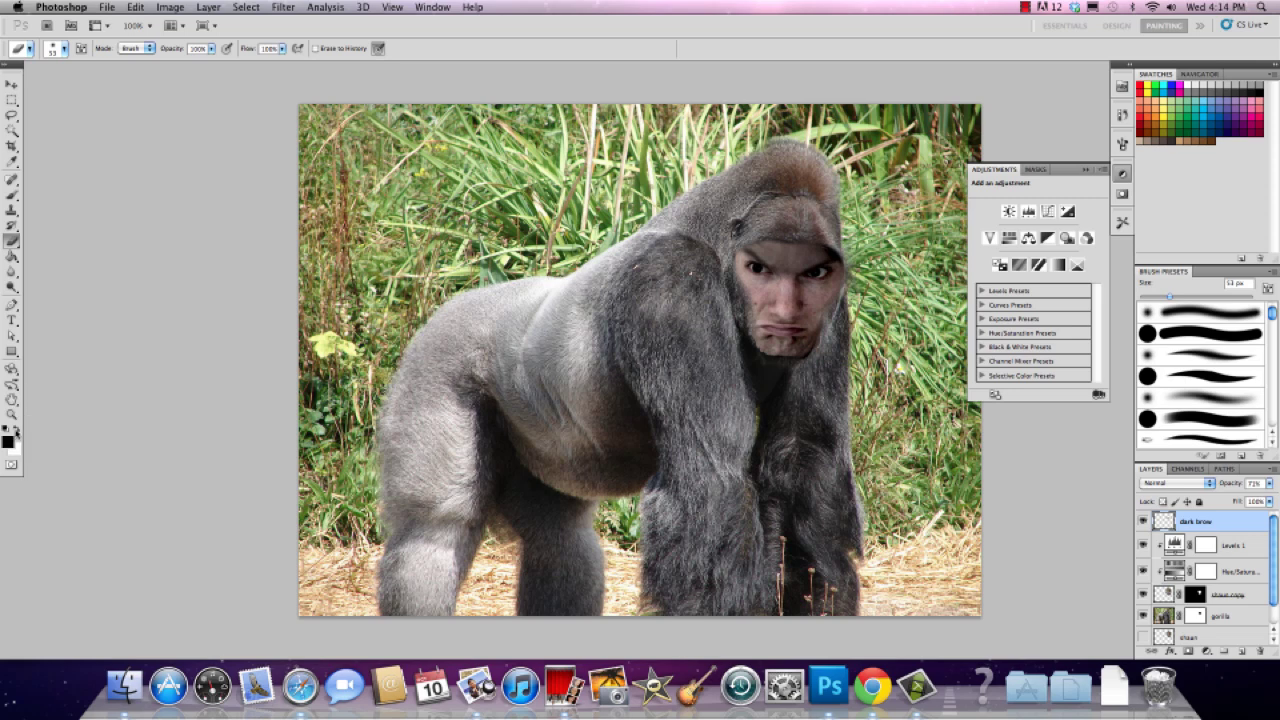
pyautogui.click(11, 195)
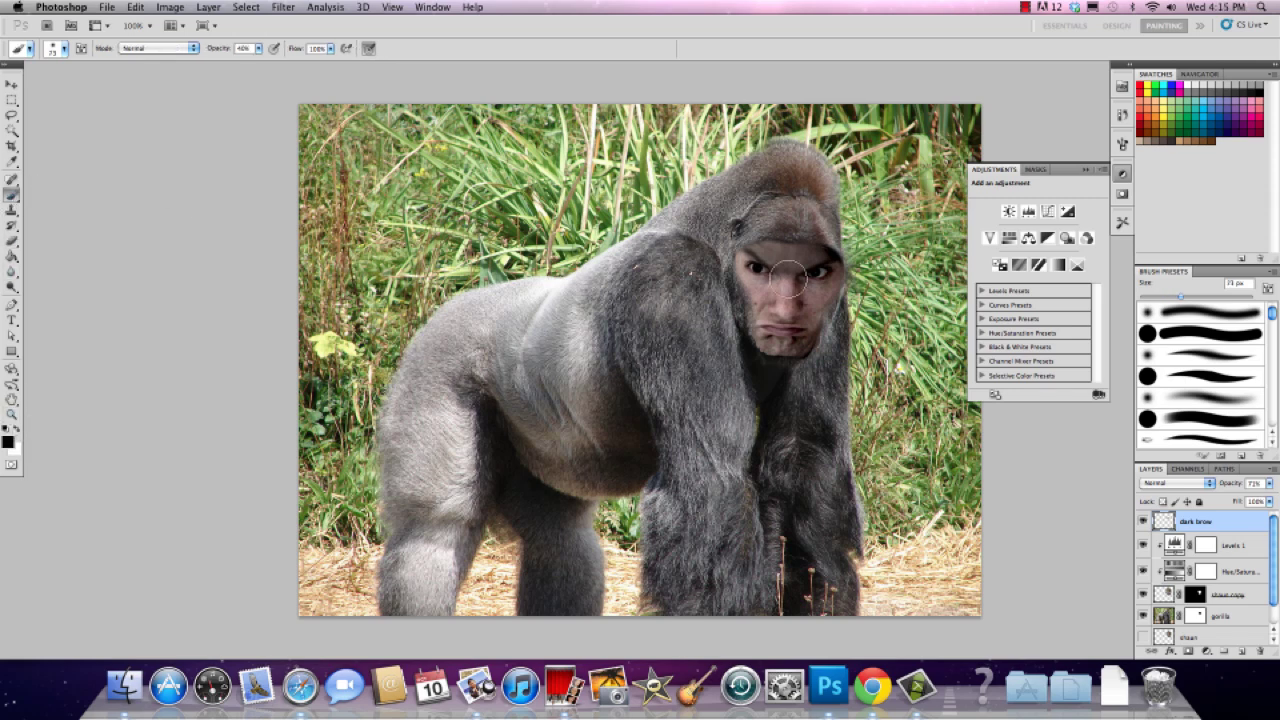
pyautogui.moveTo(780, 257)
pyautogui.mouseDown()
pyautogui.moveTo(754, 254)
pyautogui.moveTo(820, 258)
pyautogui.moveTo(767, 247)
pyautogui.moveTo(783, 262)
pyautogui.moveTo(762, 244)
pyautogui.moveTo(812, 256)
pyautogui.moveTo(792, 254)
pyautogui.mouseUp()
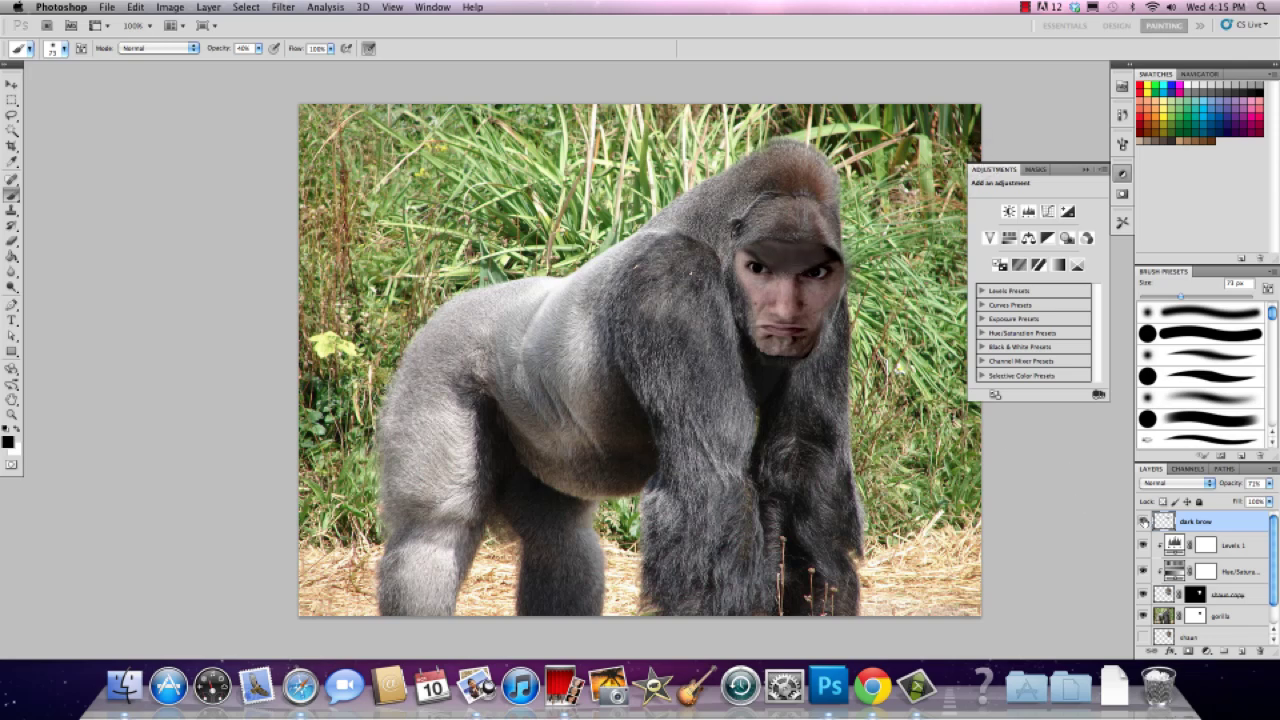
# Toggle the dark brow layer to compare, leave it hidden, and select the face layer's mask.
pyautogui.click(1143, 521)
pyautogui.click(1143, 521)
pyautogui.click(1143, 521)
pyautogui.click(1143, 521)
pyautogui.click(1143, 521)
pyautogui.click(1143, 521)
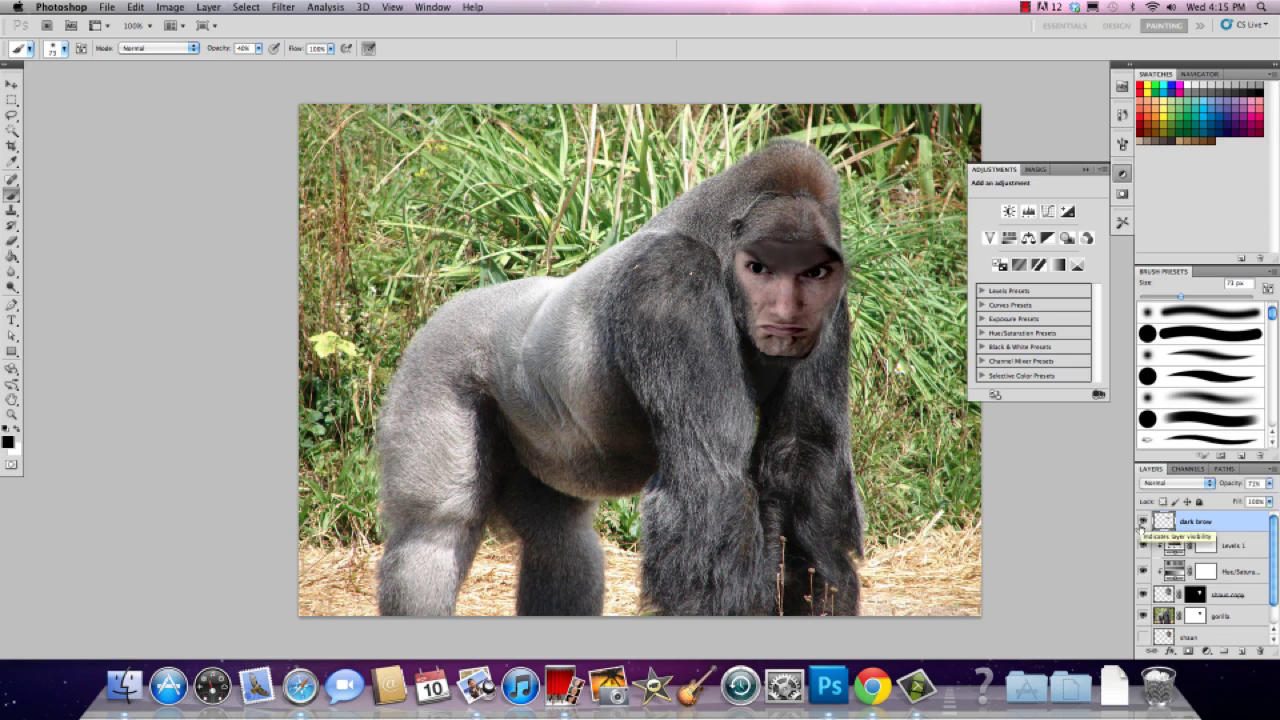
pyautogui.click(1143, 521)
pyautogui.click(1142, 524)
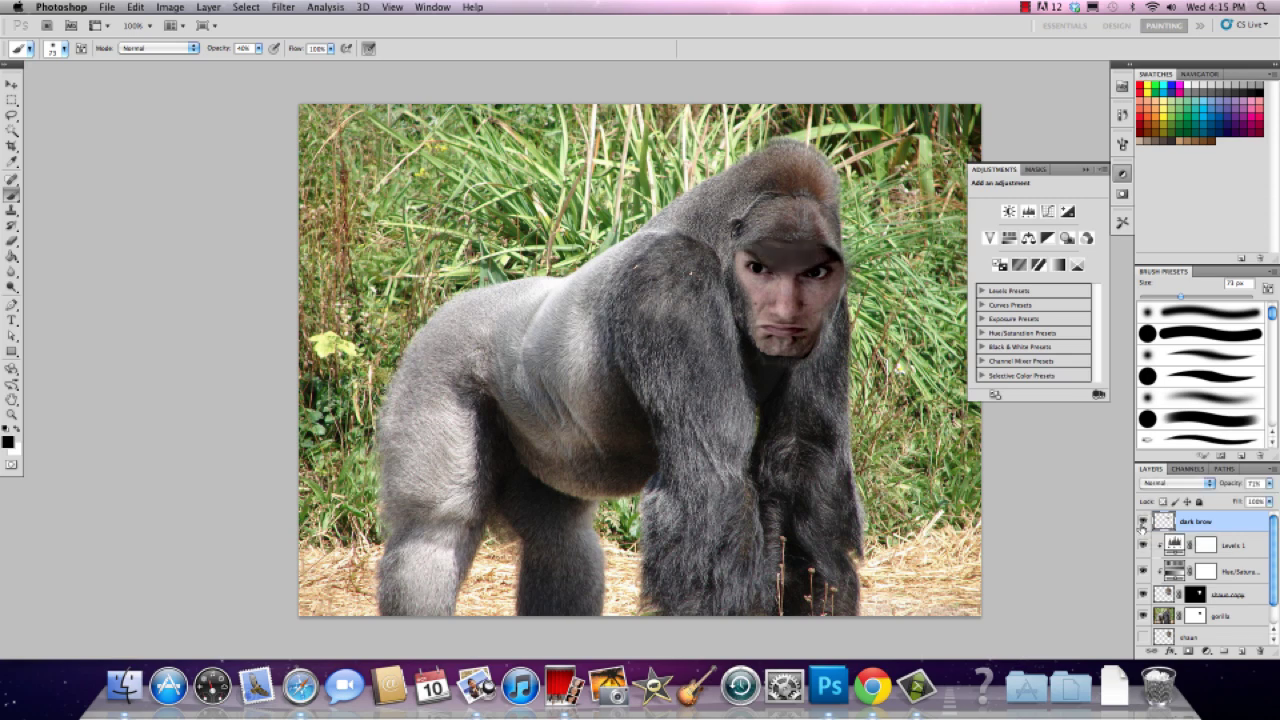
pyautogui.click(1142, 524)
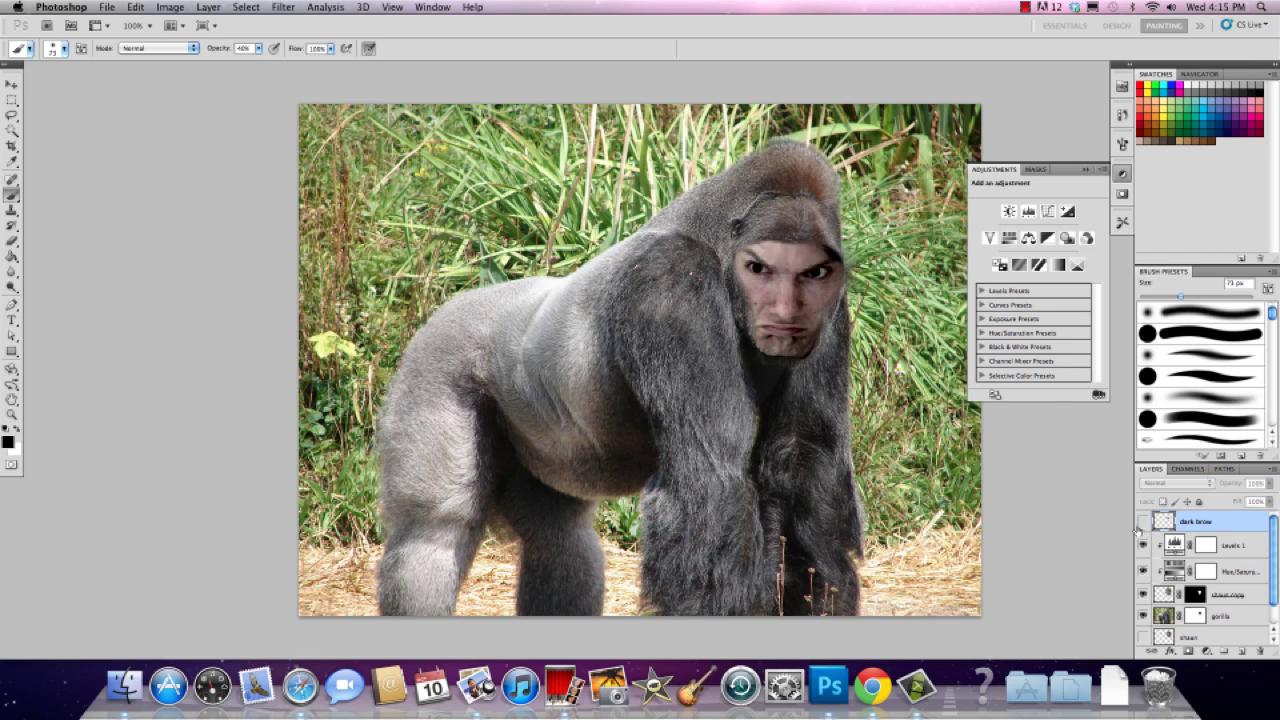
pyautogui.click(1142, 523)
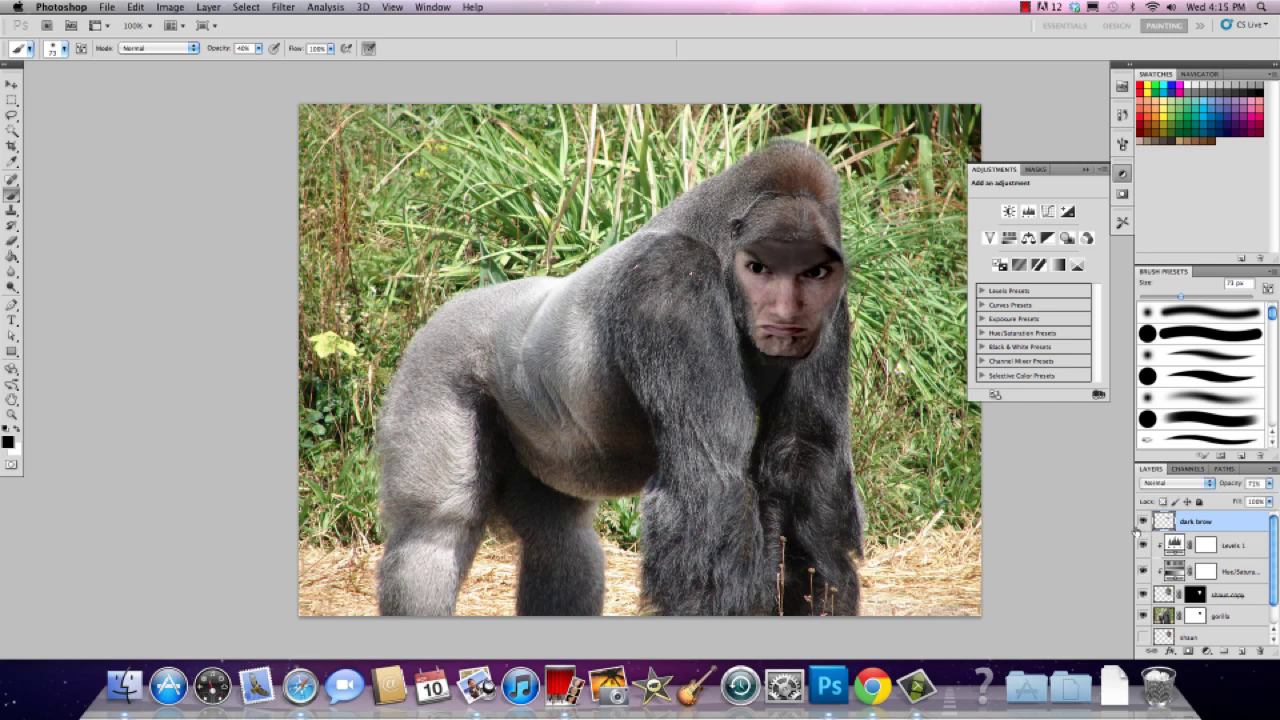
pyautogui.click(1142, 524)
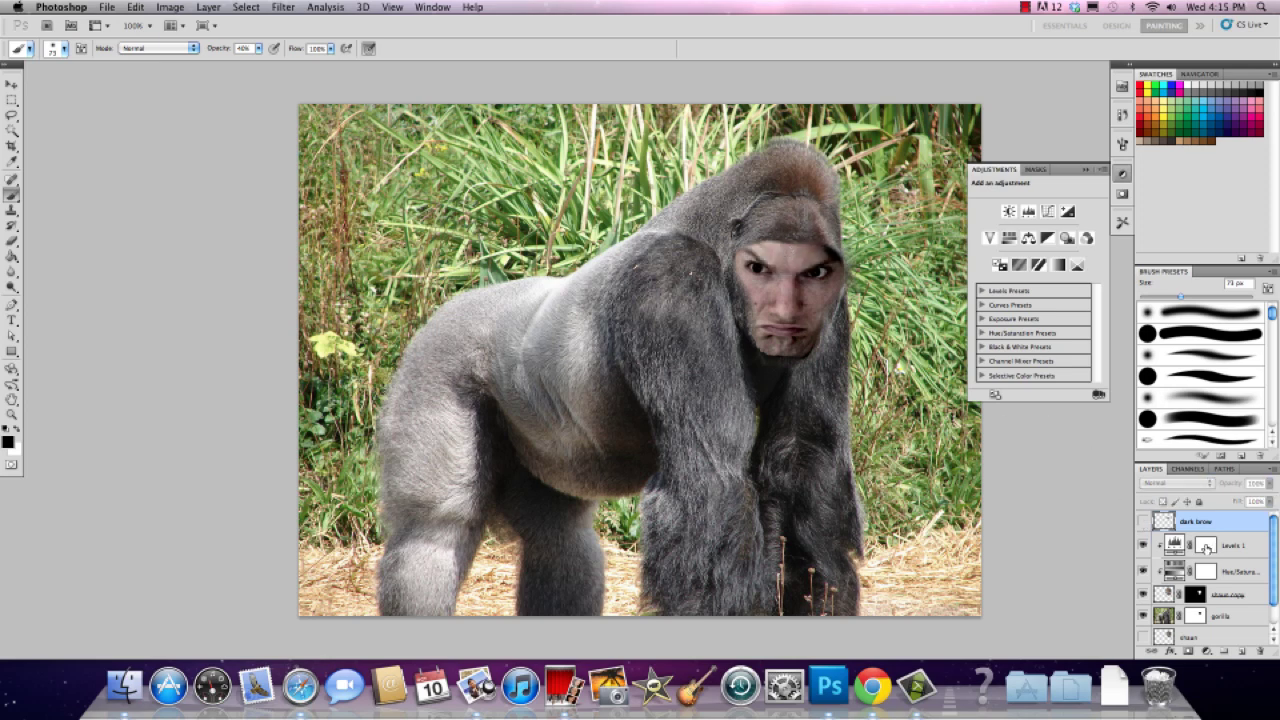
pyautogui.click(1195, 594)
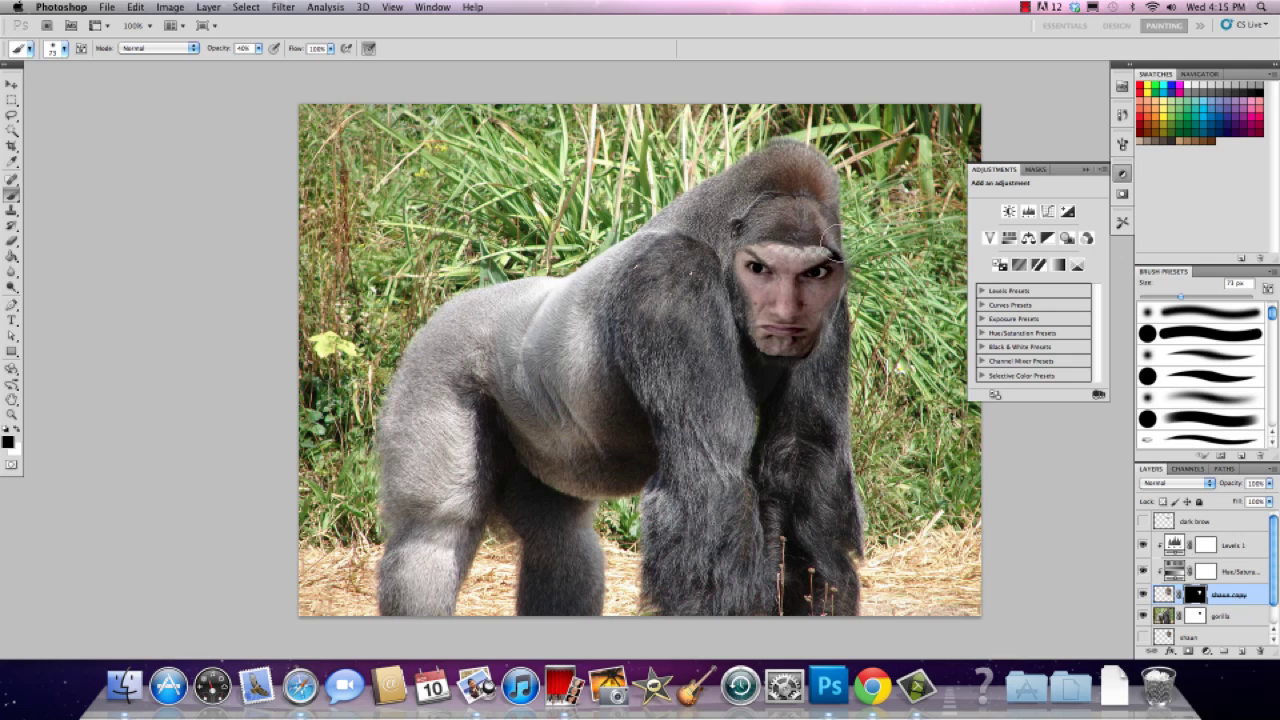
# On the gorilla layer mask, paint white to restore fur over the pale forehead patch.
pyautogui.click(1195, 617)
pyautogui.click(15, 428)
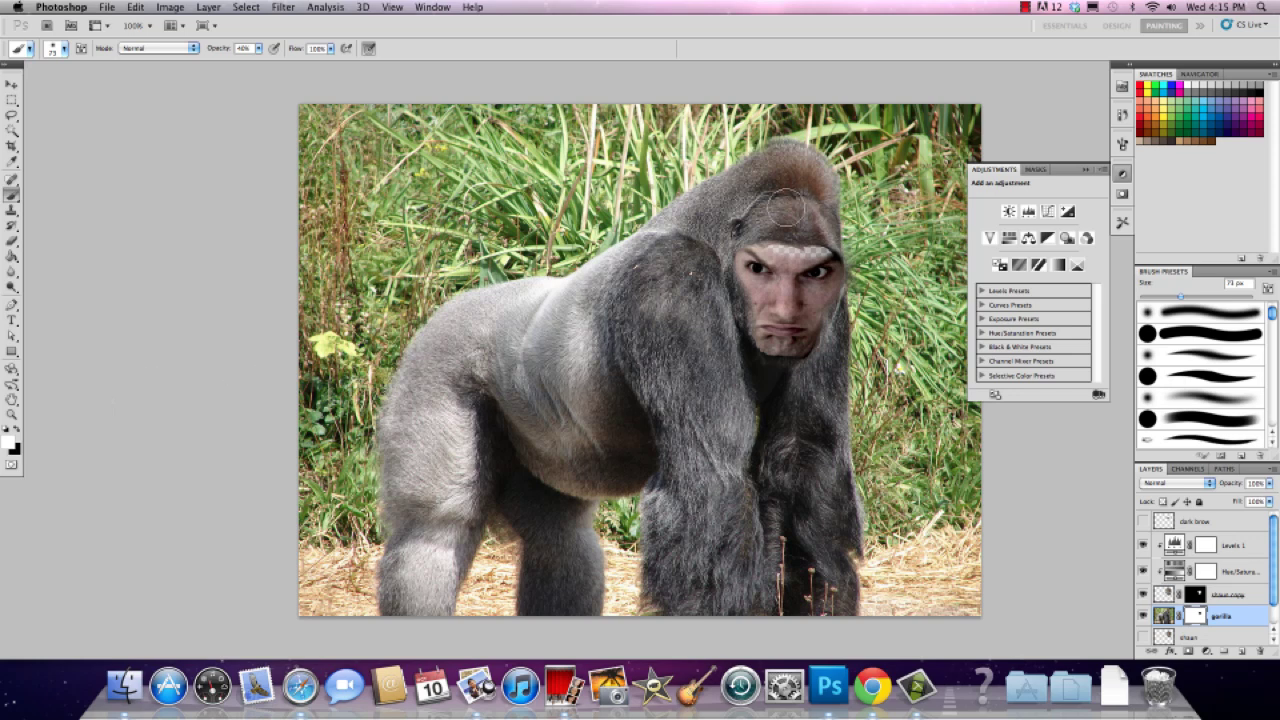
pyautogui.moveTo(772, 250)
pyautogui.mouseDown()
pyautogui.moveTo(820, 256)
pyautogui.moveTo(775, 254)
pyautogui.moveTo(818, 240)
pyautogui.moveTo(780, 248)
pyautogui.mouseUp()
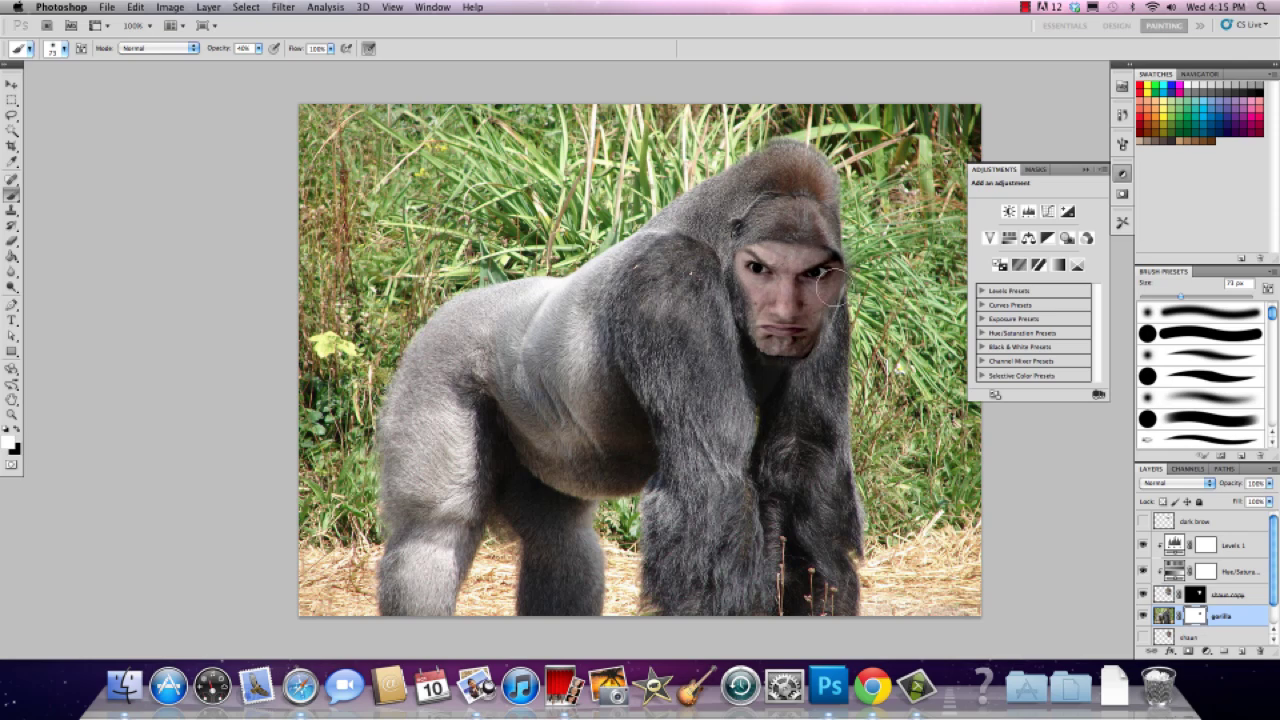
pyautogui.doubleClick(1200, 617)
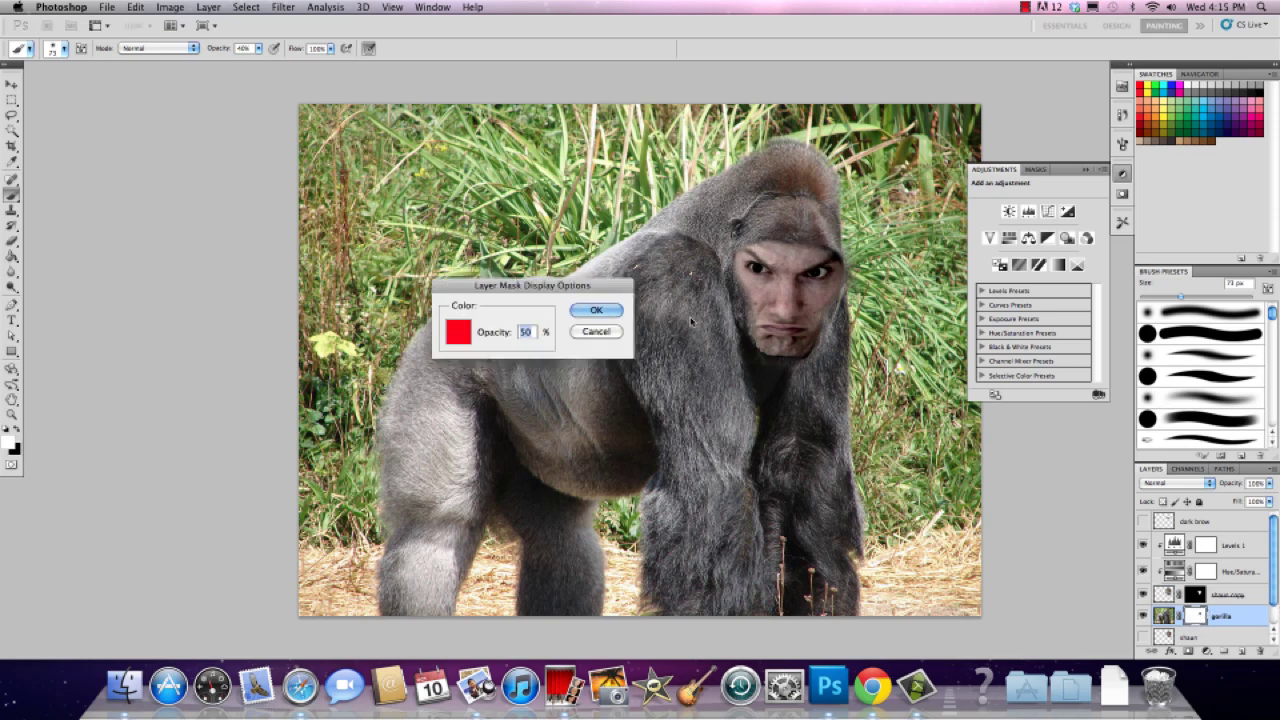
pyautogui.press('Return')
# With the face hidden, paint white around the eyes to remove the pale haze.
pyautogui.click(1143, 596)
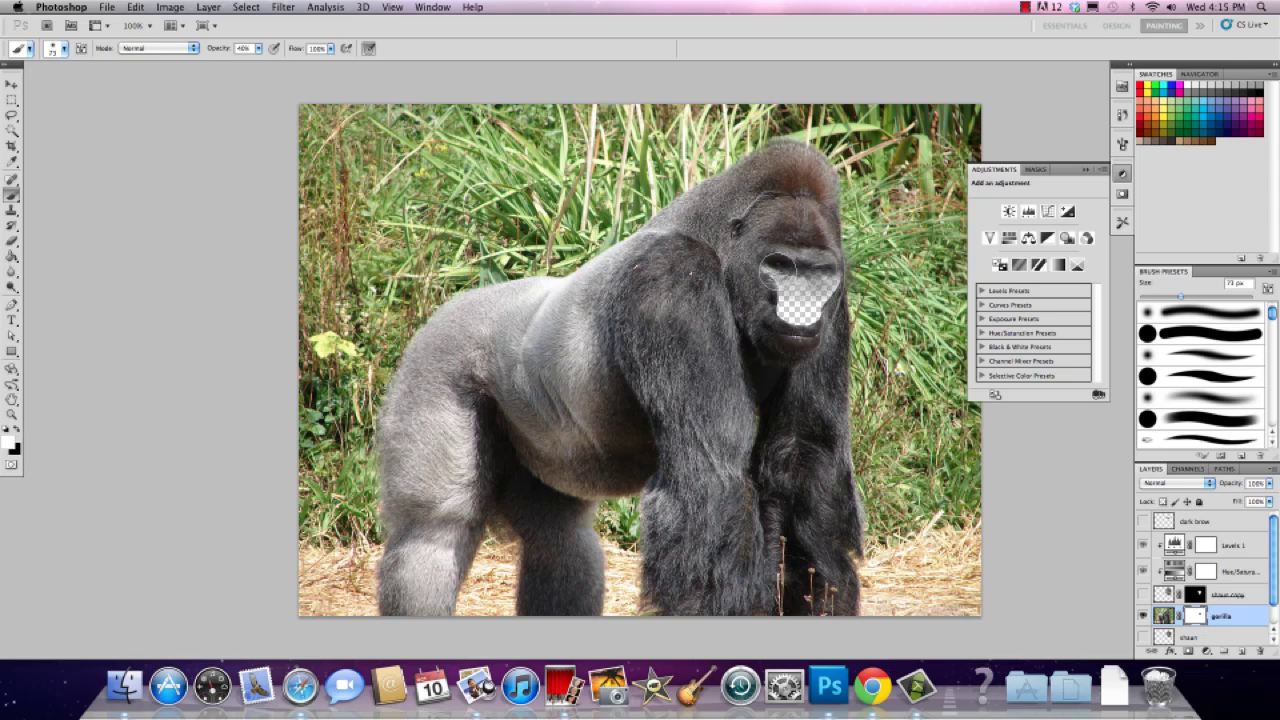
pyautogui.moveTo(805, 265)
pyautogui.mouseDown()
pyautogui.moveTo(820, 275)
pyautogui.moveTo(835, 255)
pyautogui.mouseUp()
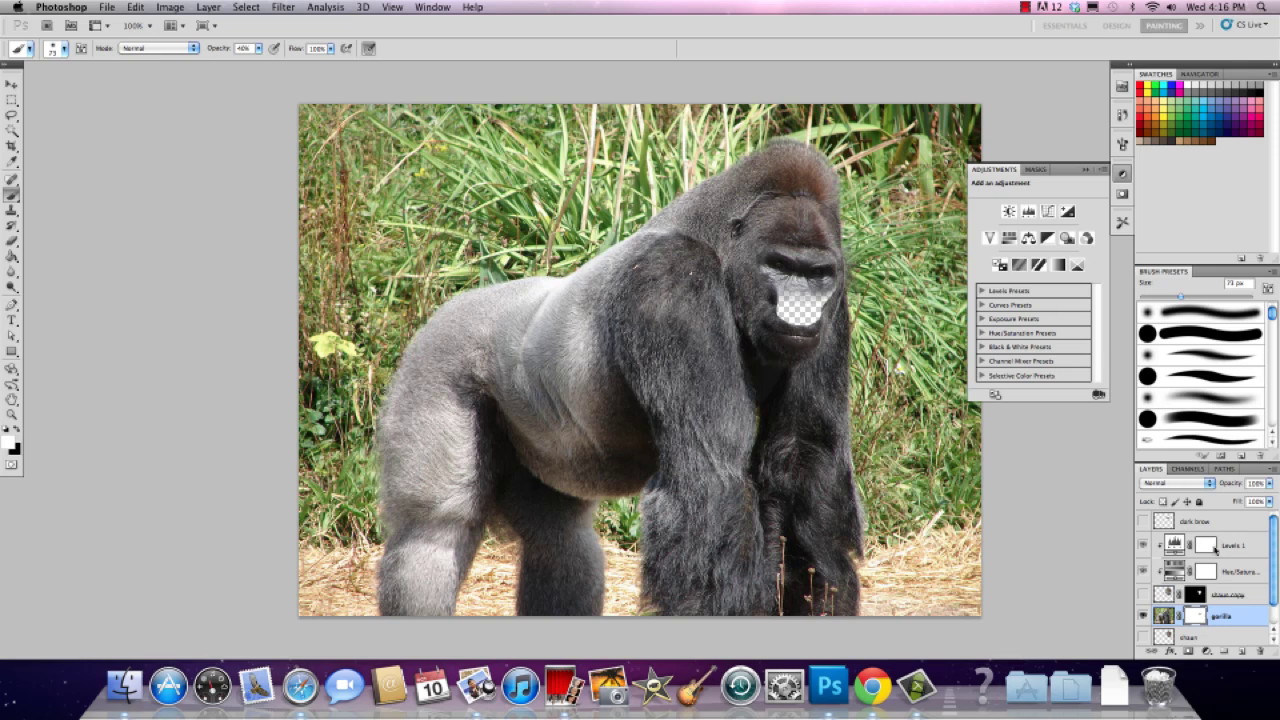
pyautogui.click(1144, 597)
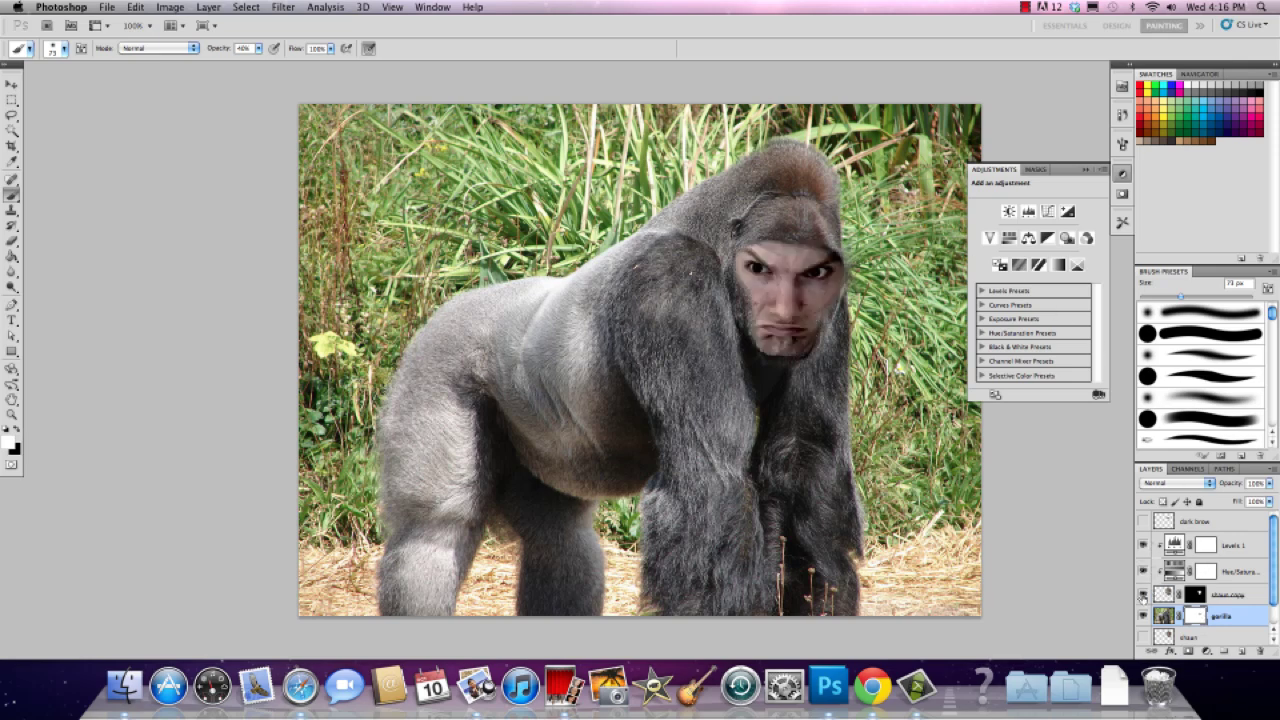
# Toggle the face layer on and off to check its blend with the gorilla fur.
pyautogui.click(1140, 596)
pyautogui.click(1140, 596)
pyautogui.click(1140, 596)
pyautogui.click(1140, 596)
pyautogui.click(1140, 596)
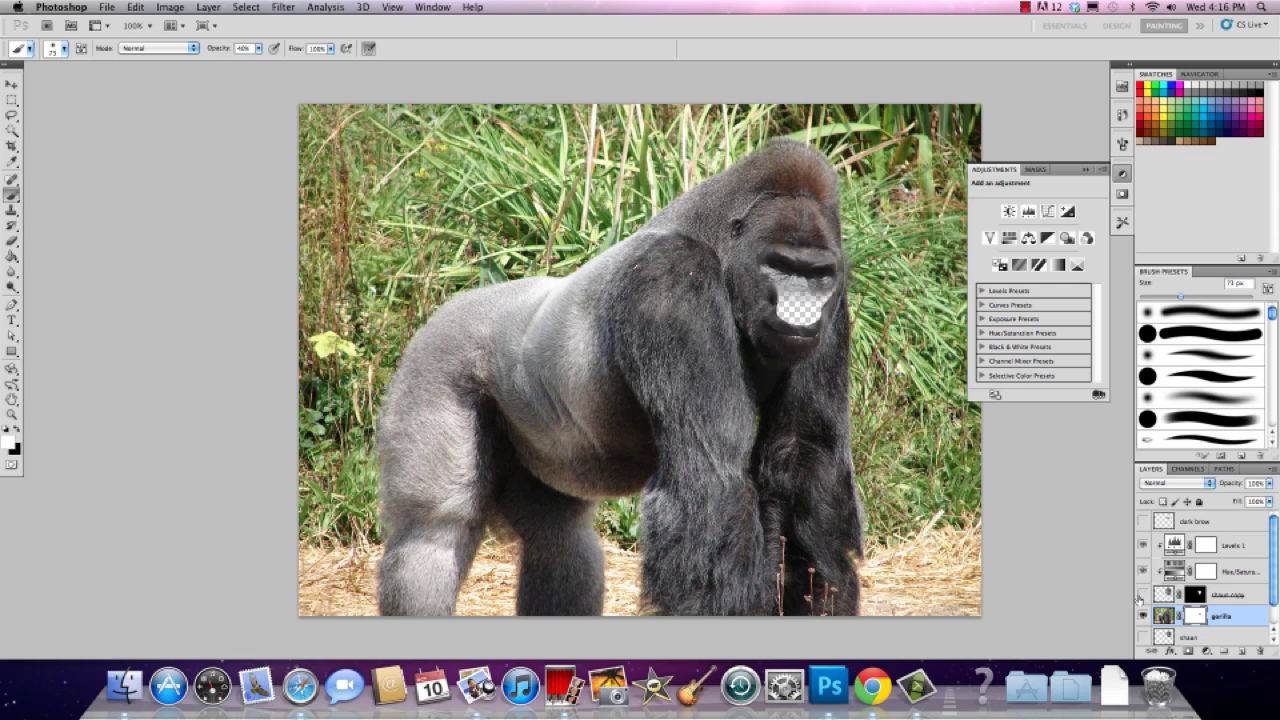
pyautogui.click(1140, 596)
pyautogui.click(1140, 596)
pyautogui.click(1140, 596)
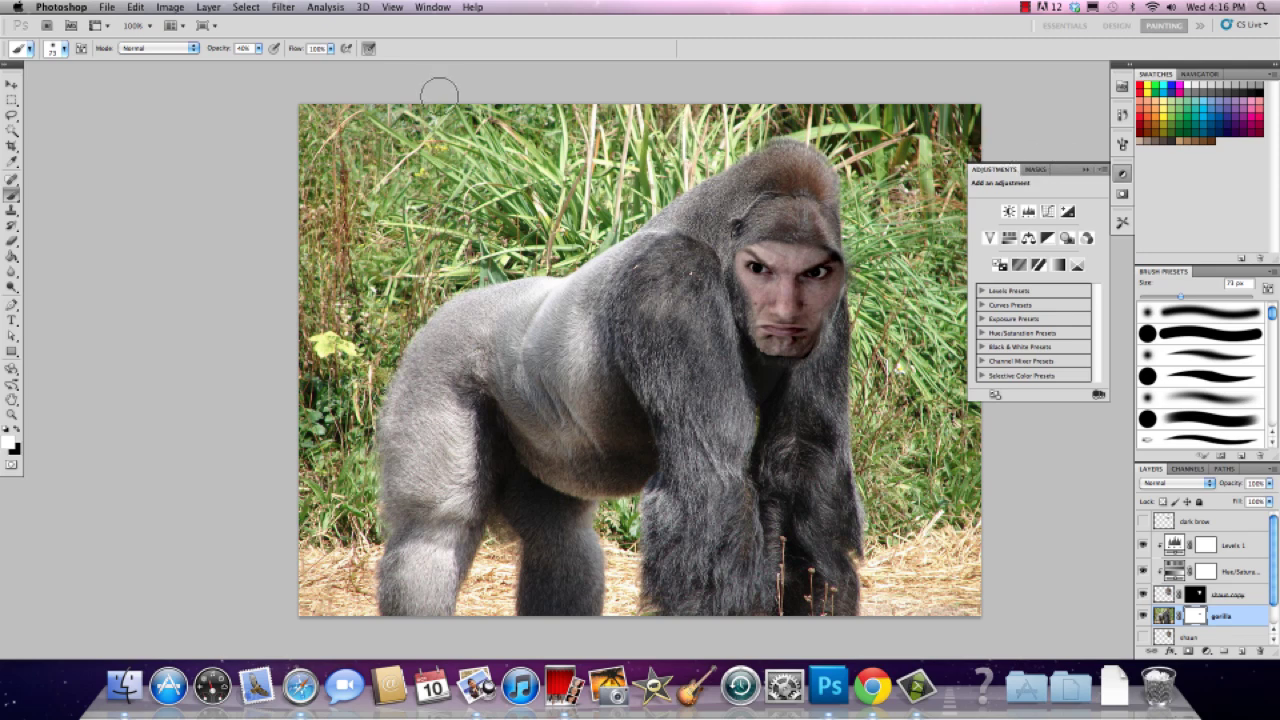
# Save the image under the new name 'shaun-the-gorilla'.
pyautogui.click(105, 8)
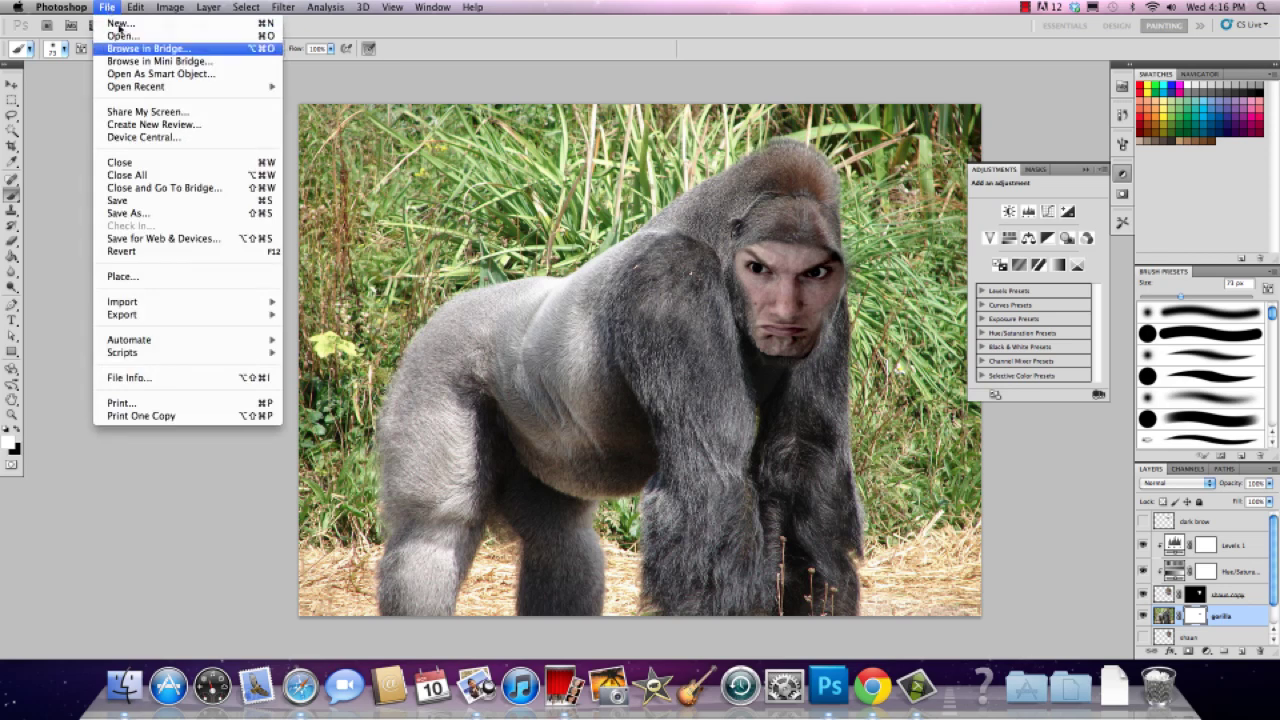
pyautogui.click(121, 208)
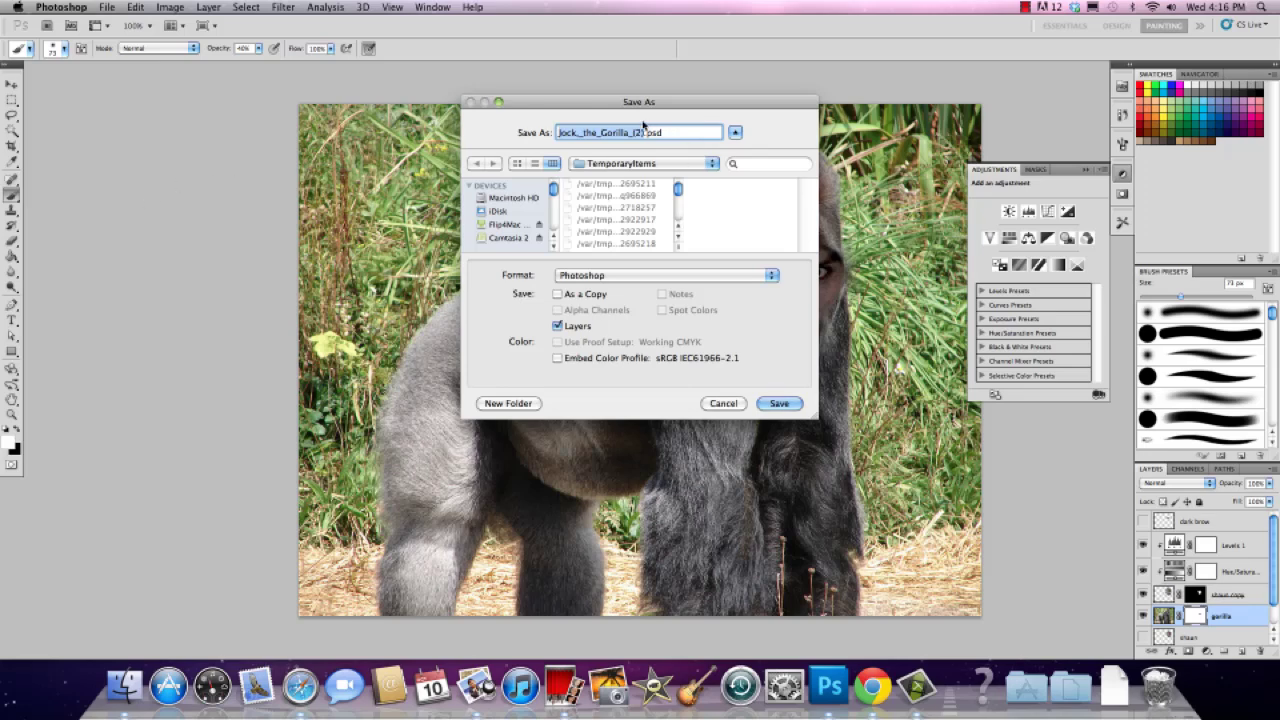
pyautogui.write('shaunthe')
pyautogui.press('BackSpace')
pyautogui.press('BackSpace')
pyautogui.press('BackSpace')
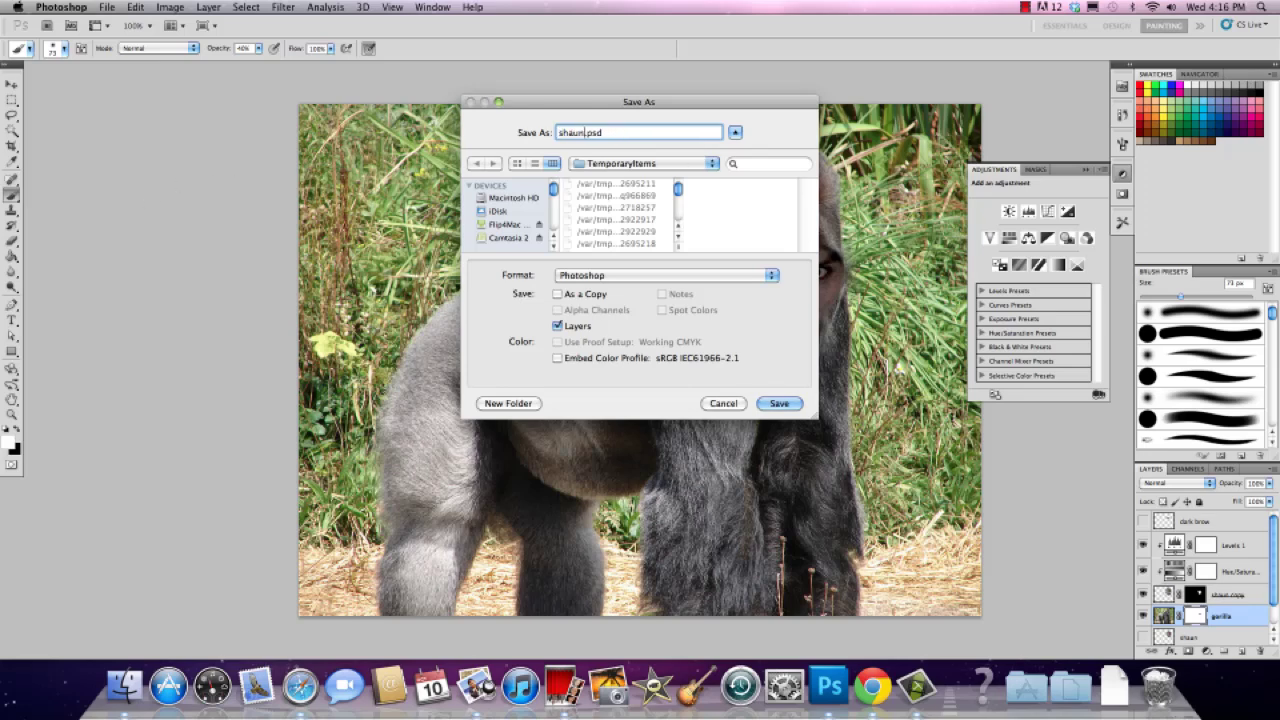
pyautogui.write('-the-gorilla')
# Browse the save location list to the home folder's Documents folder.
pyautogui.click(712, 164)
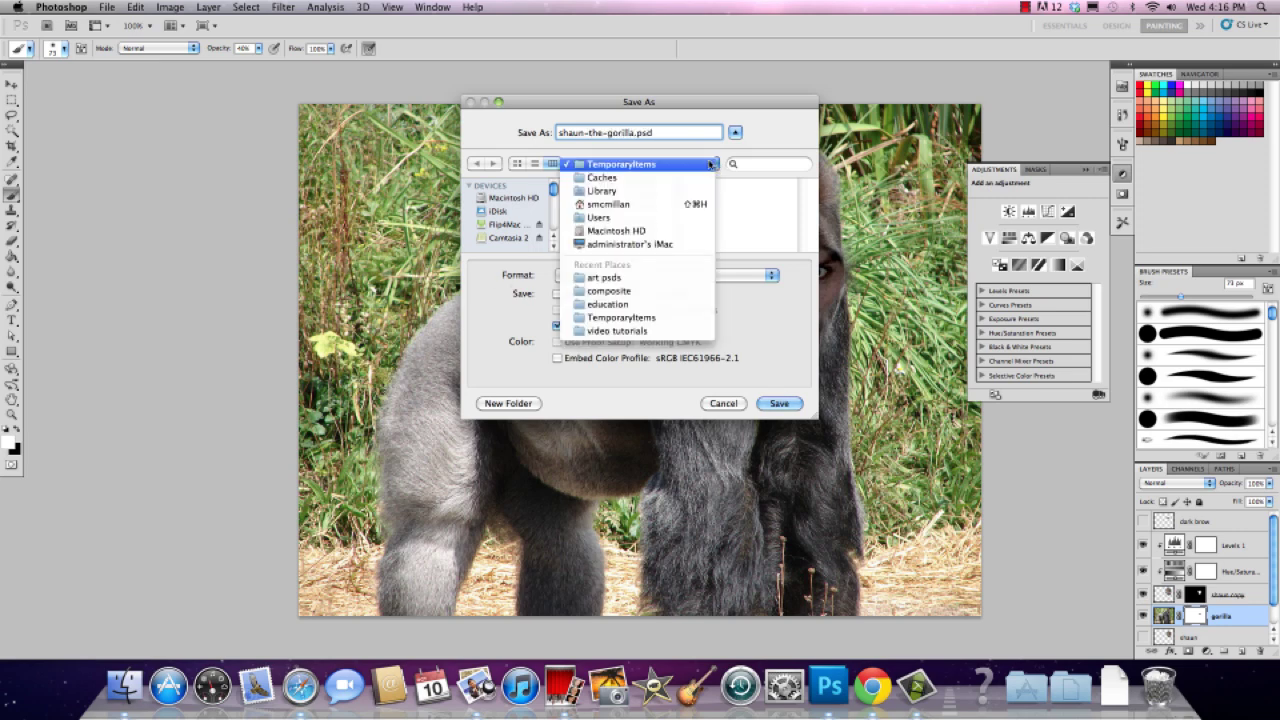
pyautogui.click(612, 204)
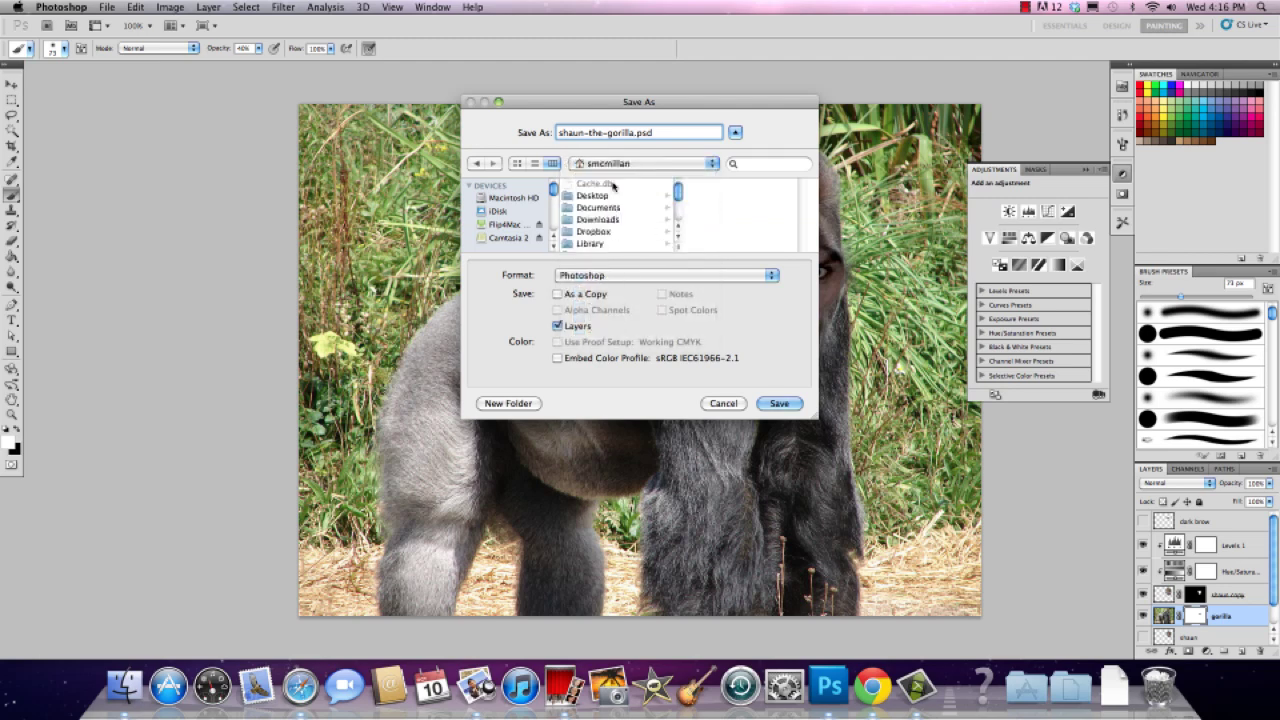
pyautogui.click(611, 210)
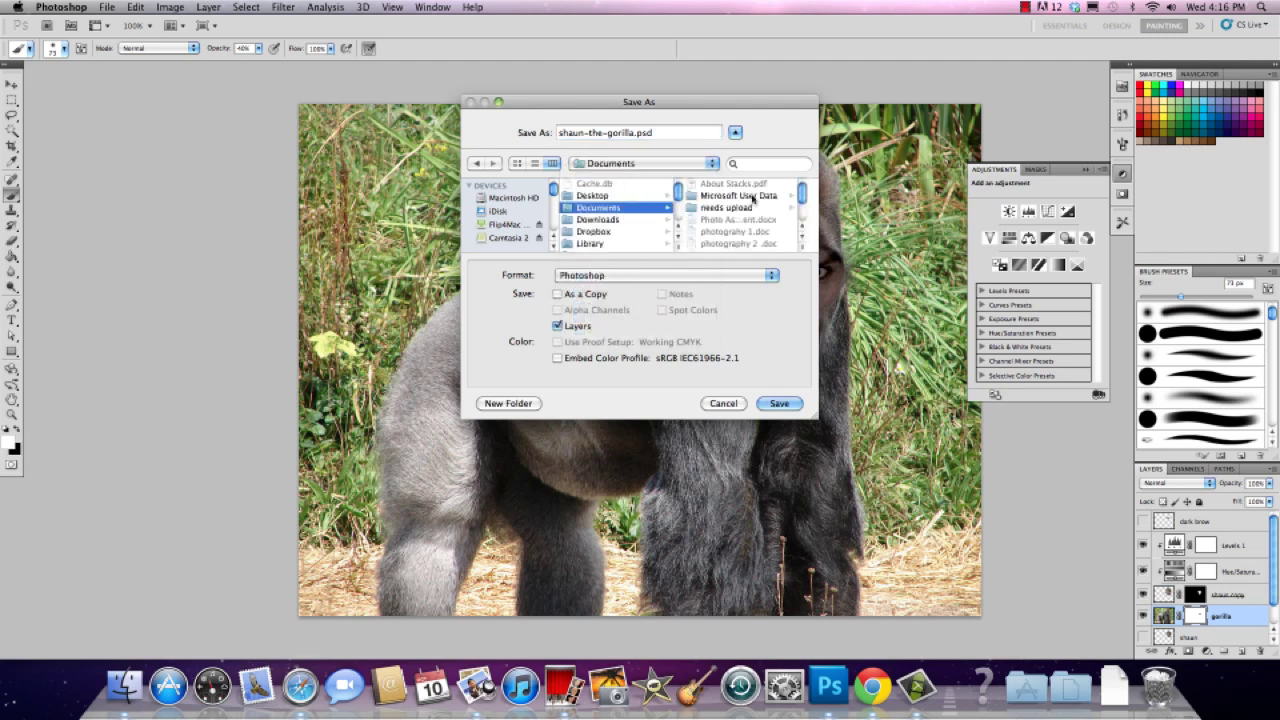
pyautogui.scroll(-3, 792, 204)
pyautogui.scroll(3, 794, 195)
# Save the layered PSD into Dropbox > art psds > composite, accepting the format options.
pyautogui.click(600, 232)
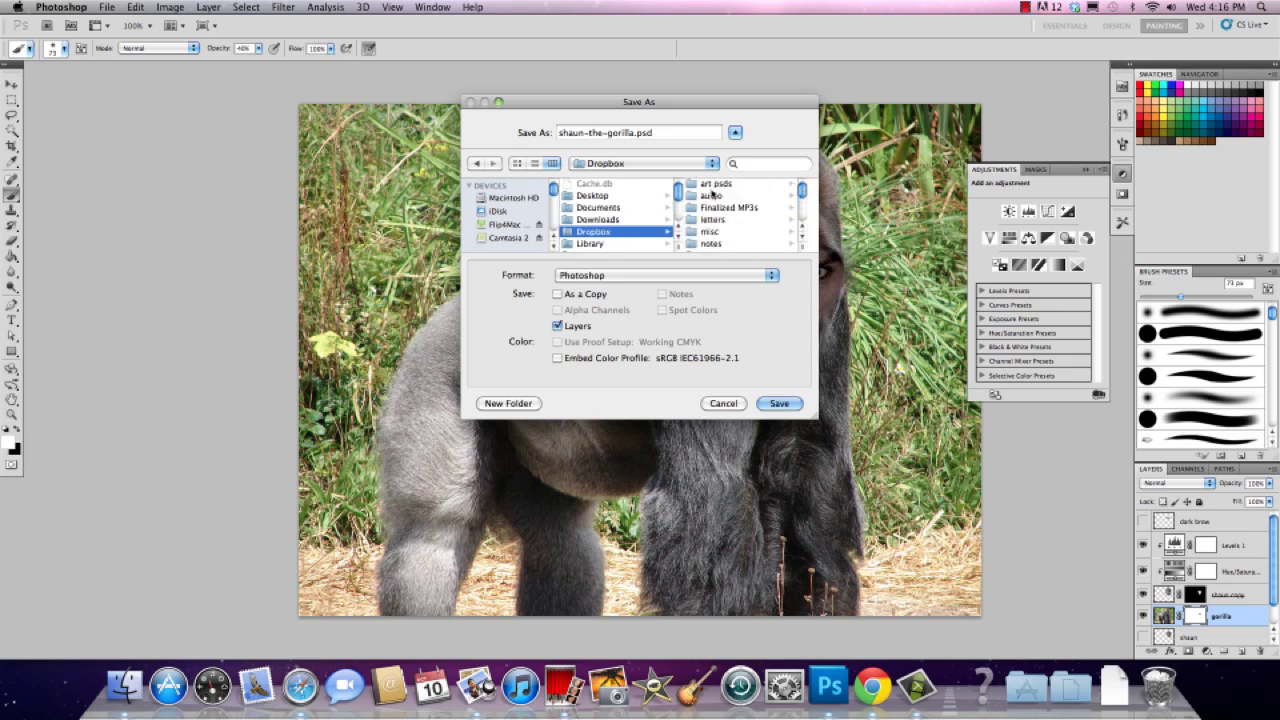
pyautogui.click(714, 184)
pyautogui.scroll(-1, 812, 194)
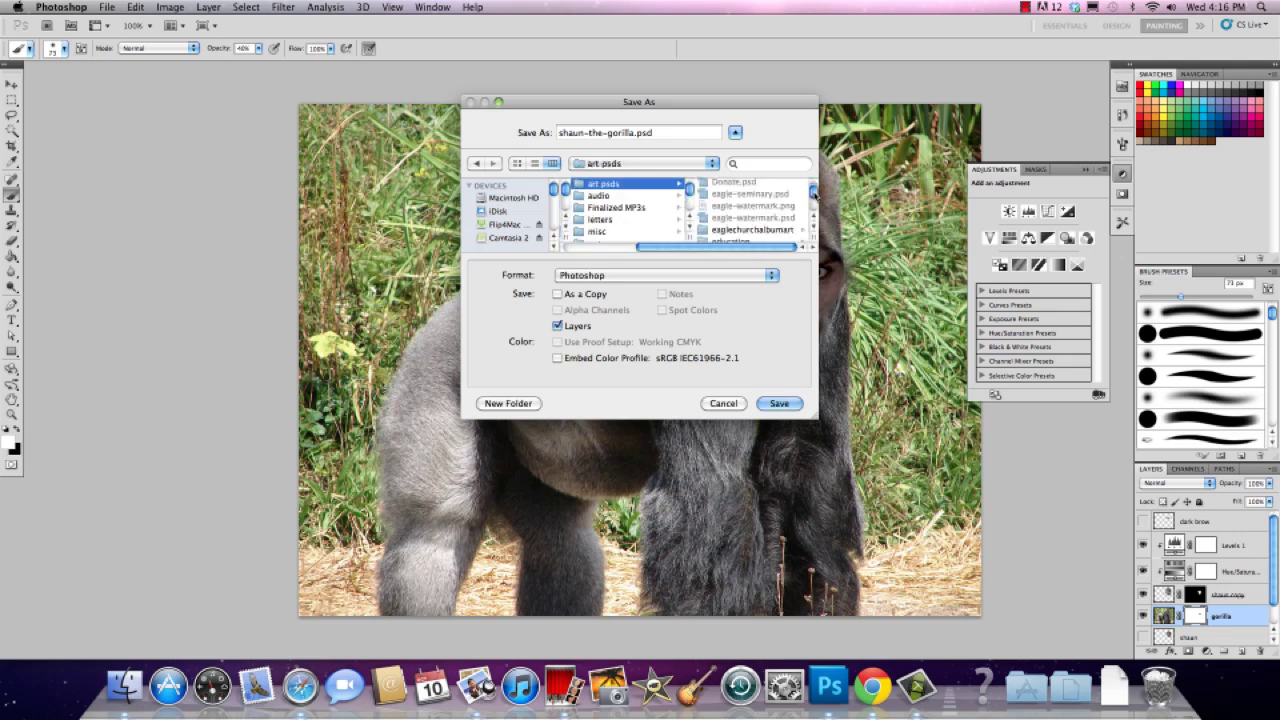
pyautogui.scroll(2, 814, 193)
pyautogui.click(814, 227)
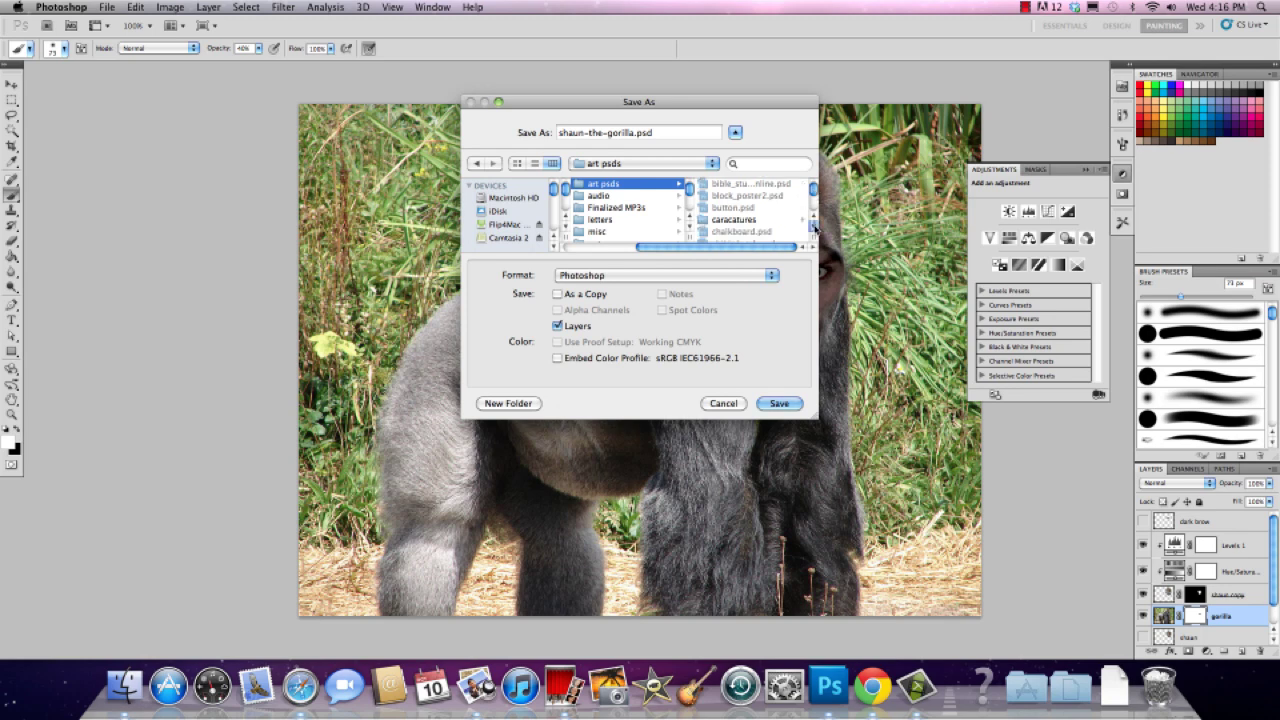
pyautogui.click(814, 227)
pyautogui.click(814, 227)
pyautogui.scroll(-1, 780, 226)
pyautogui.click(742, 220)
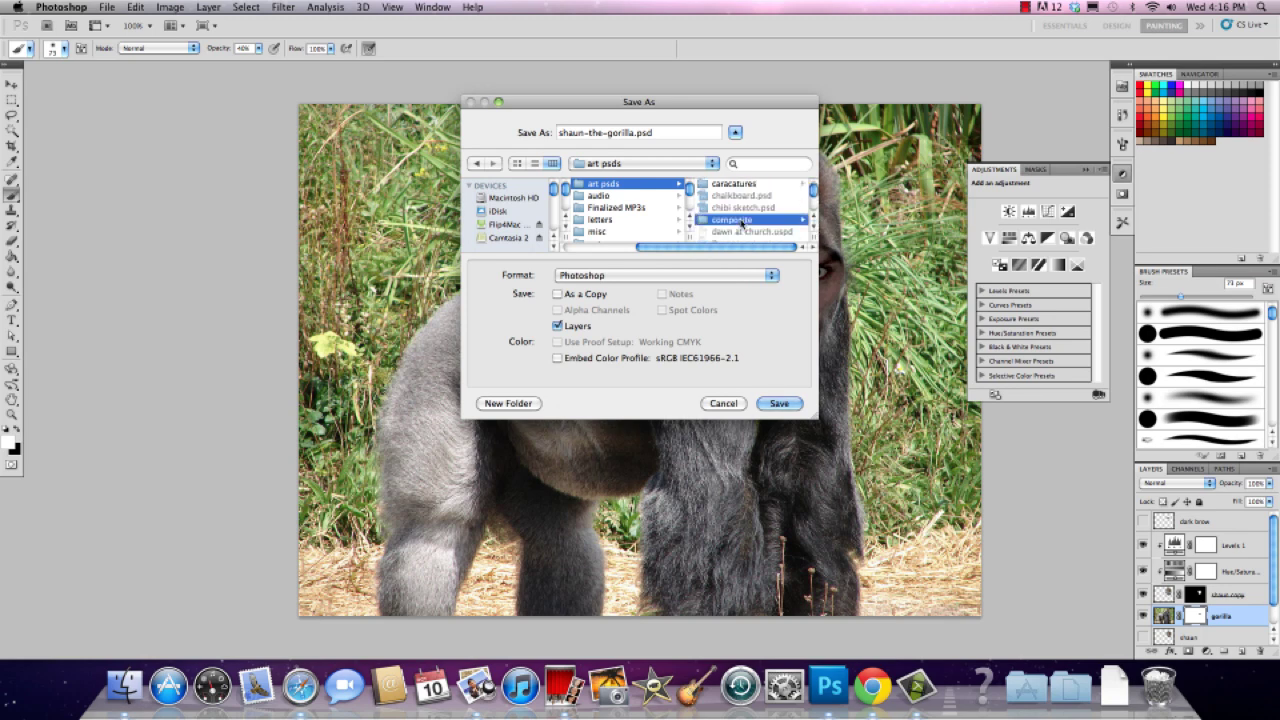
pyautogui.click(779, 403)
pyautogui.click(789, 291)
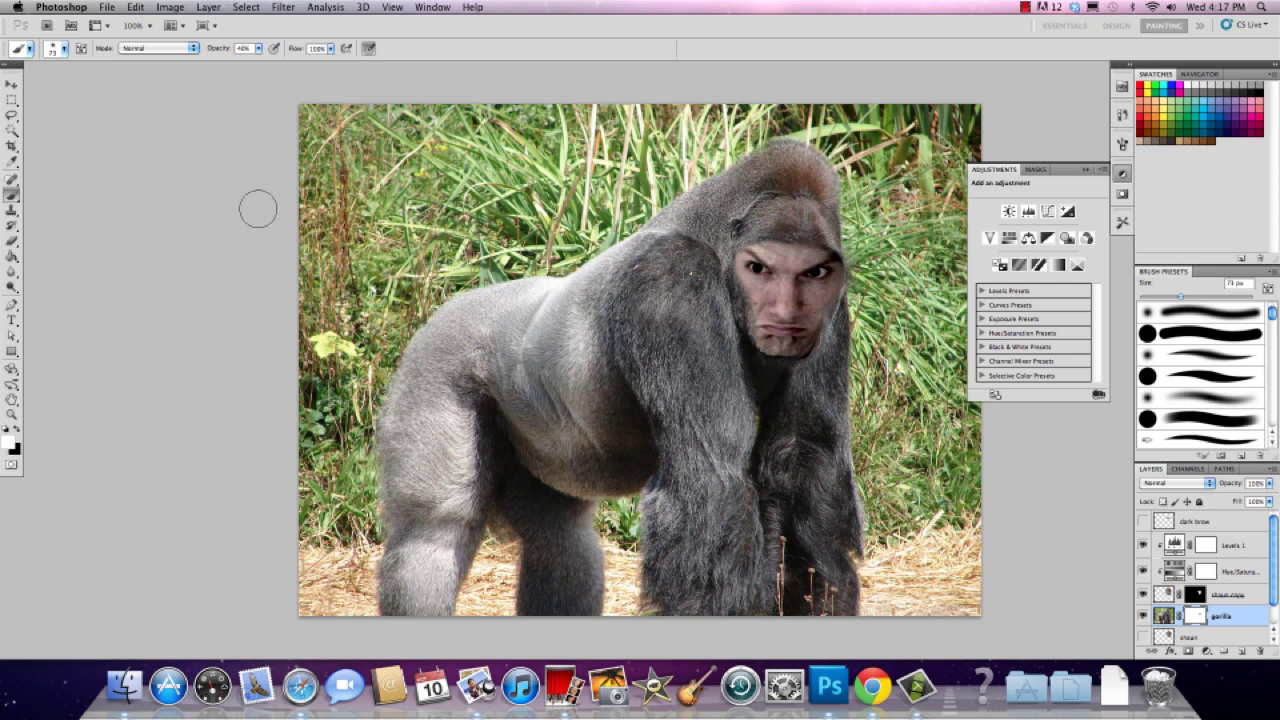
# Brush more gorilla fur over the face's forehead, then switch to the Photo Booth window.
pyautogui.moveTo(805, 252); pyautogui.dragTo(748, 240)
pyautogui.click(915, 686)
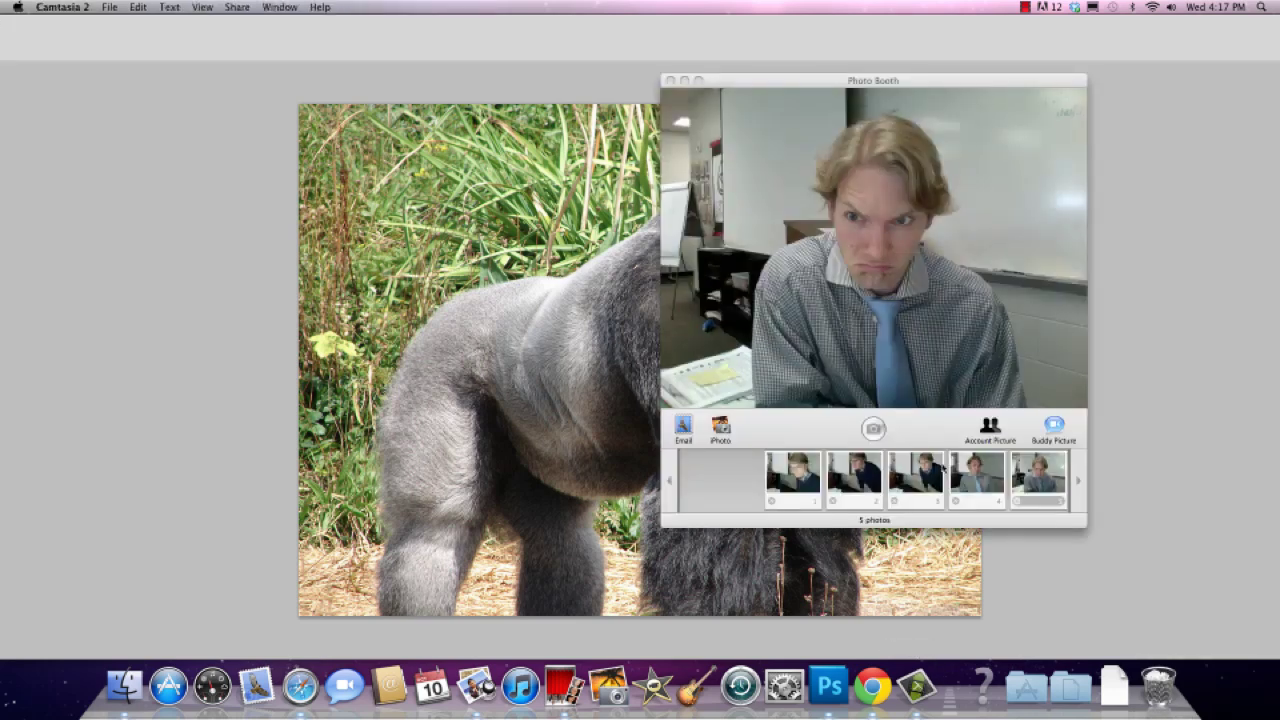